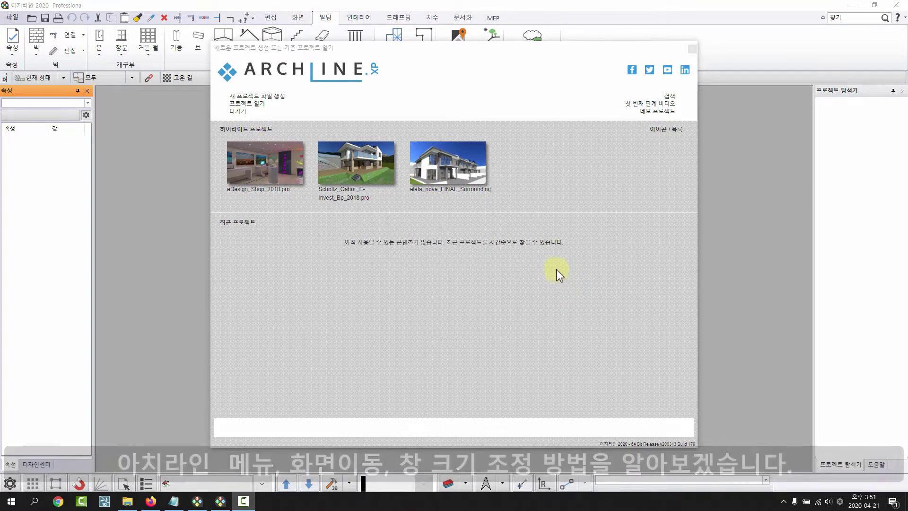
# Create a new project file and accept the project management settings as they are.
pyautogui.click(461, 50)
pyautogui.moveTo(463, 50); pyautogui.dragTo(468, 61)
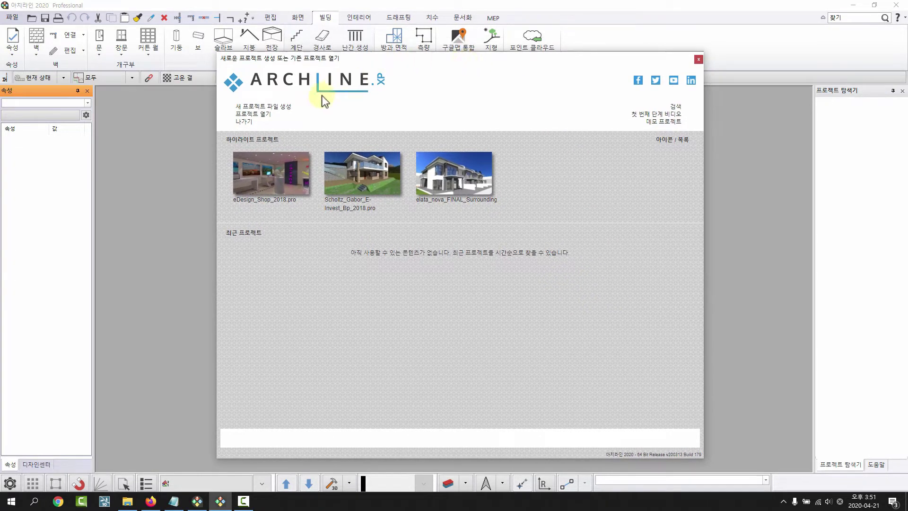
pyautogui.click(281, 109)
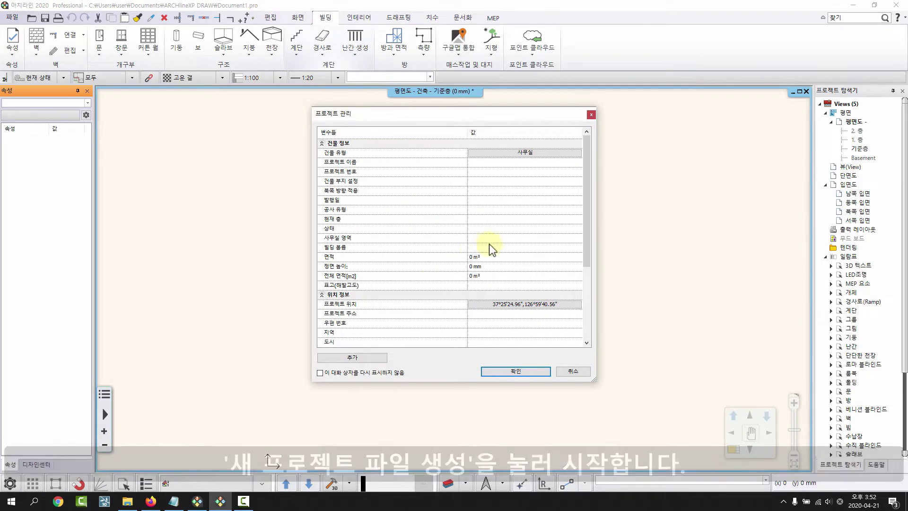
pyautogui.moveTo(585, 241)
pyautogui.mouseDown()
pyautogui.moveTo(586, 327)
pyautogui.moveTo(598, 232)
pyautogui.mouseUp()
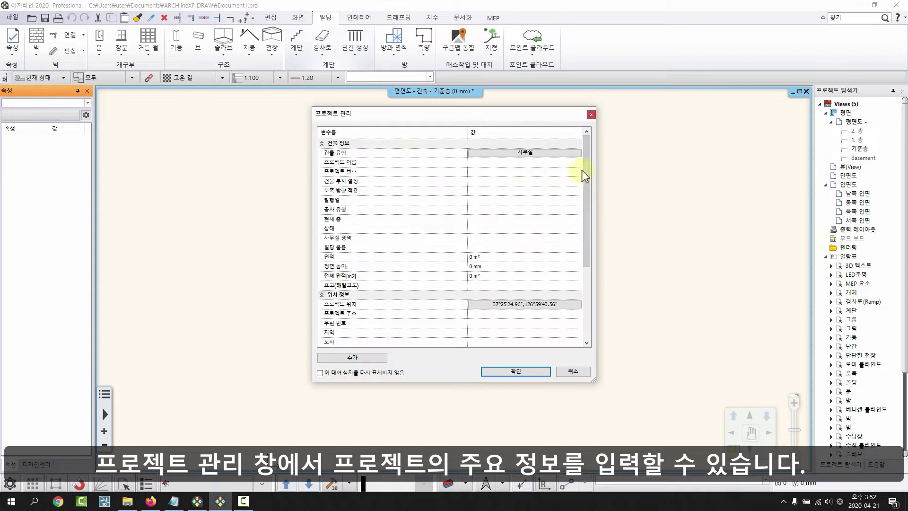
pyautogui.click(513, 371)
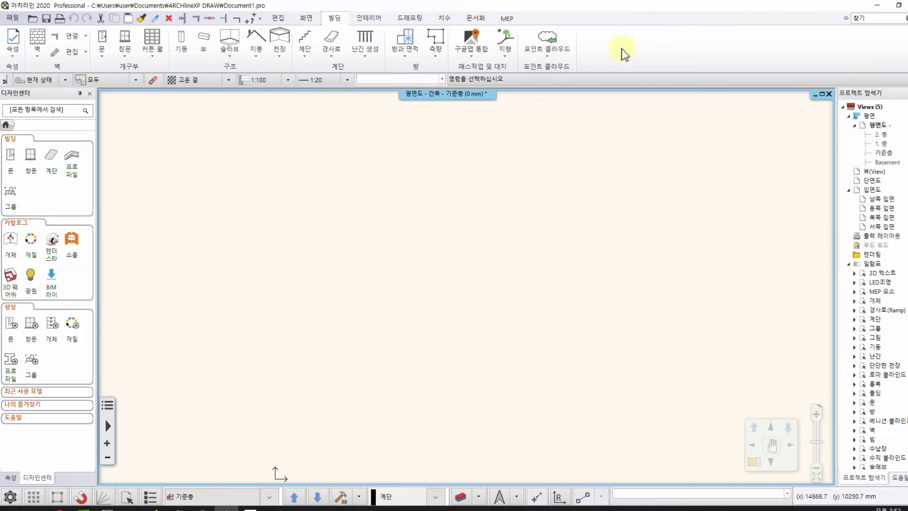
# Hide the Properties (속성) panel and show it again through the ribbon's toolbar visibility options.
pyautogui.rightClick(615, 42)
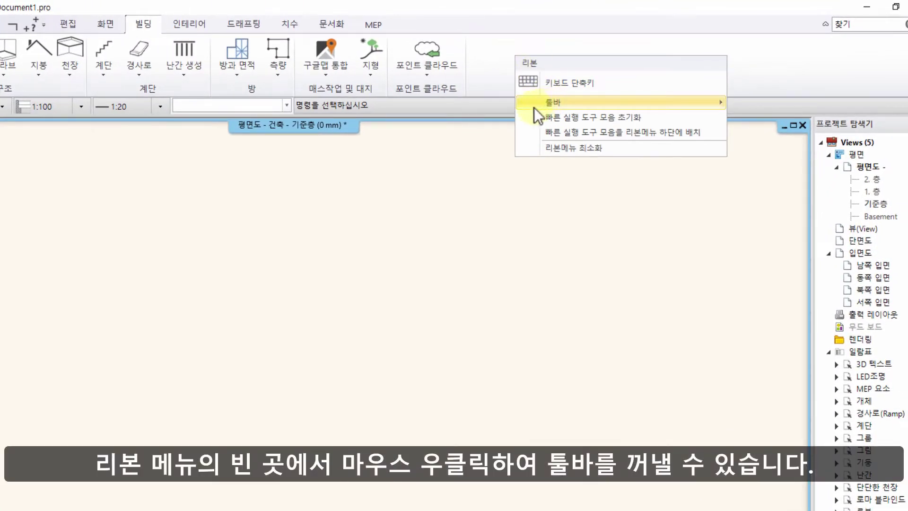
pyautogui.moveTo(540, 107)
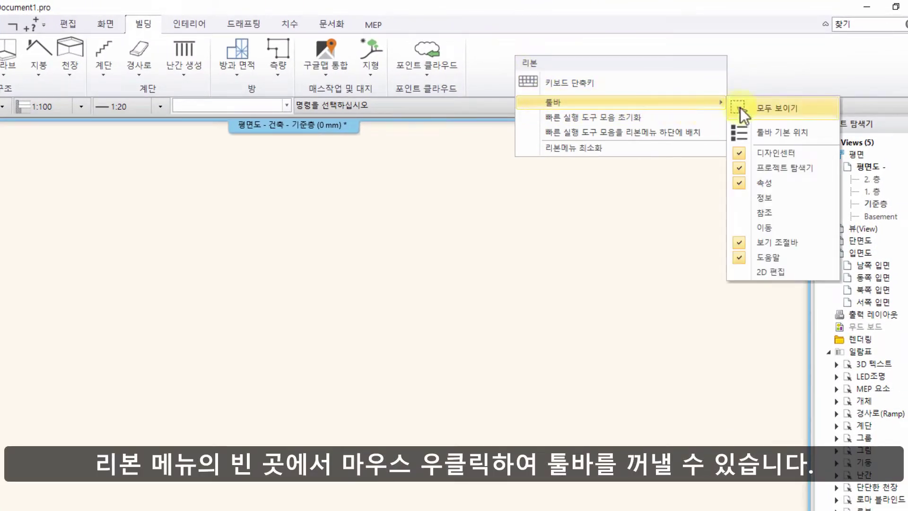
pyautogui.click(741, 185)
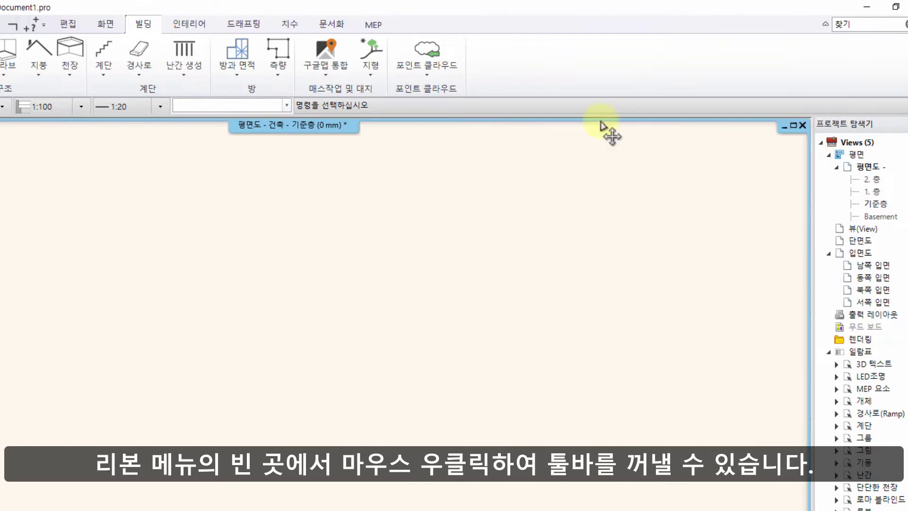
pyautogui.rightClick(512, 62)
pyautogui.click(549, 109)
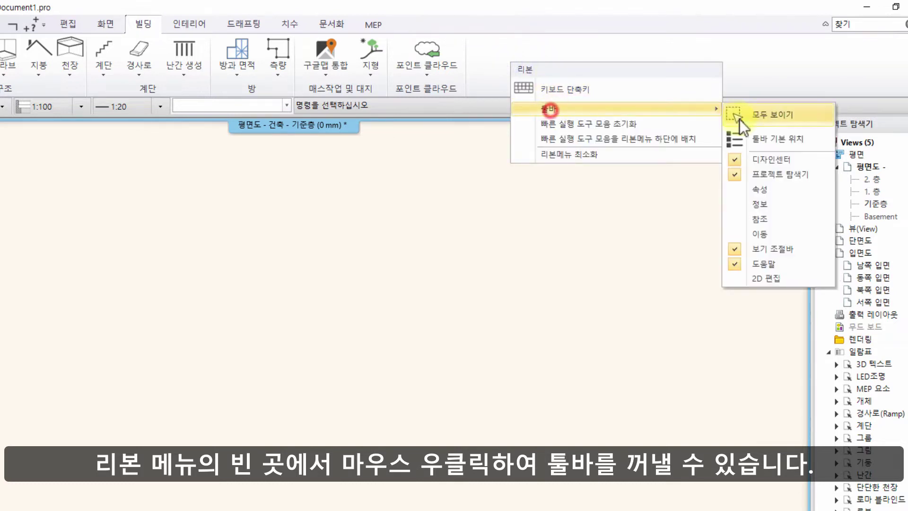
pyautogui.click(732, 190)
pyautogui.click(397, 213)
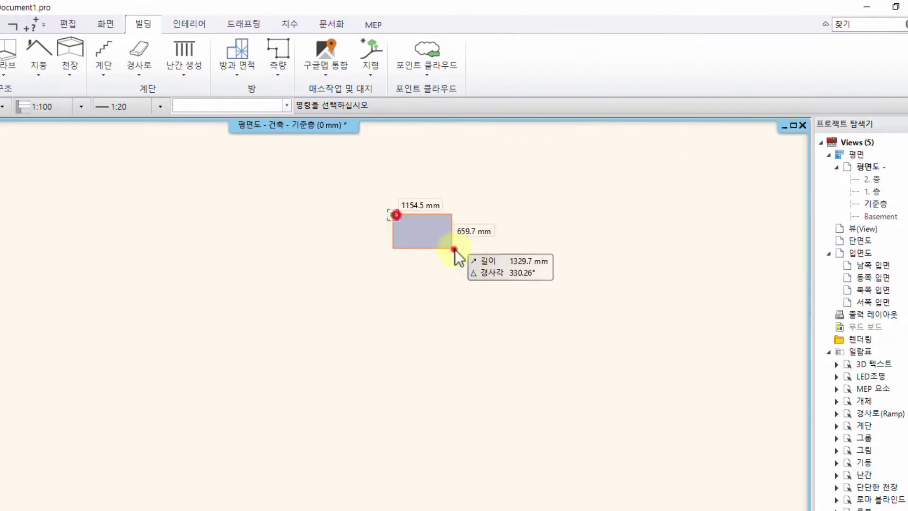
pyautogui.click(454, 247)
# Display all available toolbars in the workspace.
pyautogui.rightClick(520, 68)
pyautogui.moveTo(557, 113)
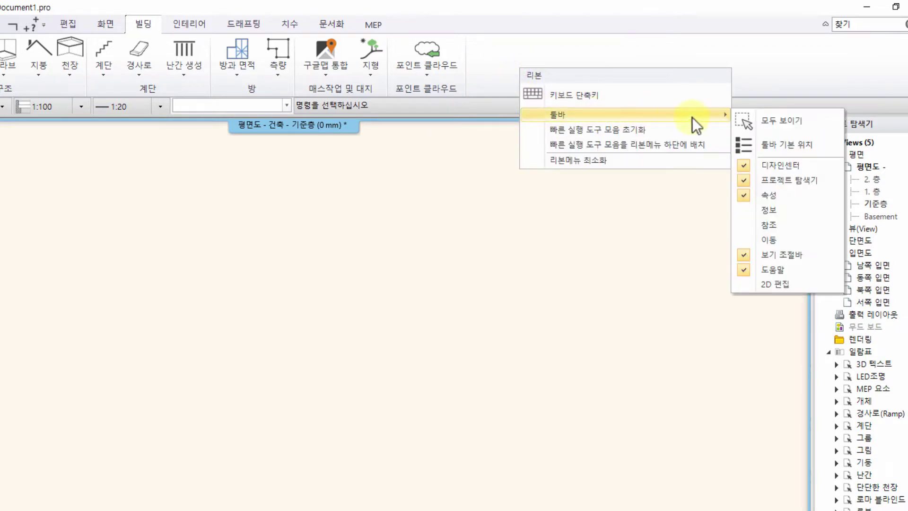
pyautogui.click(768, 122)
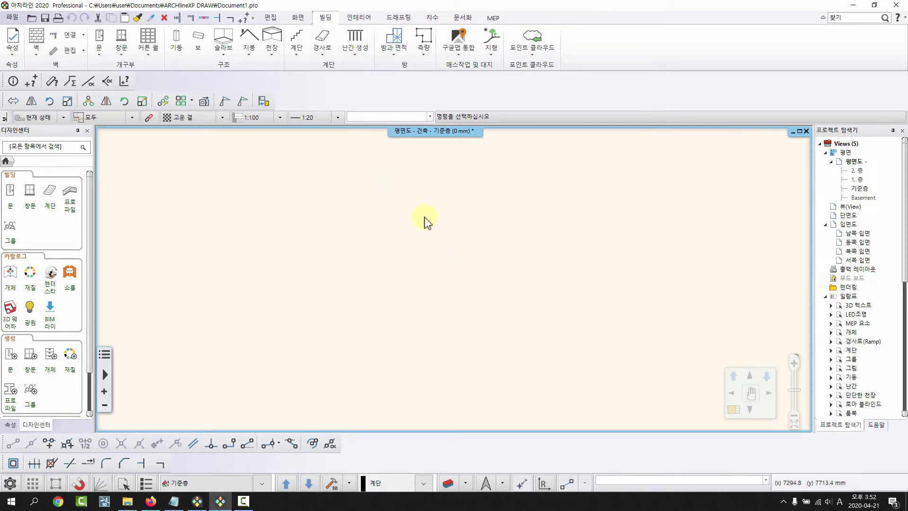
# Reset the toolbars to their default positions.
pyautogui.rightClick(592, 47)
pyautogui.click(618, 78)
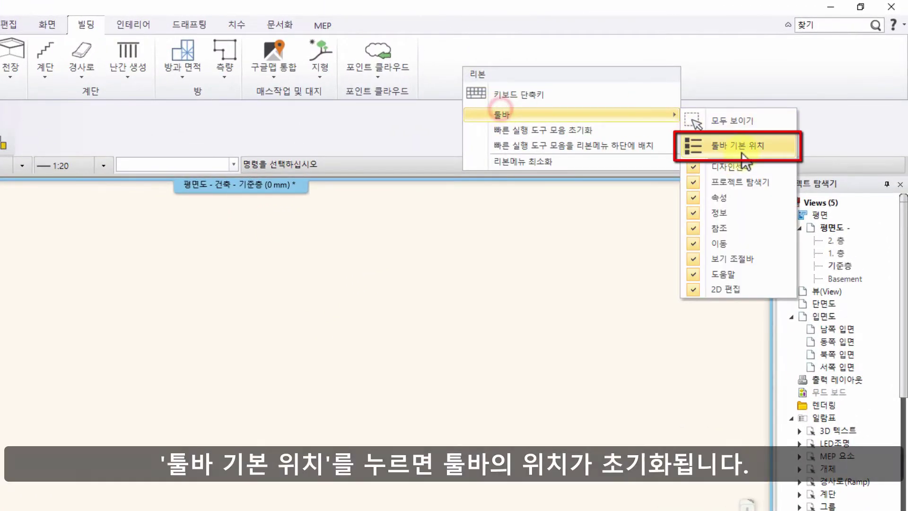
pyautogui.click(735, 150)
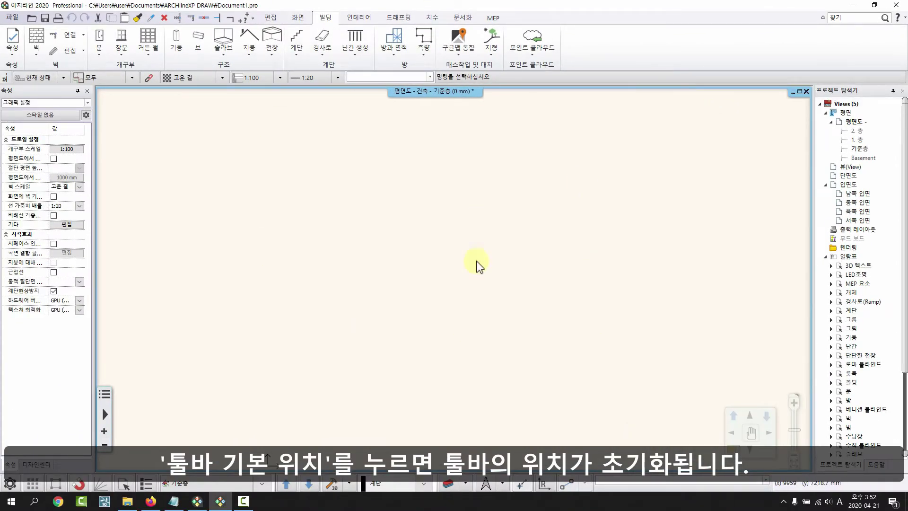
pyautogui.click(300, 288)
pyautogui.click(358, 328)
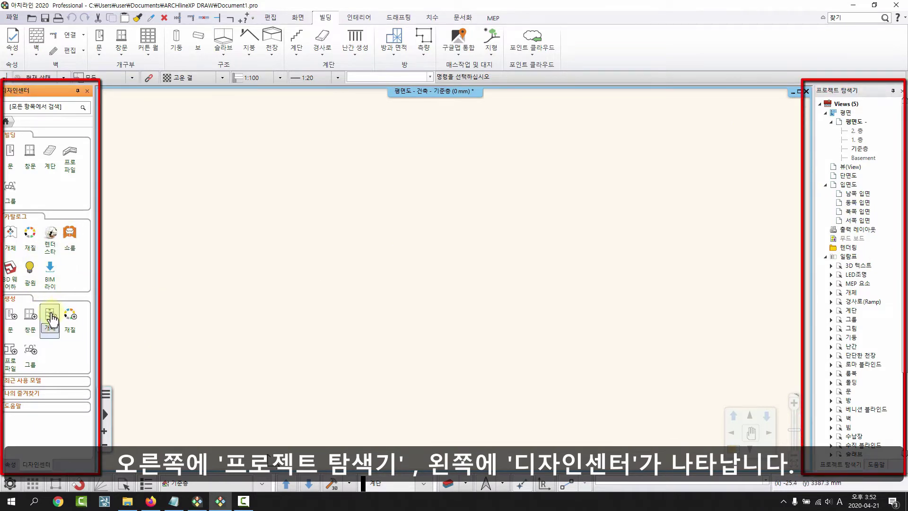
# Widen the Design Center (디자인센터) panel slightly, set it to auto-hide, and preview the collapsed panels.
pyautogui.moveTo(95, 127); pyautogui.dragTo(109, 128)
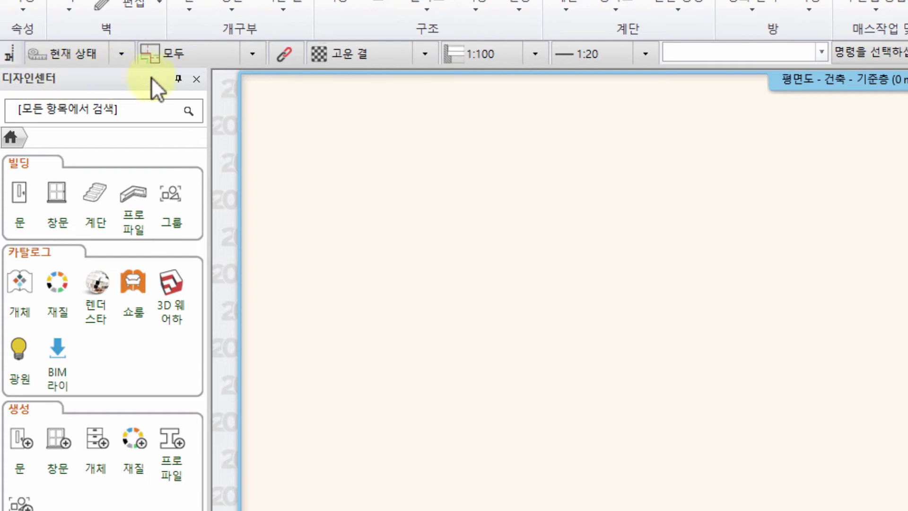
pyautogui.click(179, 79)
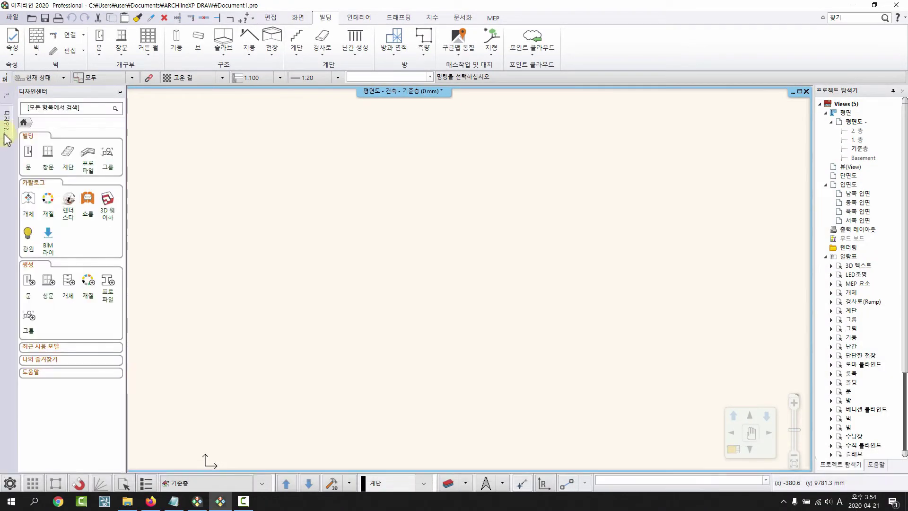
pyautogui.moveTo(7, 98)
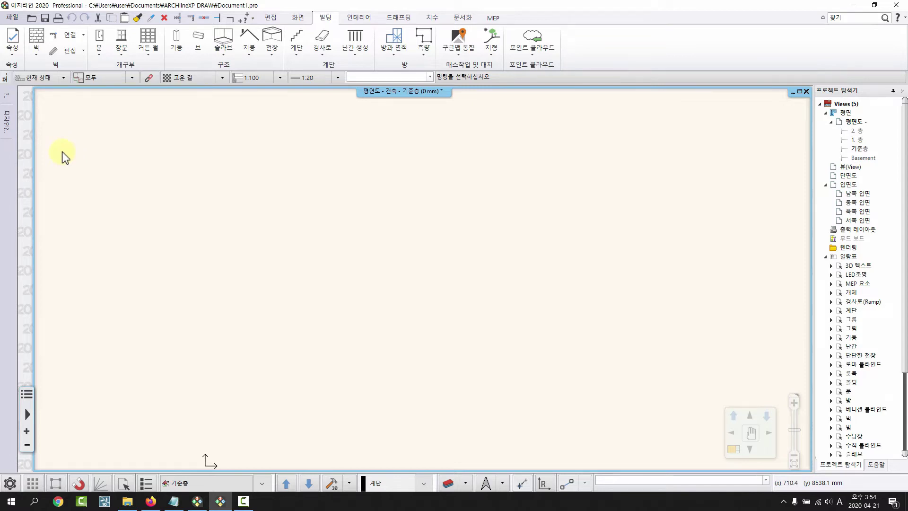
pyautogui.moveTo(14, 124)
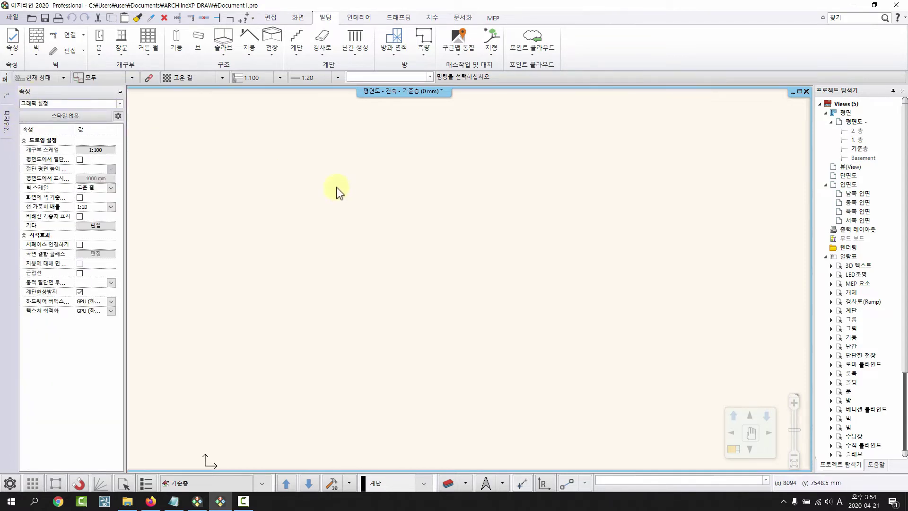
pyautogui.click(357, 148)
pyautogui.click(404, 194)
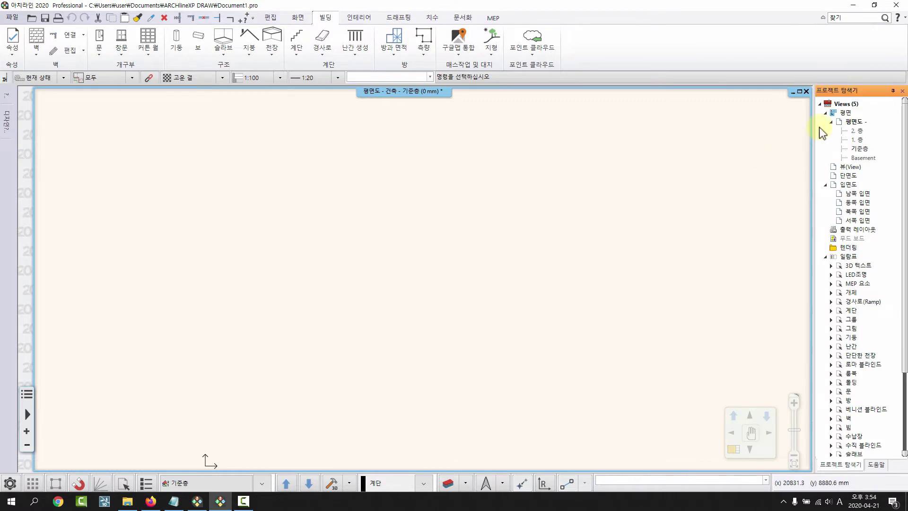
# Set the Project Explorer (프로젝트 탐색기) panel to auto-hide.
pyautogui.click(894, 90)
pyautogui.click(894, 92)
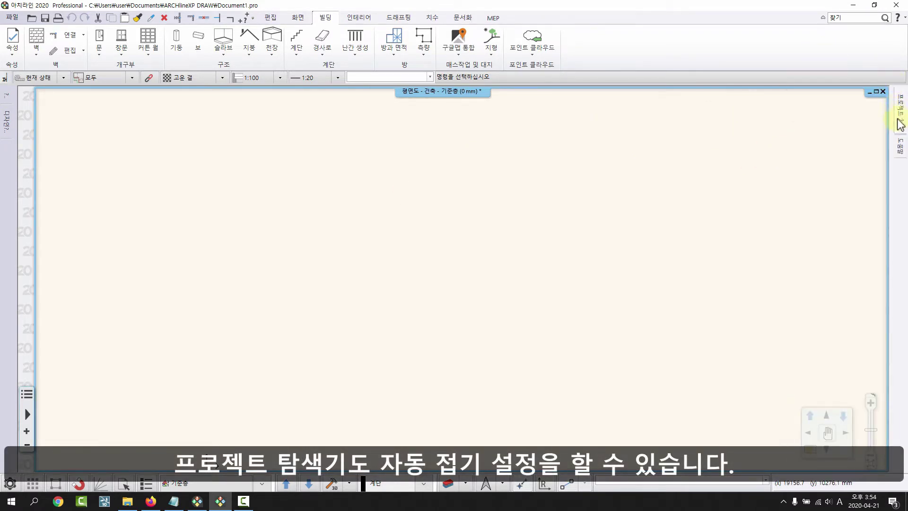
pyautogui.moveTo(901, 116)
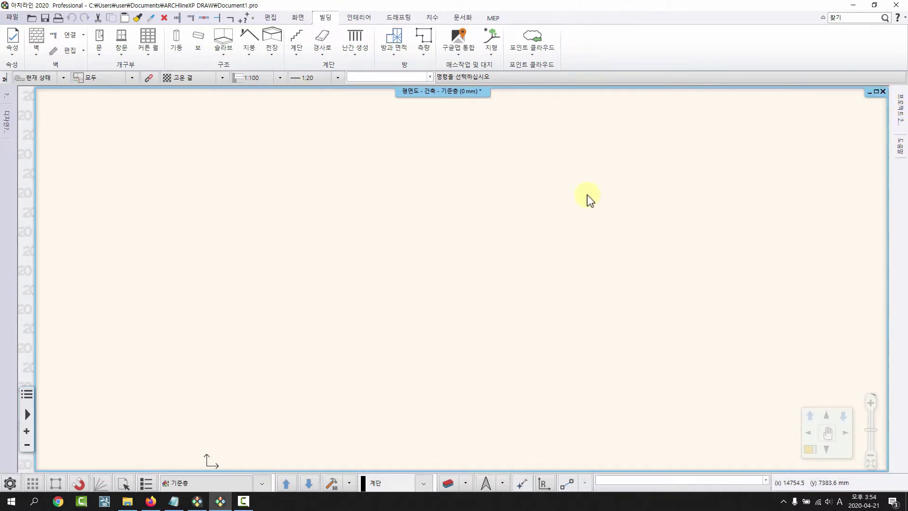
# Turn off auto-hide for the Properties (속성) and Project Explorer (프로젝트 탐색기) panels so both stay docked.
pyautogui.moveTo(7, 97)
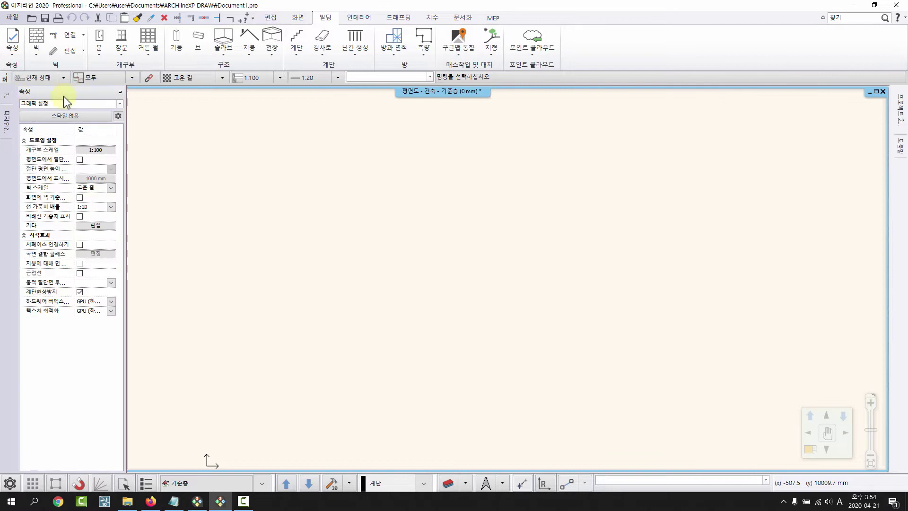
pyautogui.click(120, 94)
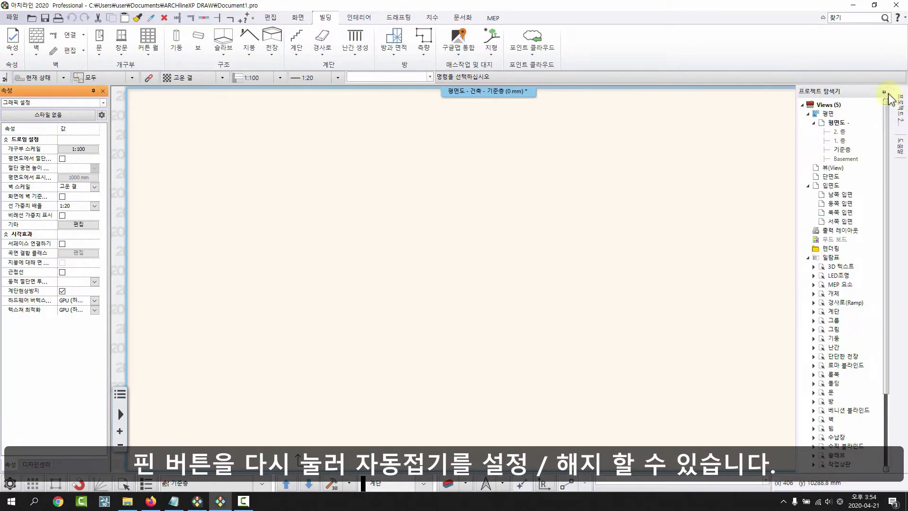
pyautogui.click(888, 90)
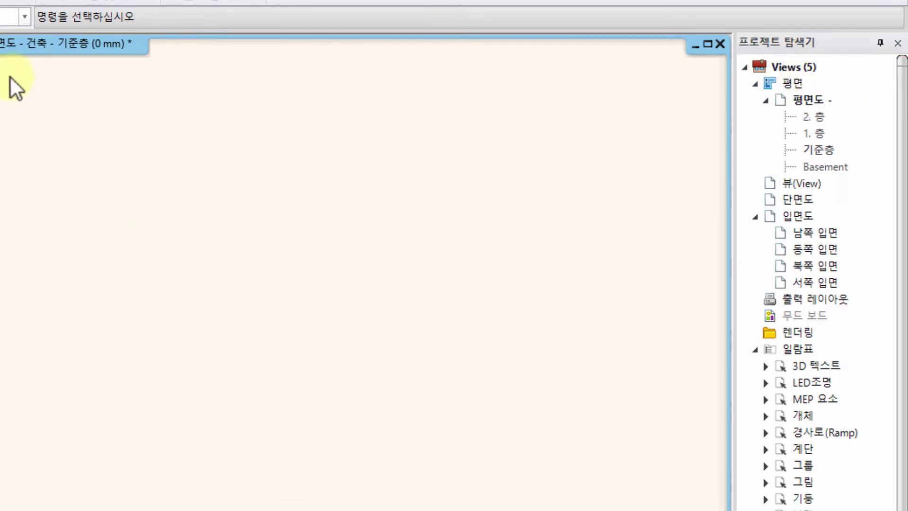
# Save the project to the desktop under the file name test01.
pyautogui.click(10, 18)
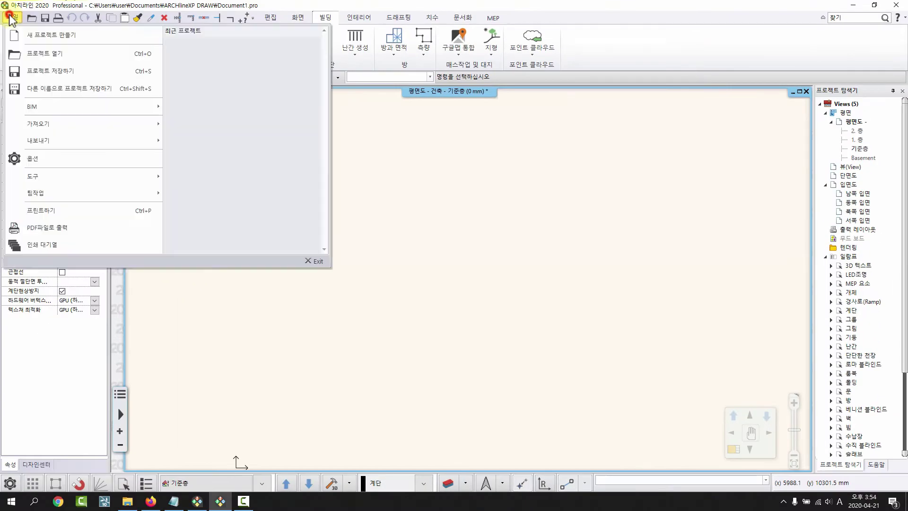
pyautogui.click(33, 71)
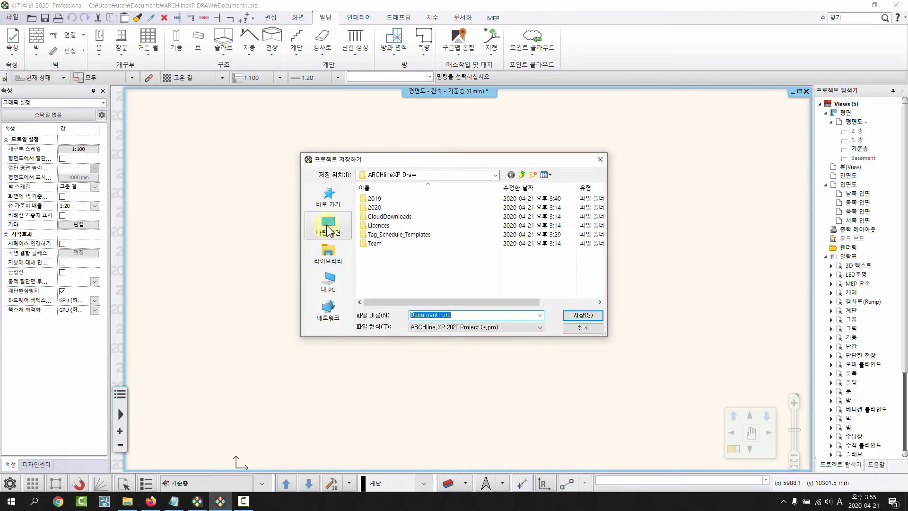
pyautogui.click(329, 225)
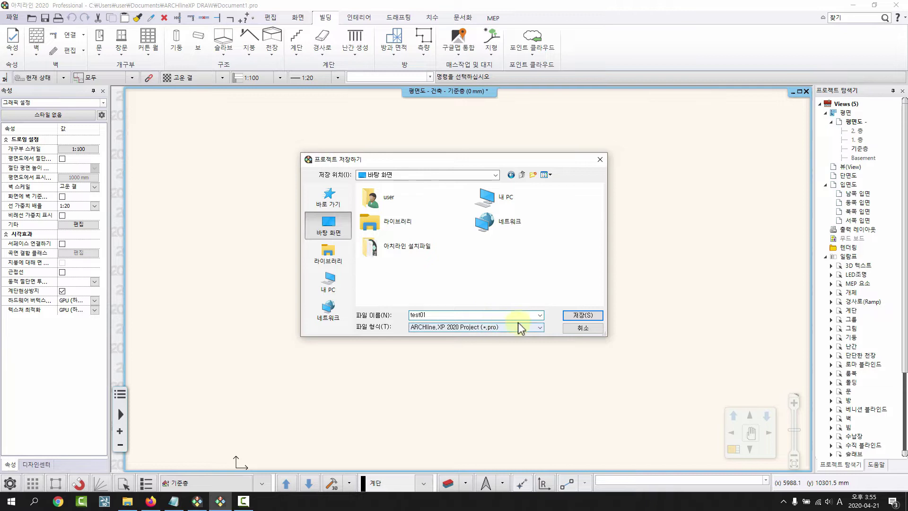
pyautogui.click(578, 315)
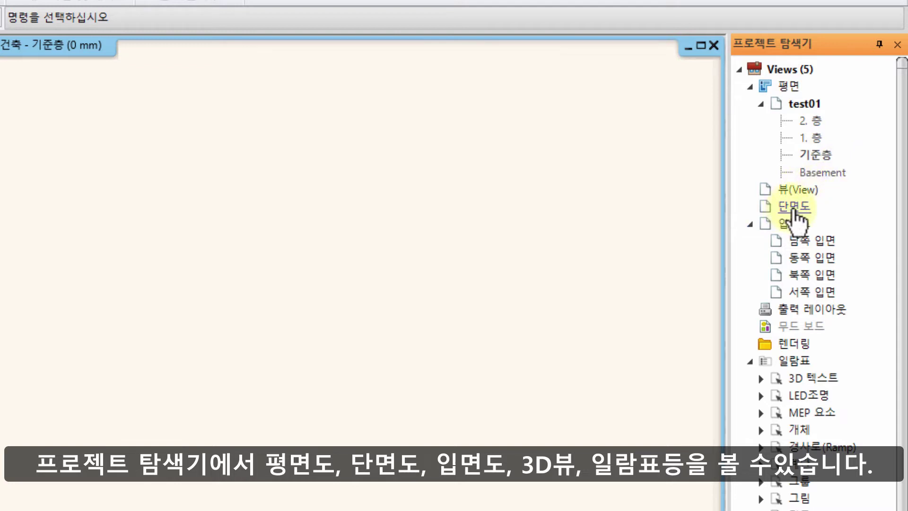
# Collapse the schedules (일람표) branch in the Project Explorer.
pyautogui.click(750, 362)
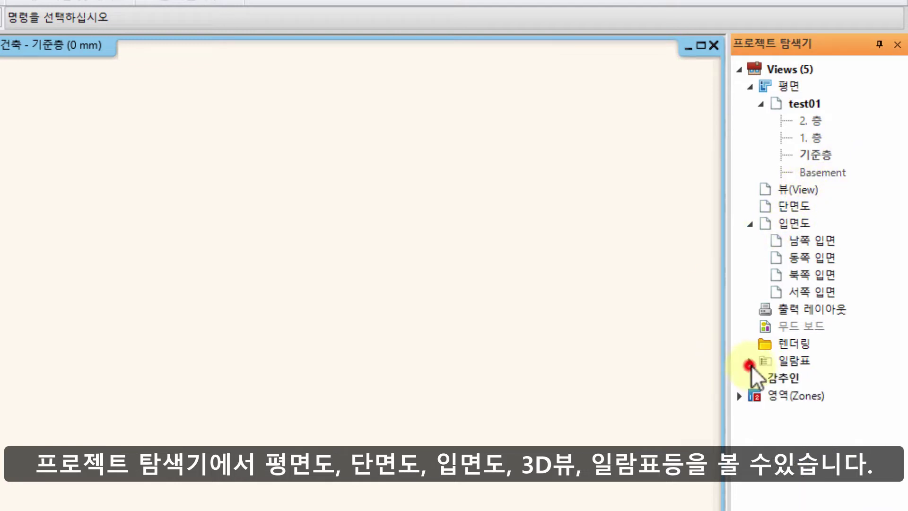
pyautogui.doubleClick(751, 362)
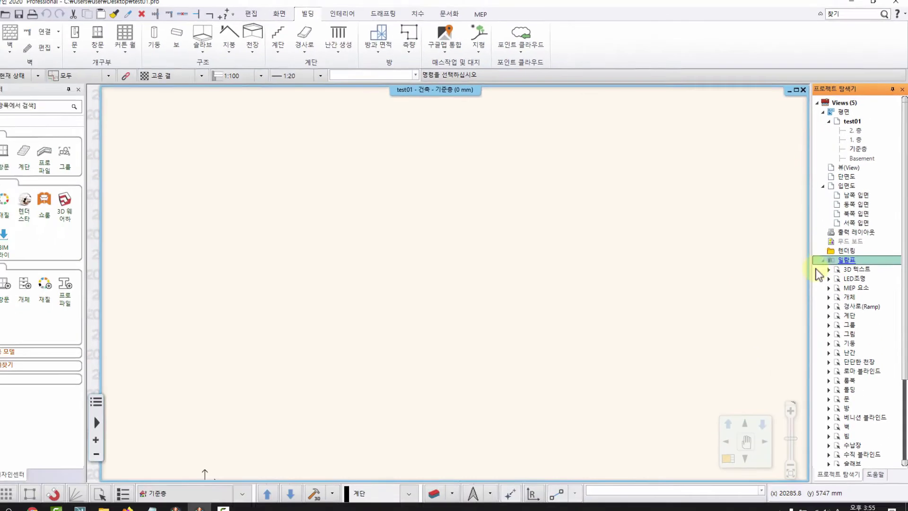
pyautogui.click(825, 260)
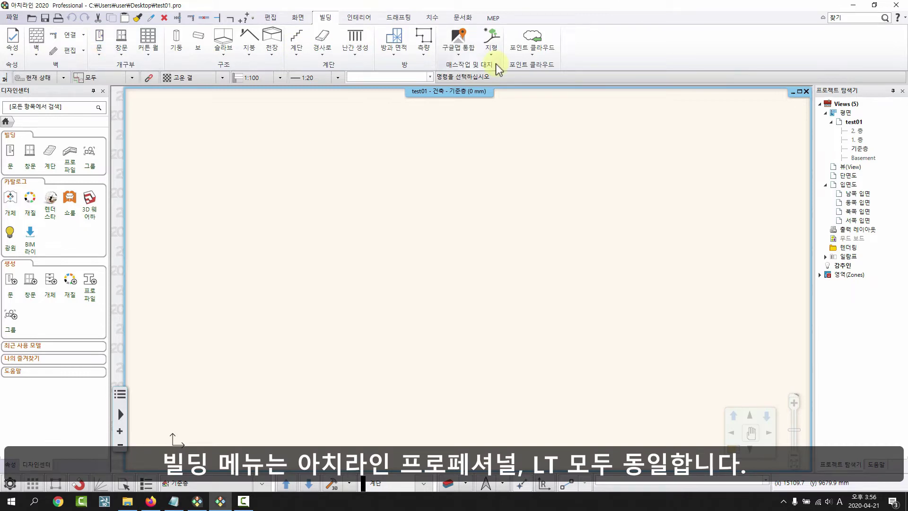
# Draw a horizontal straight wall about 5138 mm long in the ground floor plan using the "1 layered 38 wide 벽" style.
pyautogui.click(36, 51)
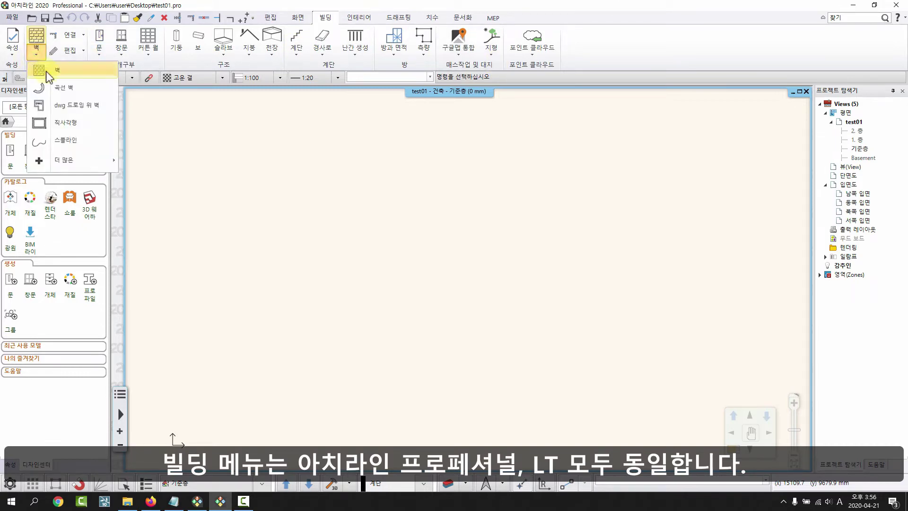
pyautogui.click(46, 71)
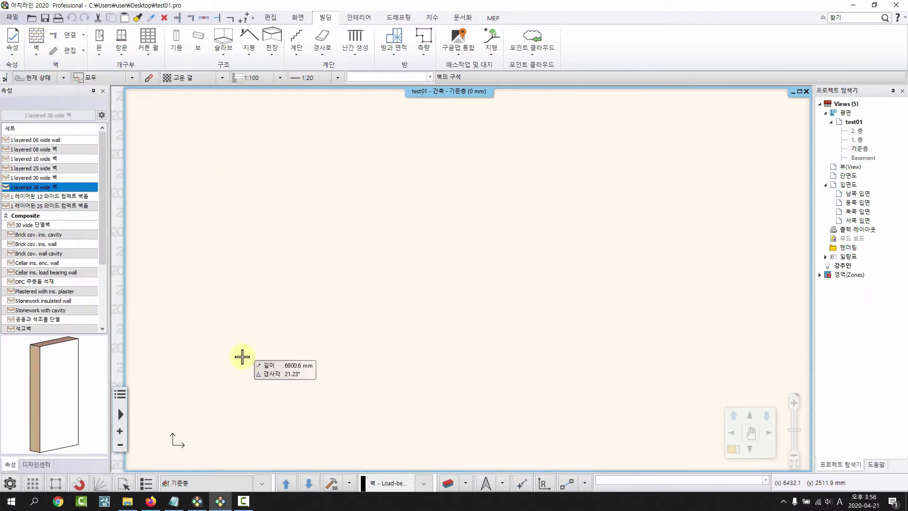
pyautogui.click(241, 355)
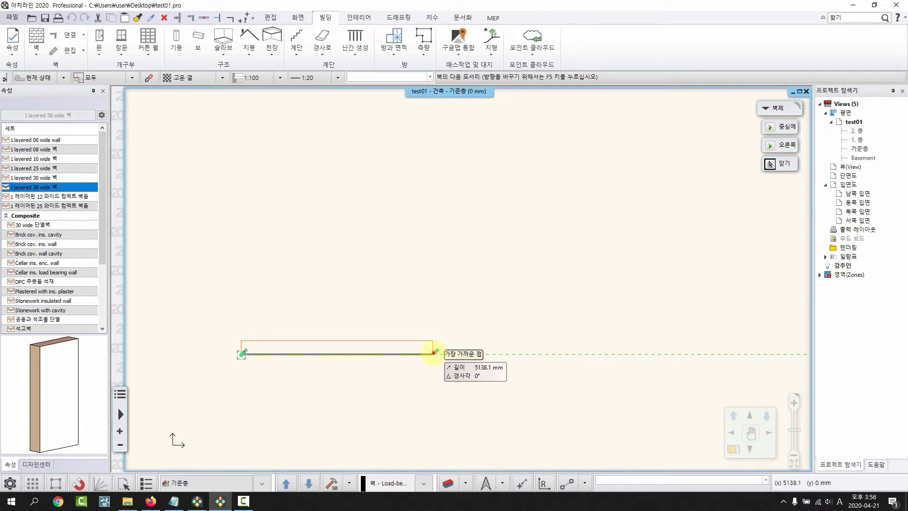
pyautogui.click(434, 352)
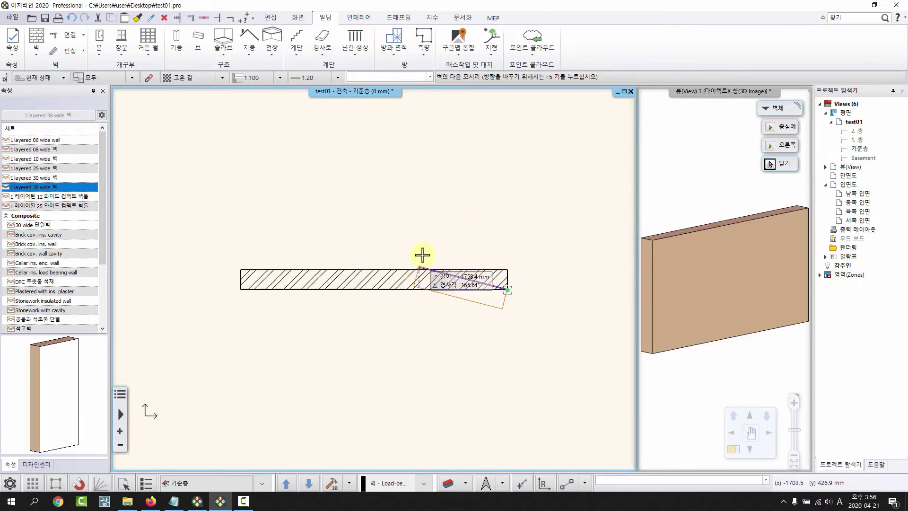
# Continue the wall from its right end with three connected segments running up, left and up again, and end the chain.
pyautogui.moveTo(445, 208); pyautogui.dragTo(432, 292, button='middle')
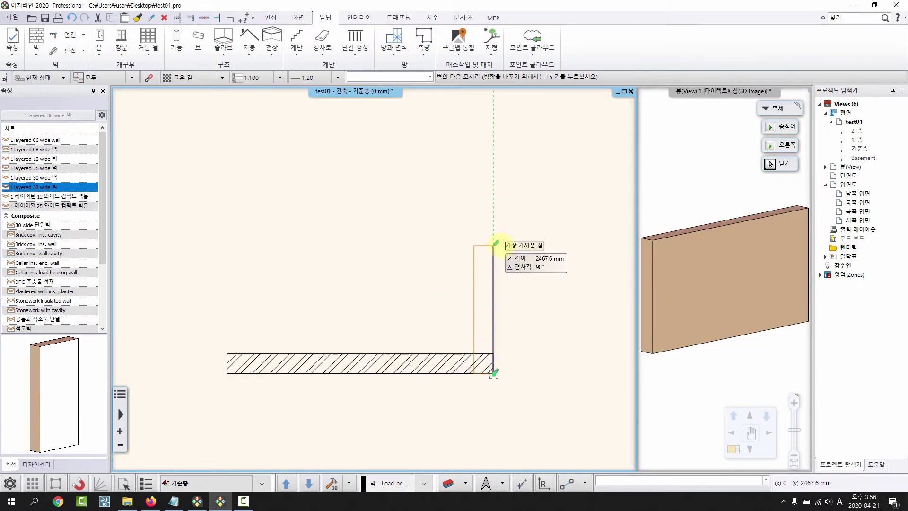
pyautogui.click(494, 202)
pyautogui.click(361, 203)
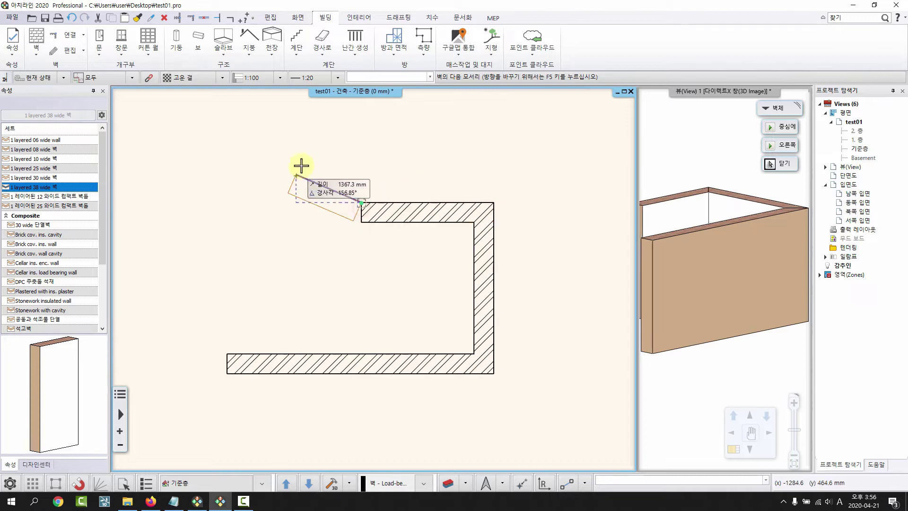
pyautogui.click(358, 139)
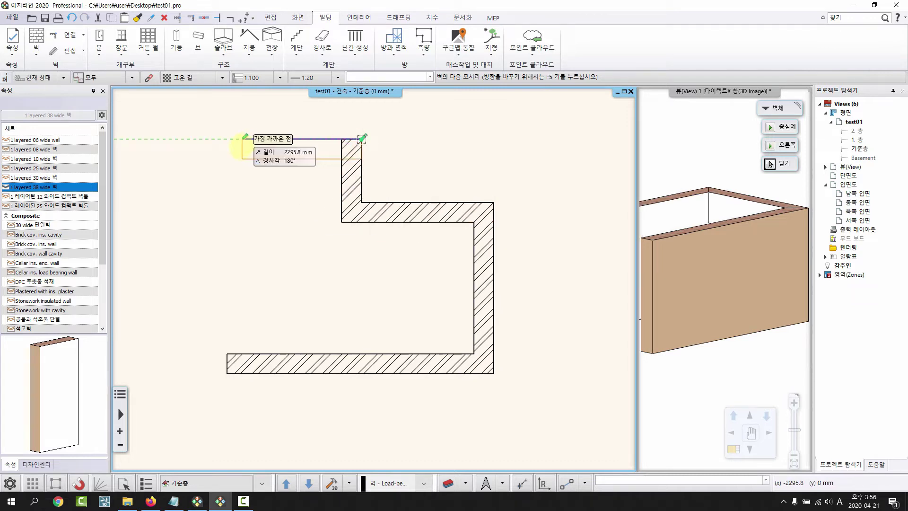
pyautogui.rightClick(288, 138)
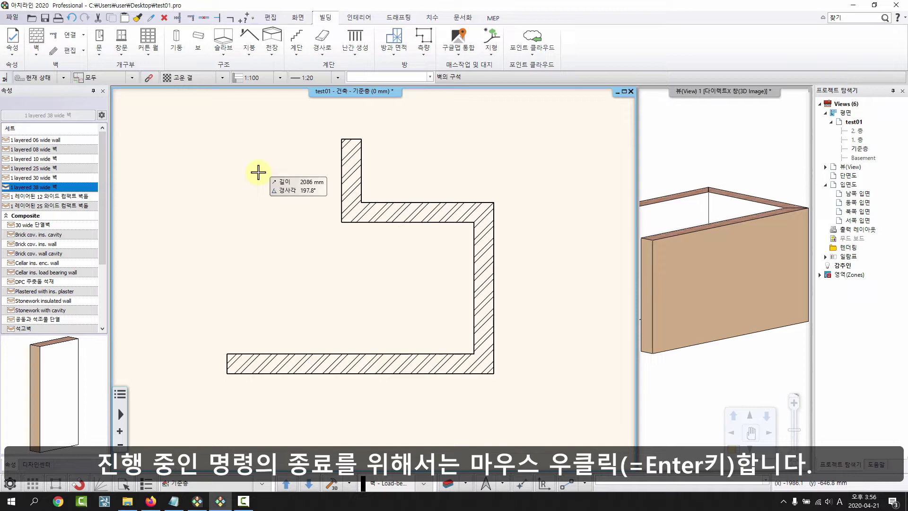
# Draw a separate short horizontal wall to the upper left of the connected walls and finish the Wall command.
pyautogui.click(184, 151)
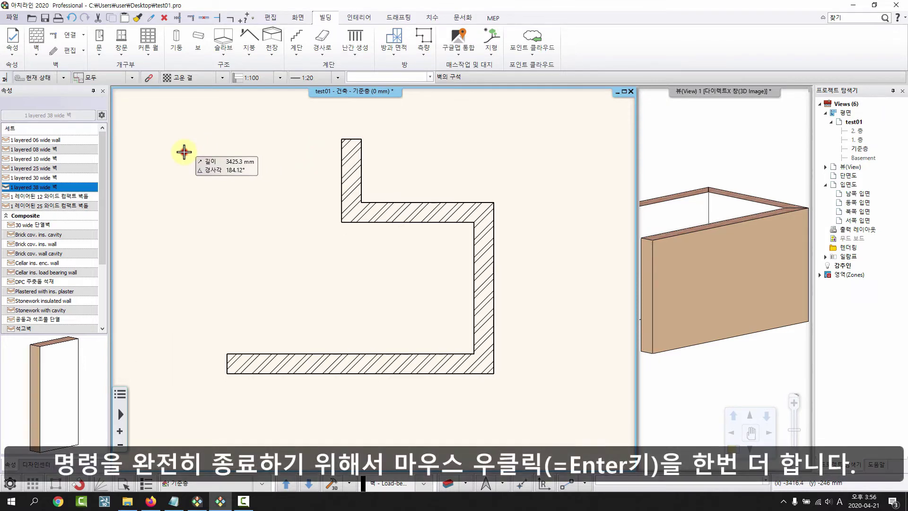
pyautogui.click(278, 151)
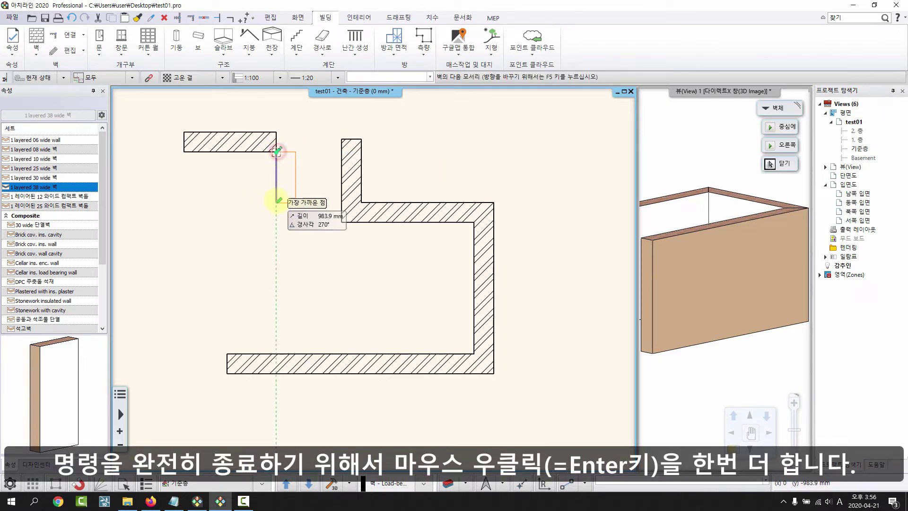
pyautogui.rightClick(281, 194)
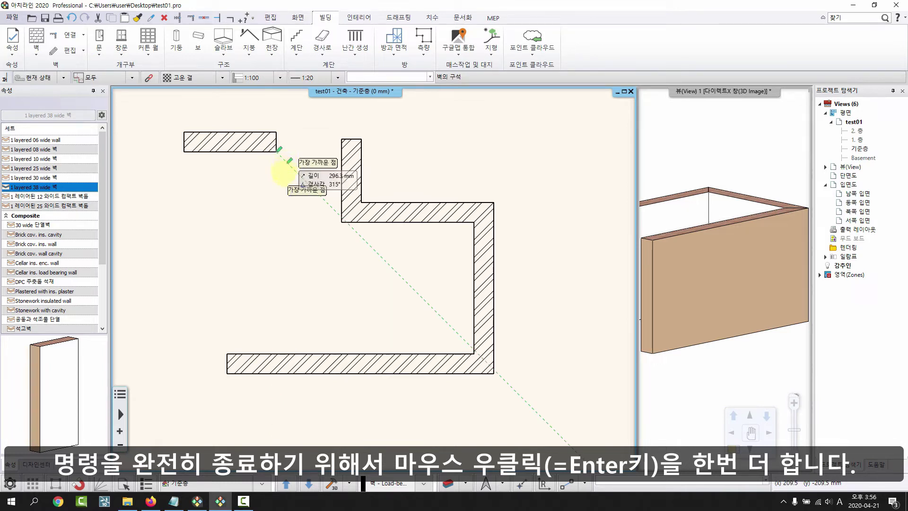
pyautogui.rightClick(205, 200)
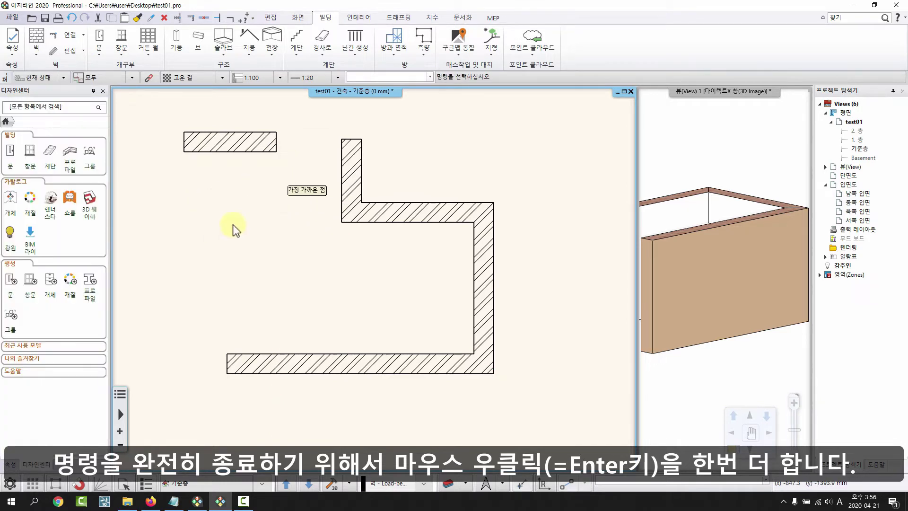
# Bring all the walls into view in the 3D window and switch the active window between the floor plan and 3D.
pyautogui.moveTo(394, 202); pyautogui.dragTo(386, 227, button='middle')
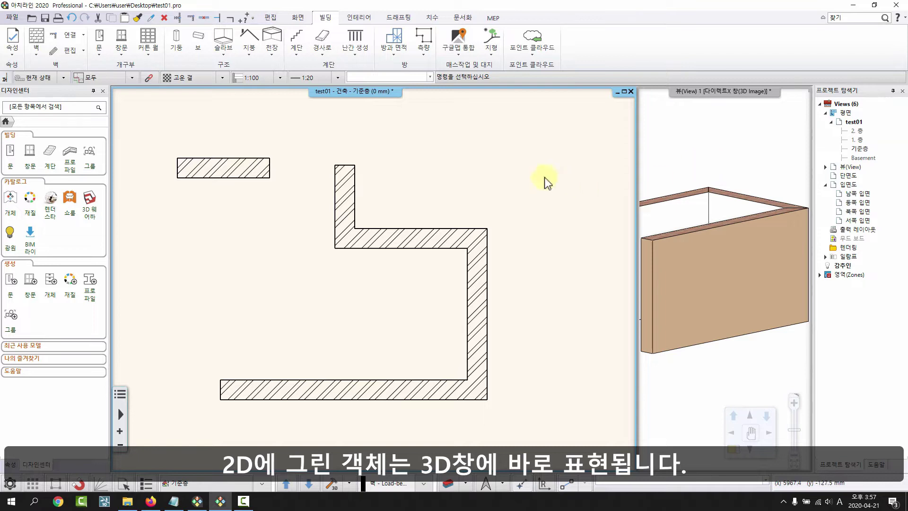
pyautogui.click(695, 174)
pyautogui.scroll(-3, 707, 168)
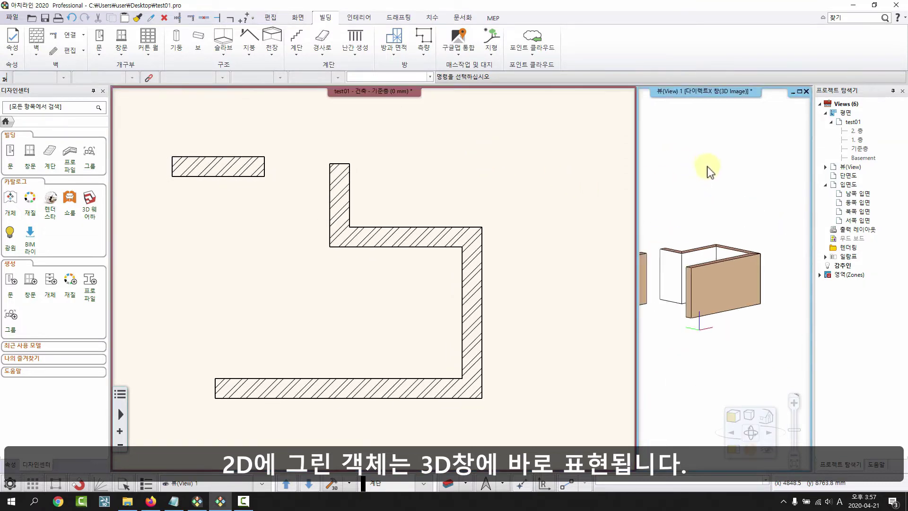
pyautogui.moveTo(704, 258); pyautogui.dragTo(733, 236, button='middle')
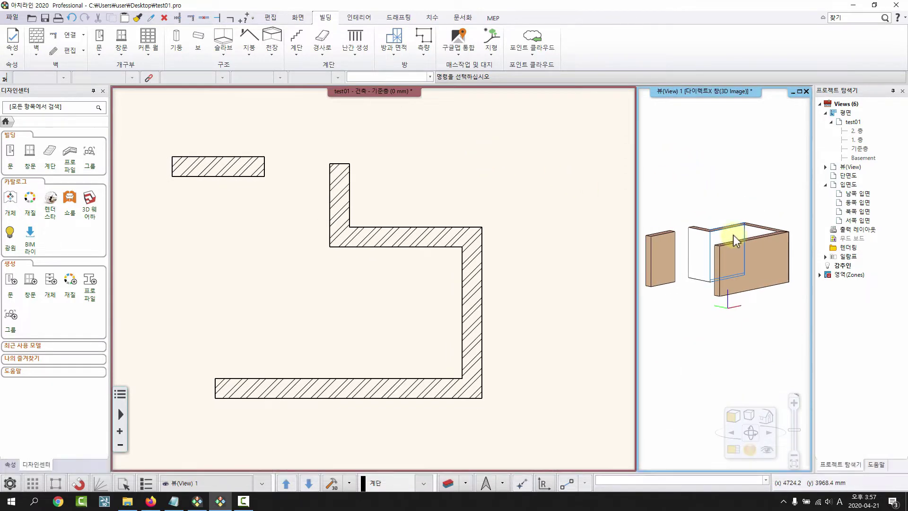
pyautogui.moveTo(519, 197); pyautogui.dragTo(520, 197, button='middle')
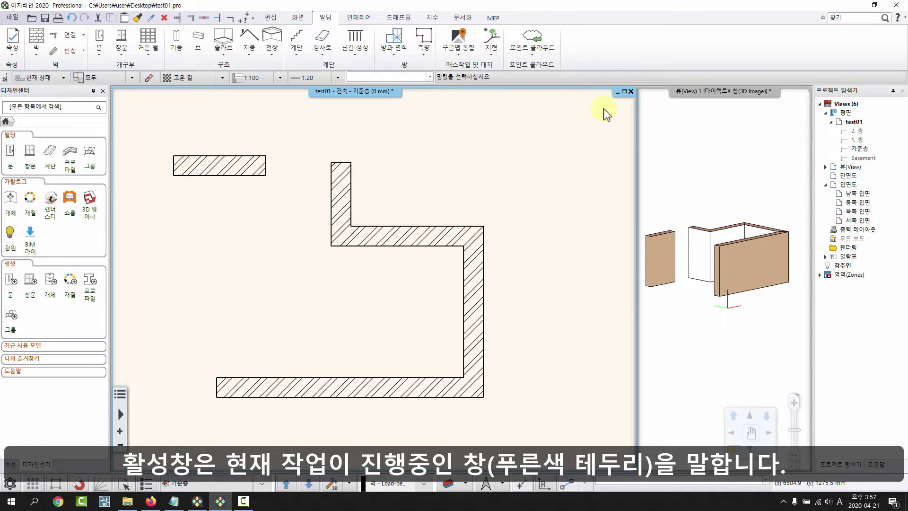
pyautogui.click(666, 140)
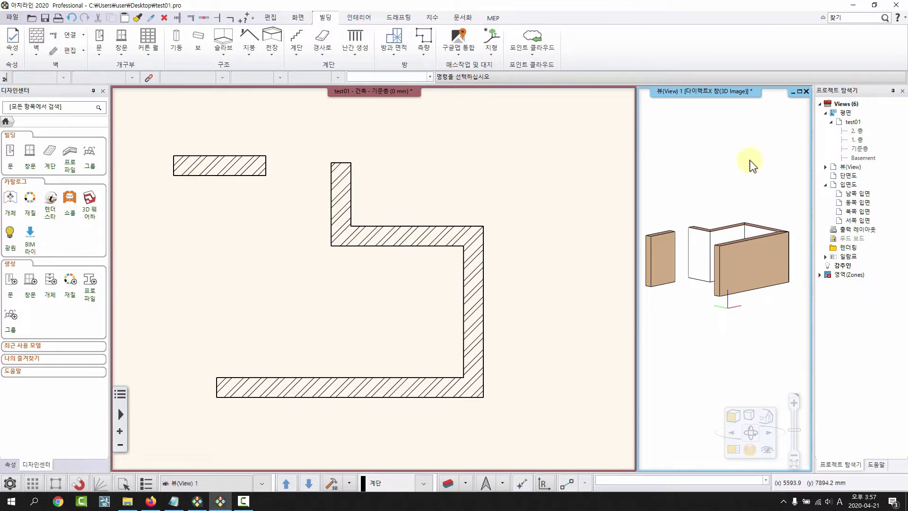
# Auto-hide the Project Explorer (프로젝트 탐색기) and alternate between the floor plan and 3D view to compare their navigation bars.
pyautogui.click(893, 92)
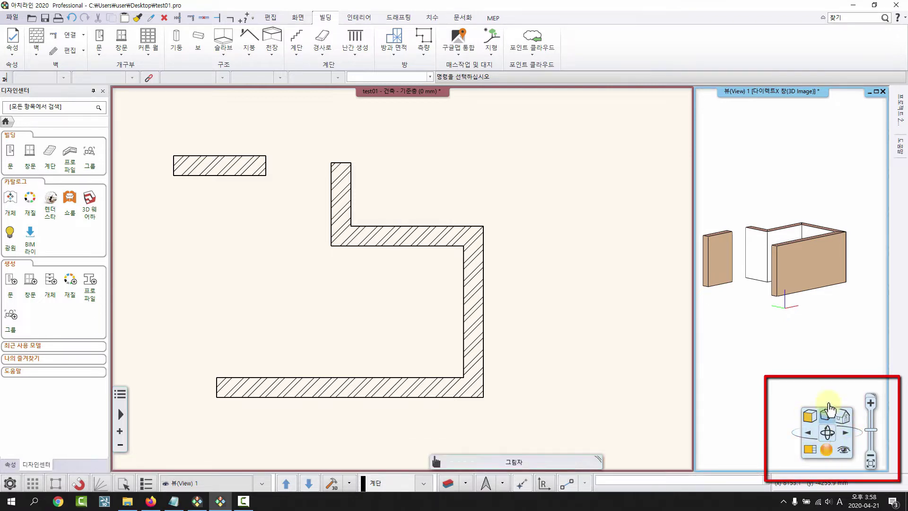
pyautogui.click(592, 141)
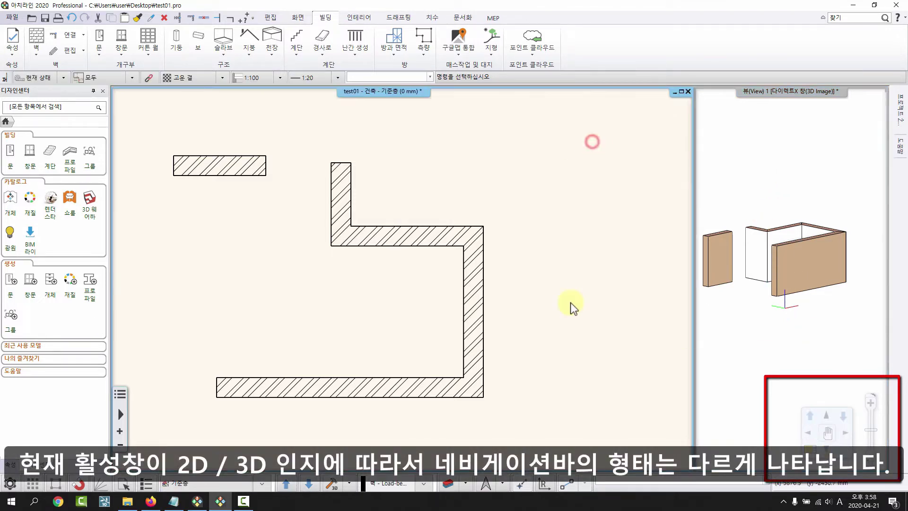
pyautogui.click(787, 152)
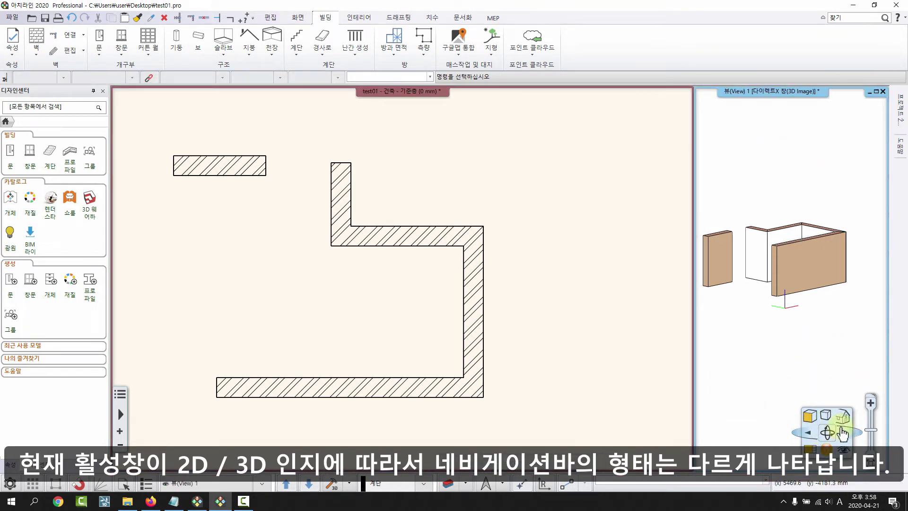
pyautogui.click(671, 190)
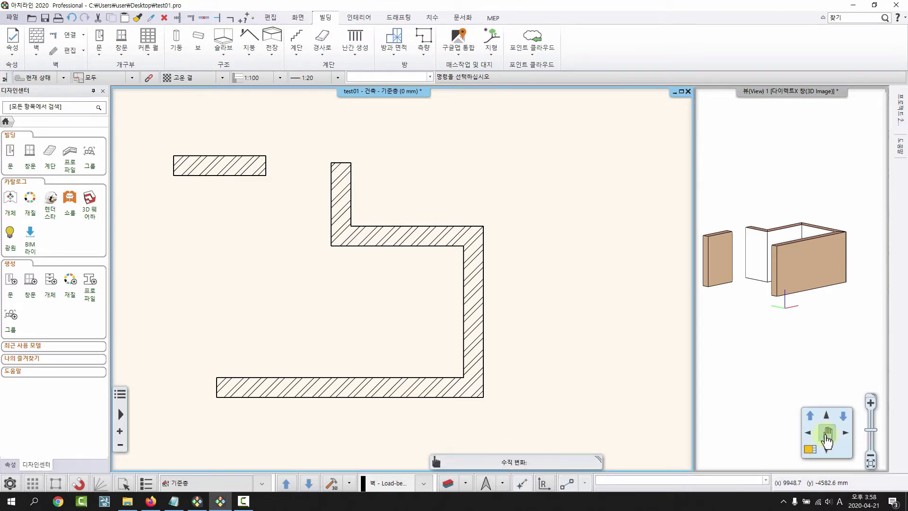
pyautogui.click(796, 188)
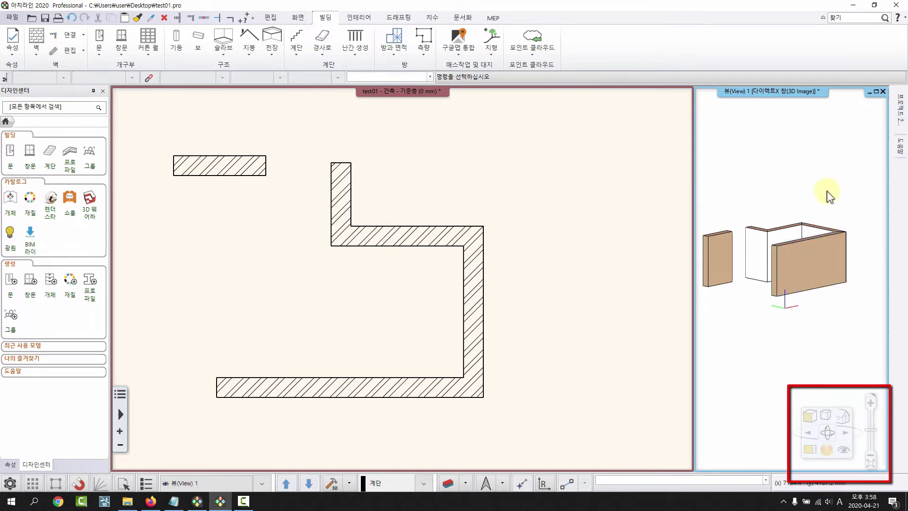
pyautogui.click(625, 231)
# Activate the 3D view and enlarge it to the main window with the window enlarge (창 확대) function.
pyautogui.click(740, 184)
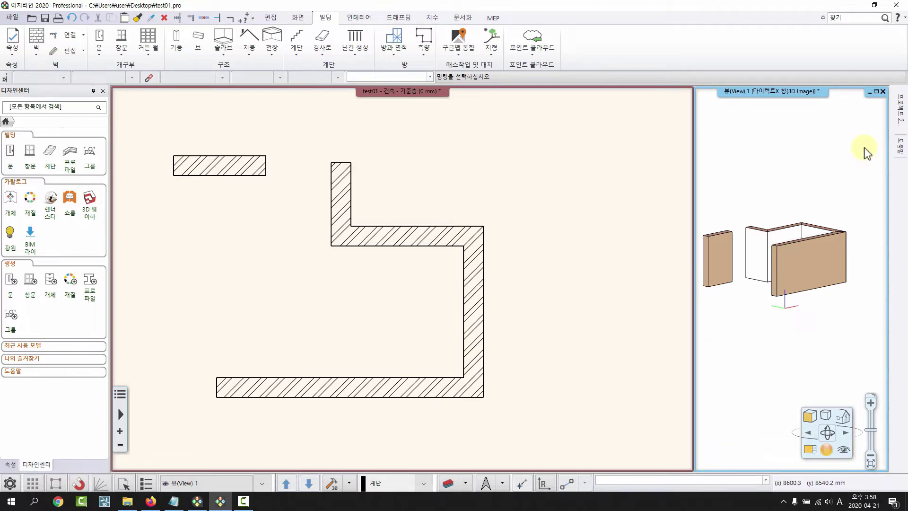
pyautogui.click(809, 451)
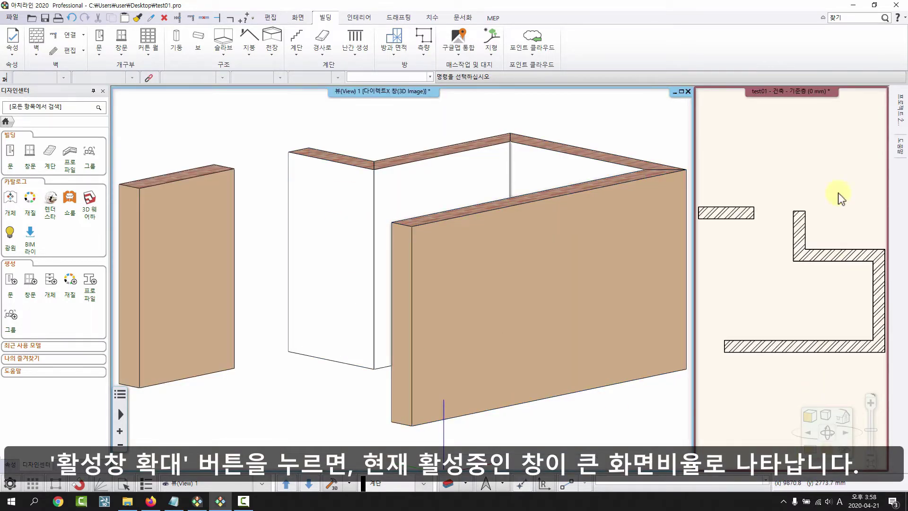
pyautogui.moveTo(391, 164)
pyautogui.mouseDown(button='middle')
pyautogui.moveTo(421, 174)
pyautogui.moveTo(385, 160)
pyautogui.mouseUp(button='middle')
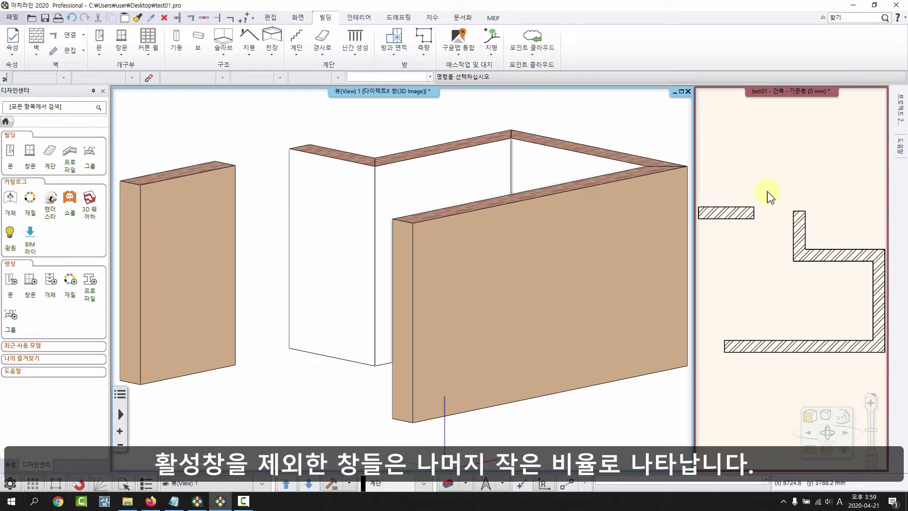
# Activate the ground floor plan and enlarge it to the main window, with all the walls in view.
pyautogui.click(754, 136)
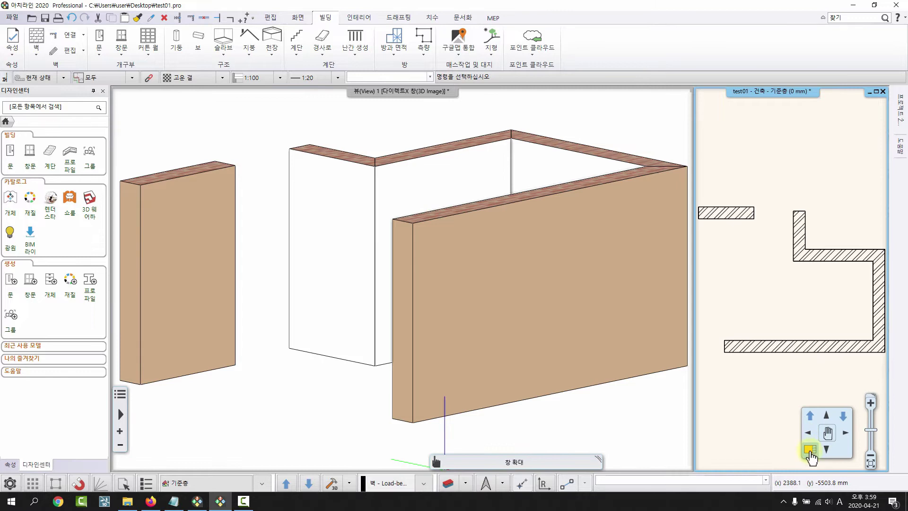
pyautogui.click(809, 450)
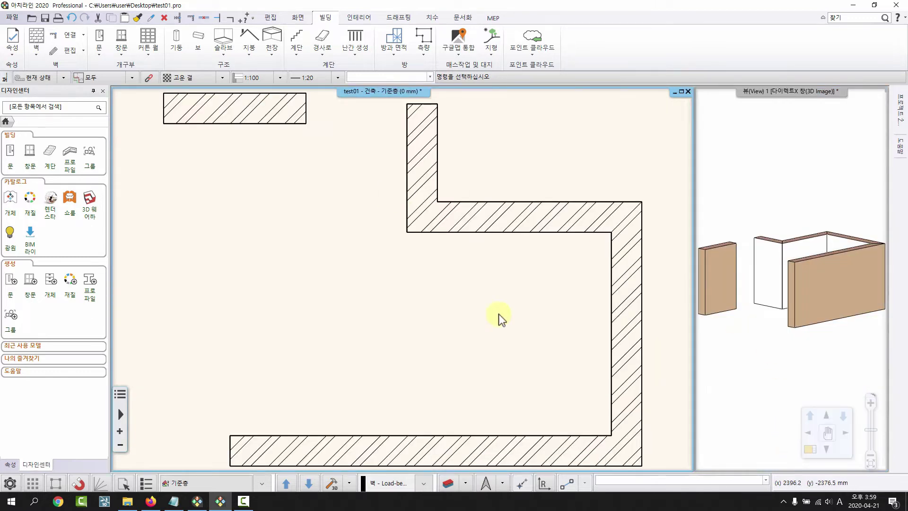
pyautogui.moveTo(498, 314); pyautogui.dragTo(481, 325, button='middle')
pyautogui.scroll(-1, 481, 329)
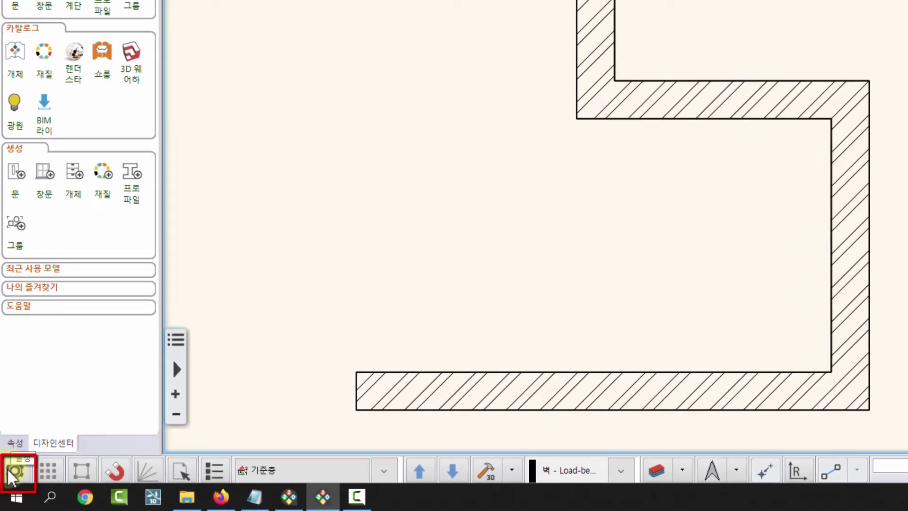
# Set the active window ratio (활성창 비율 %) to 60 in the 2D display settings and close the settings.
pyautogui.click(15, 472)
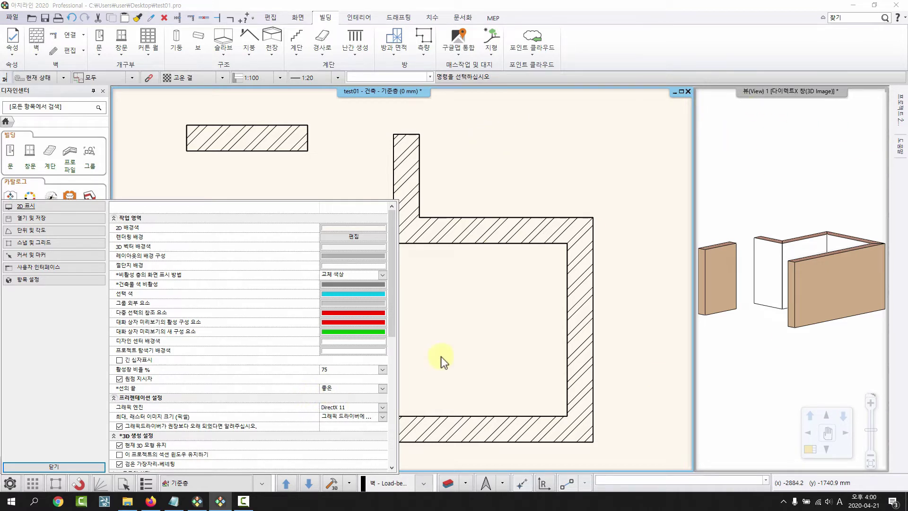
pyautogui.click(382, 369)
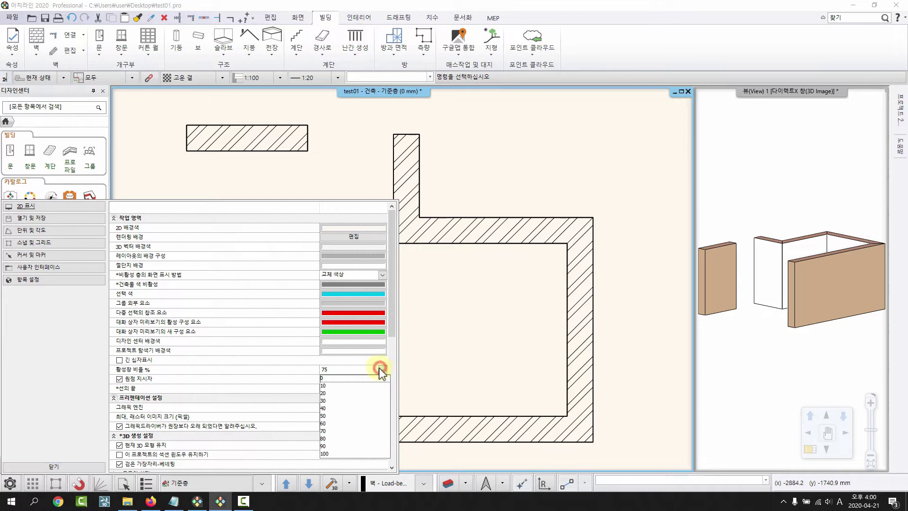
pyautogui.click(332, 423)
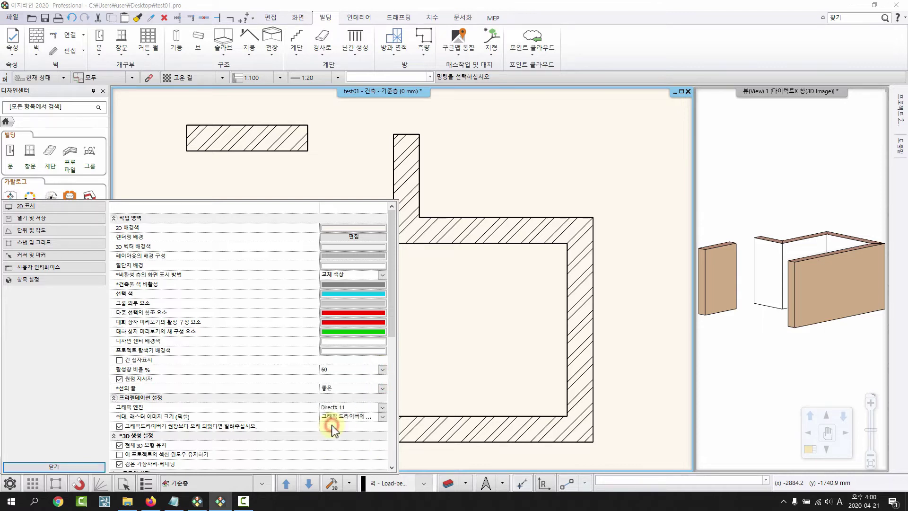
pyautogui.click(87, 467)
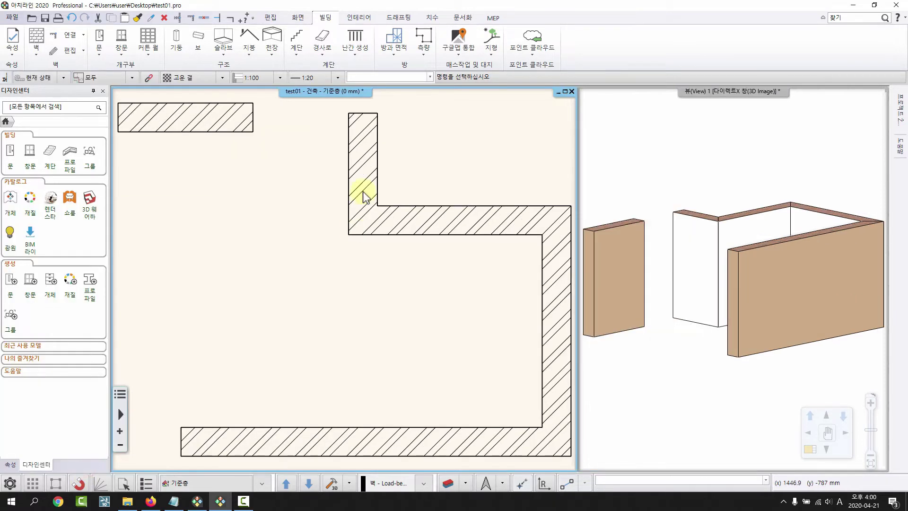
# Swap the 3D view and the ground floor plan as the enlarged main window several times, ending with the 3D view enlarged.
pyautogui.click(743, 154)
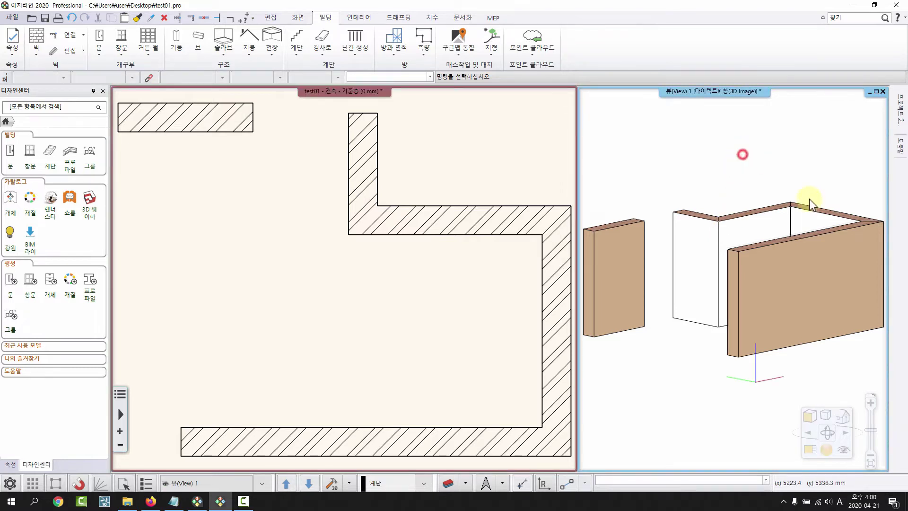
pyautogui.click(809, 423)
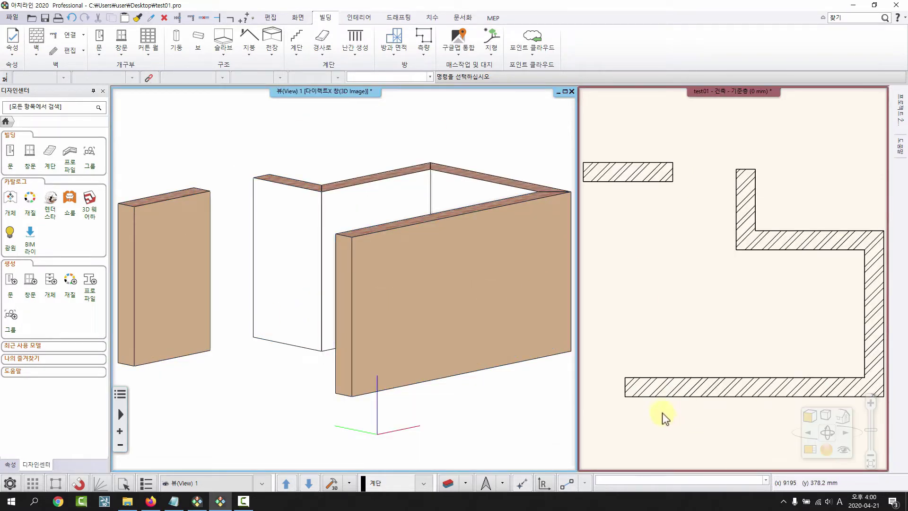
pyautogui.click(689, 311)
pyautogui.click(809, 449)
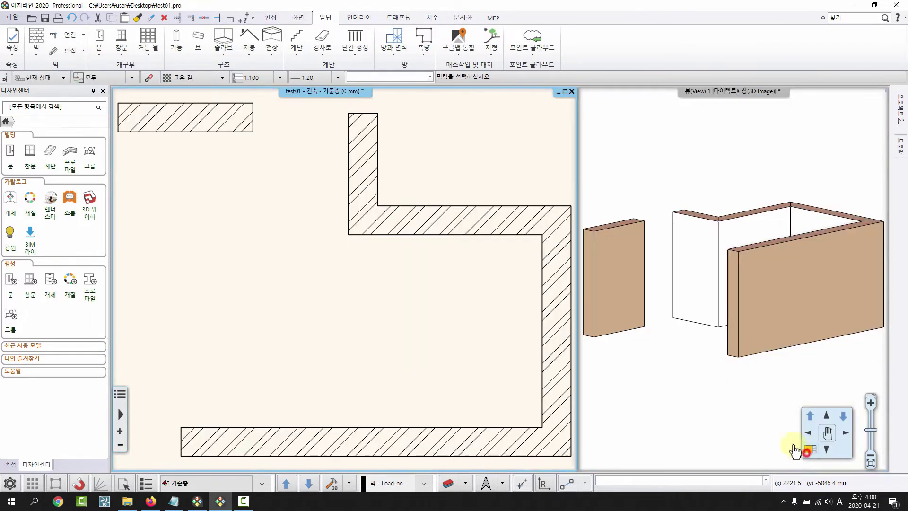
pyautogui.click(649, 183)
pyautogui.click(810, 448)
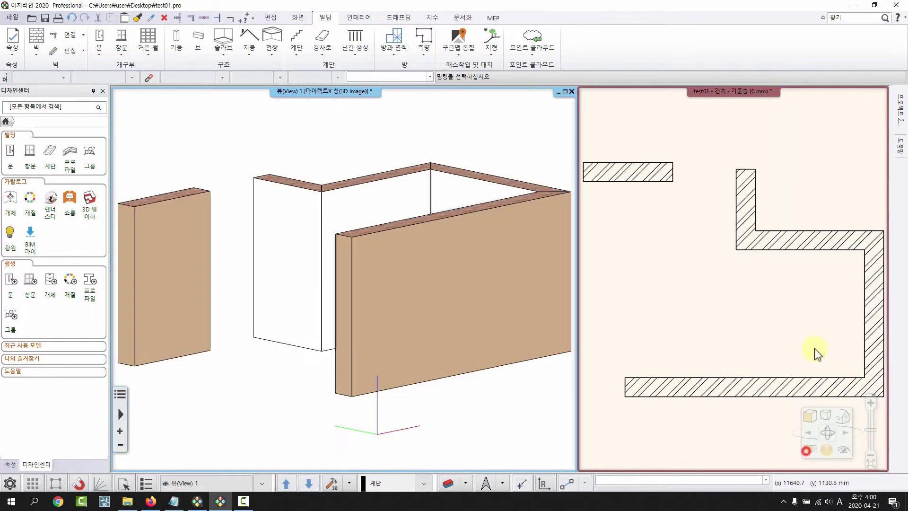
pyautogui.click(748, 305)
pyautogui.click(810, 449)
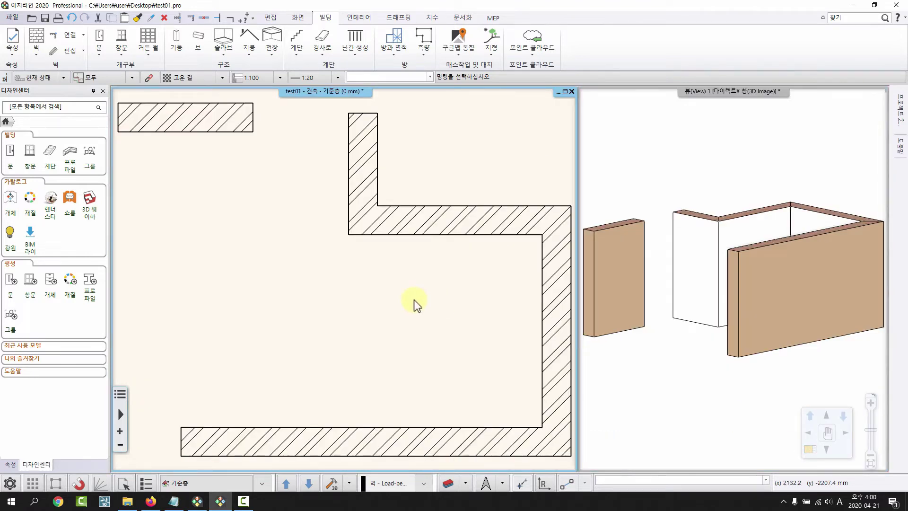
pyautogui.scroll(-3, 441, 165)
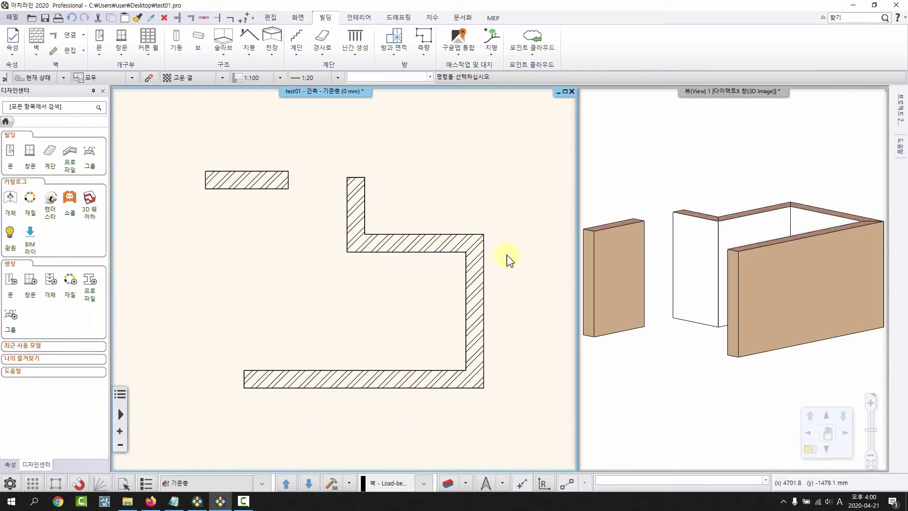
pyautogui.click(751, 179)
pyautogui.click(811, 448)
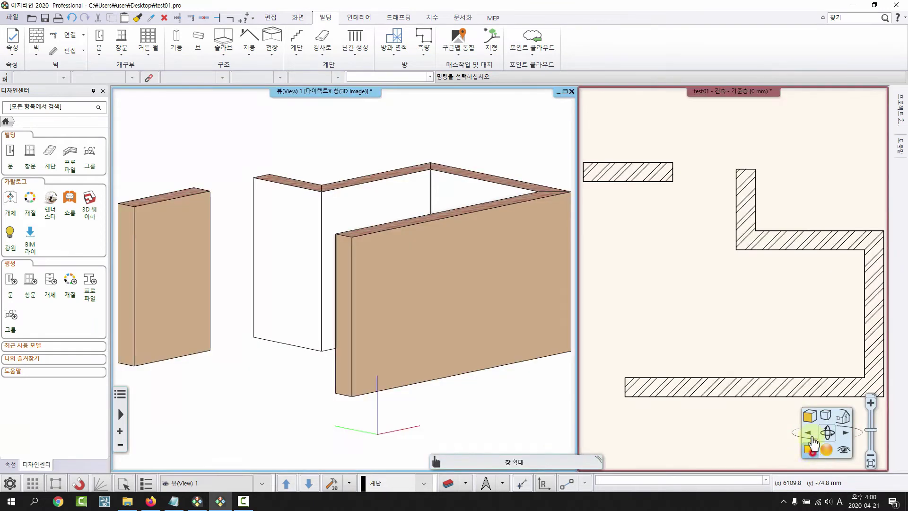
# Activate the ground floor plan (기준층) and enlarge it to the main window, with all walls in view.
pyautogui.click(701, 259)
pyautogui.click(810, 448)
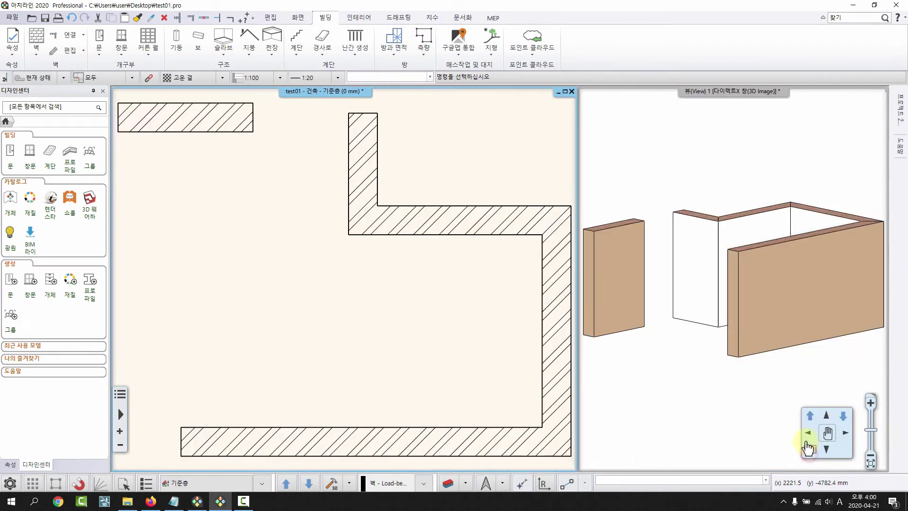
pyautogui.scroll(-3, 378, 331)
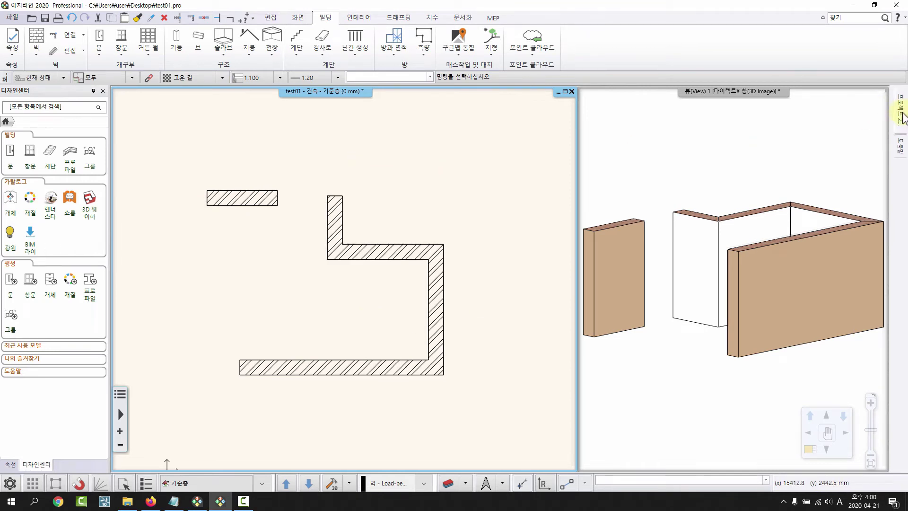
# Open the south elevation (남쪽 입면) from the project's view list and agree to create its elevation view.
pyautogui.moveTo(901, 111)
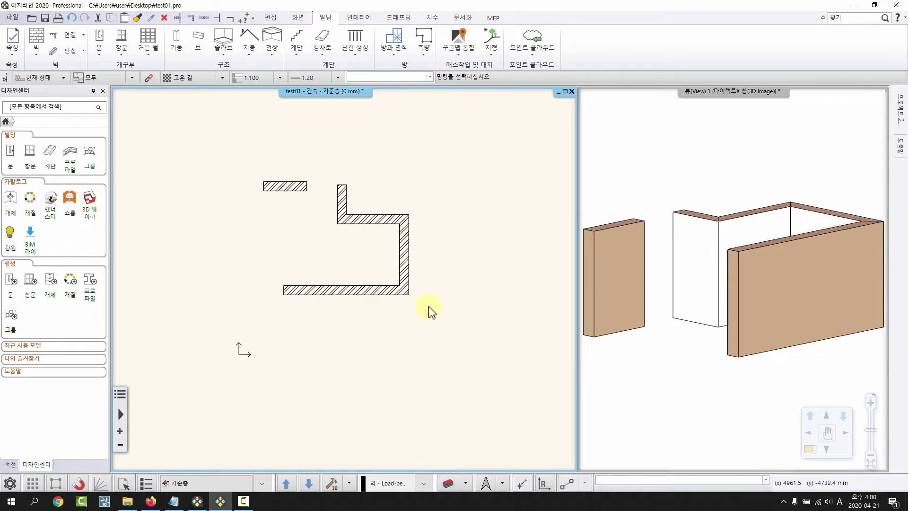
pyautogui.moveTo(901, 119)
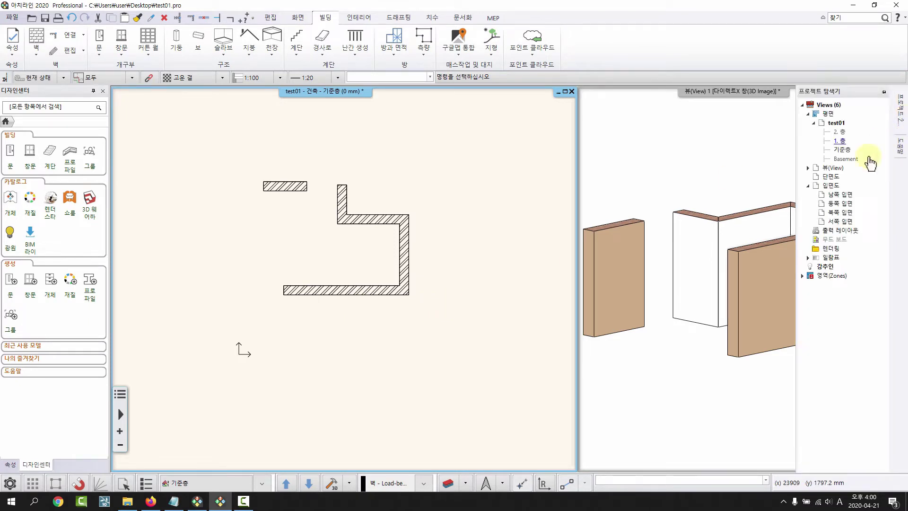
pyautogui.doubleClick(839, 206)
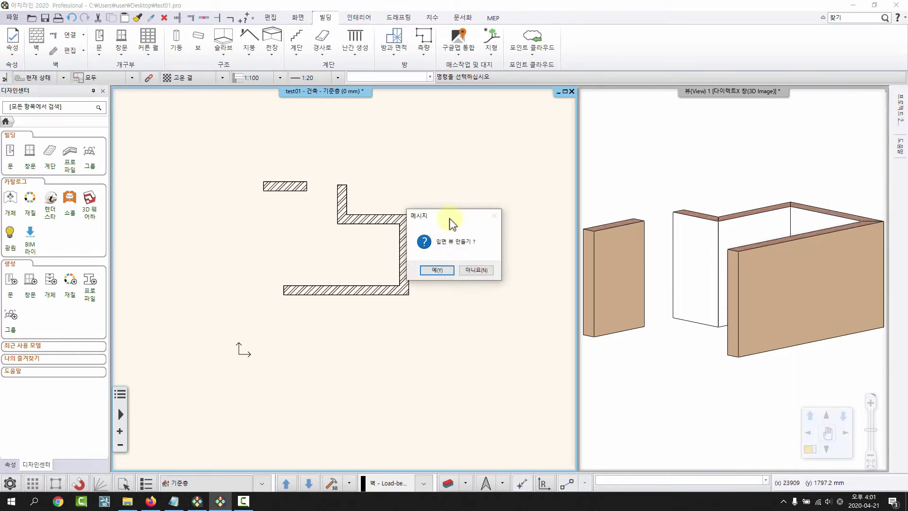
pyautogui.click(437, 270)
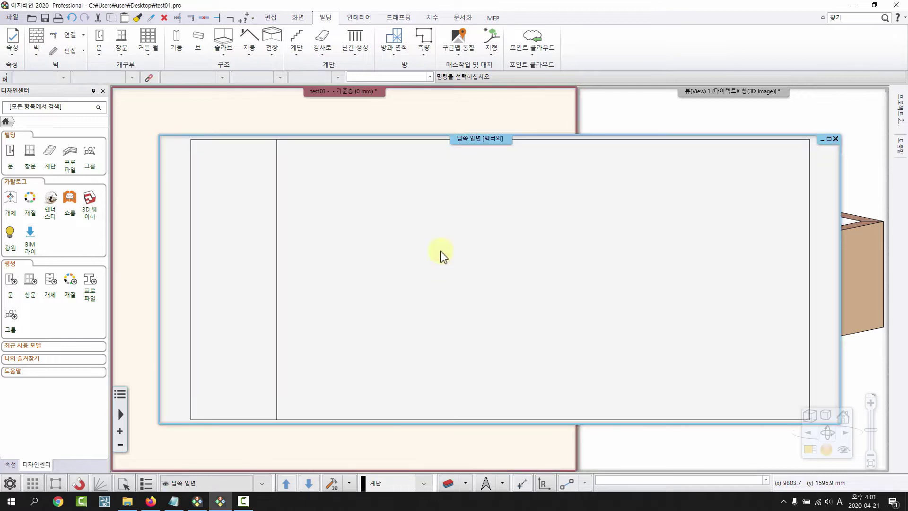
# Switch between the ground floor plan and the south elevation, and enlarge the elevation to the main window.
pyautogui.click(489, 131)
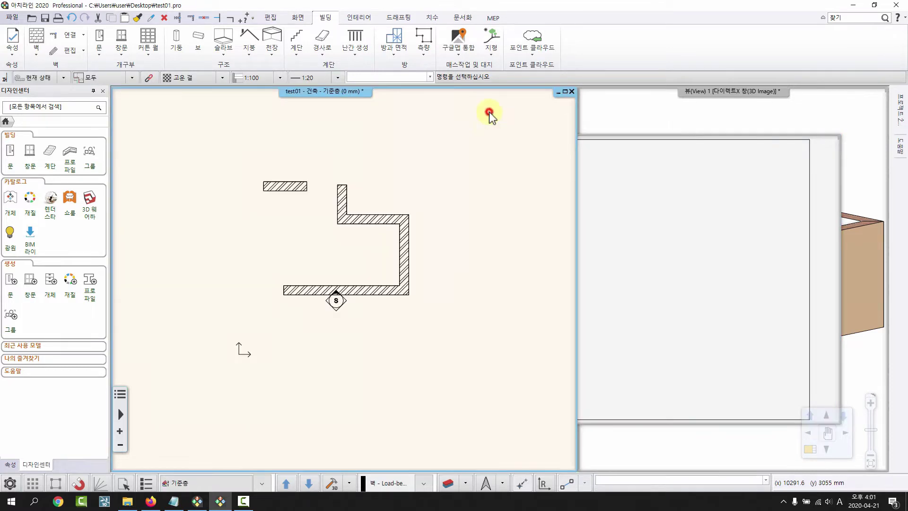
pyautogui.click(613, 174)
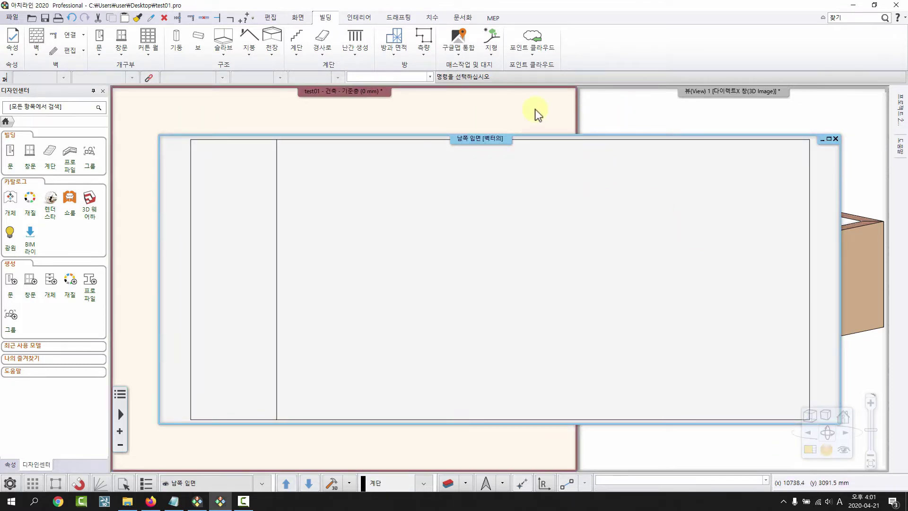
pyautogui.click(811, 450)
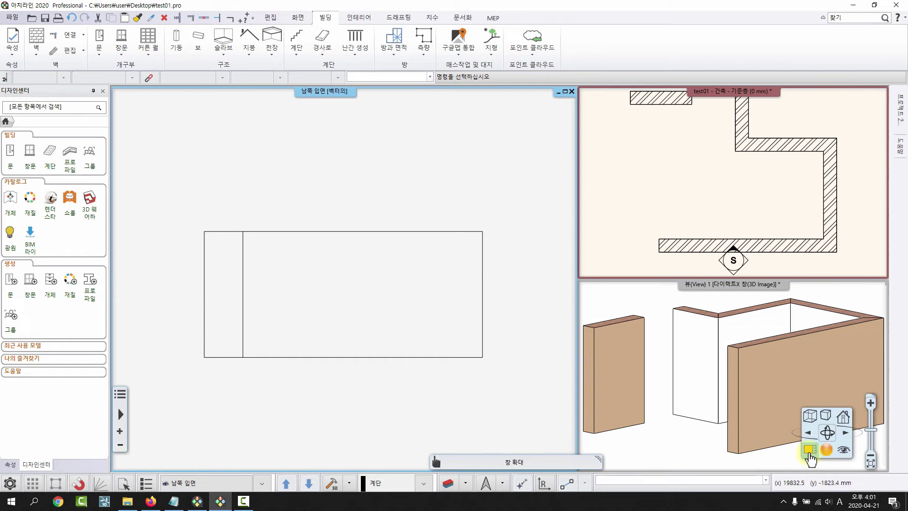
pyautogui.click(643, 182)
pyautogui.click(517, 164)
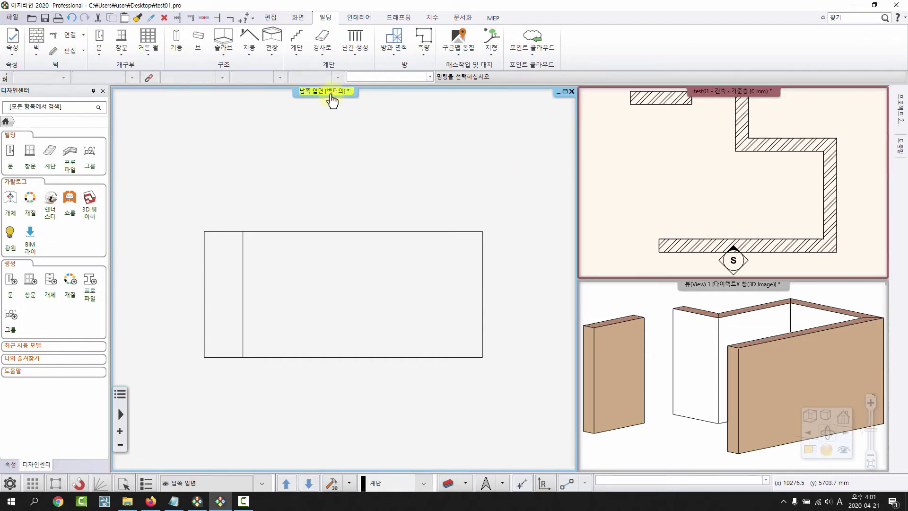
pyautogui.scroll(-2, 332, 96)
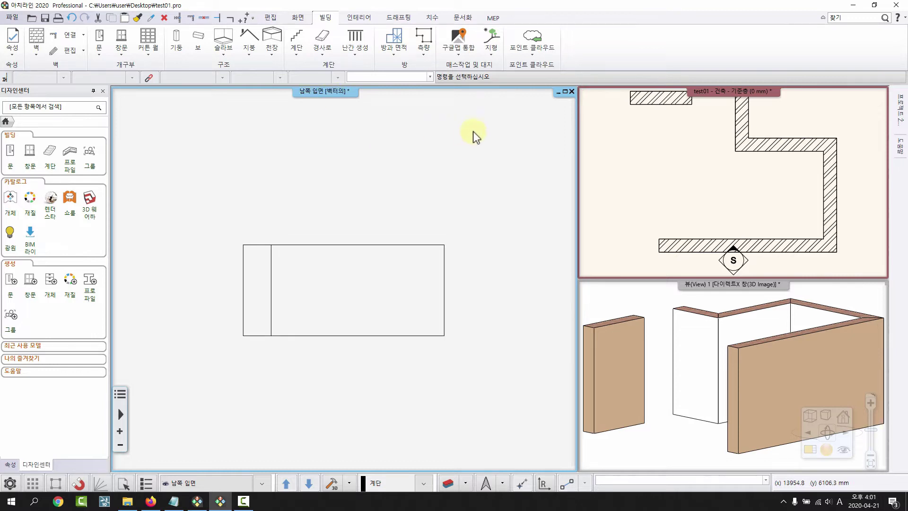
# Close the south elevation window and enlarge the ground floor plan to the main window again.
pyautogui.click(571, 91)
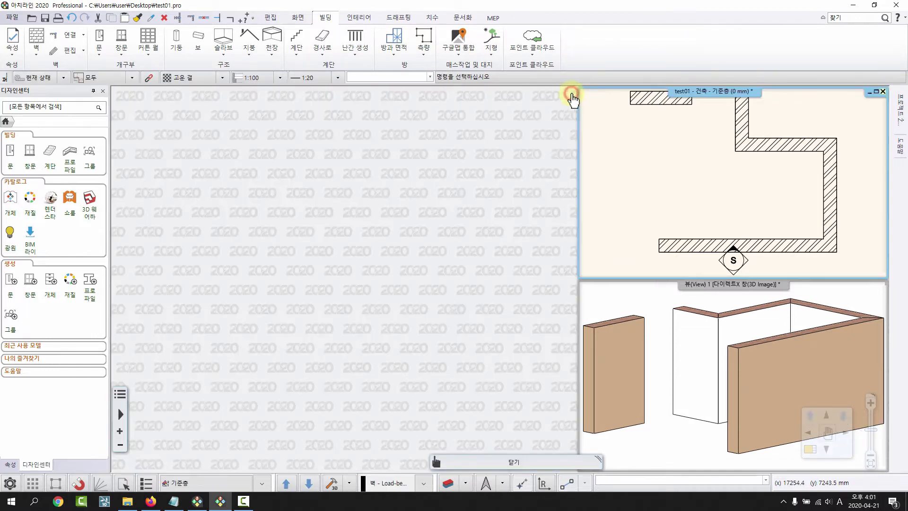
pyautogui.click(713, 159)
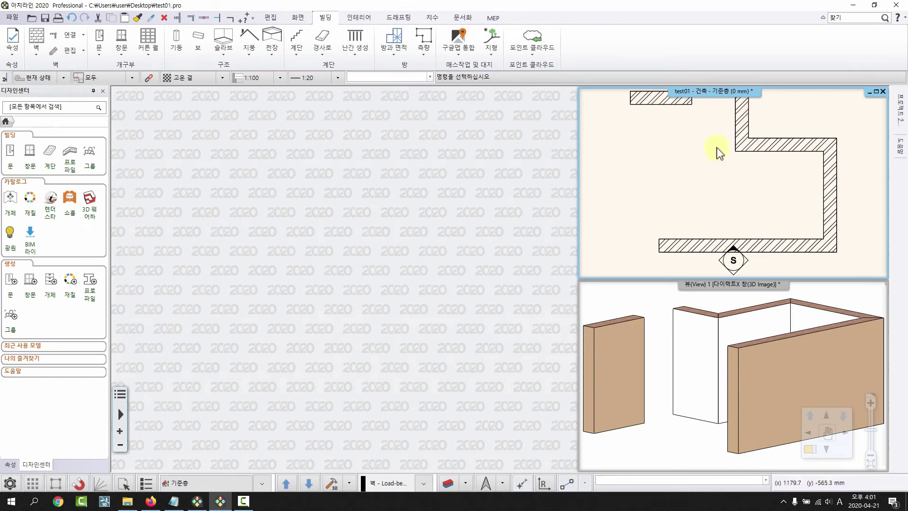
pyautogui.scroll(-1, 737, 192)
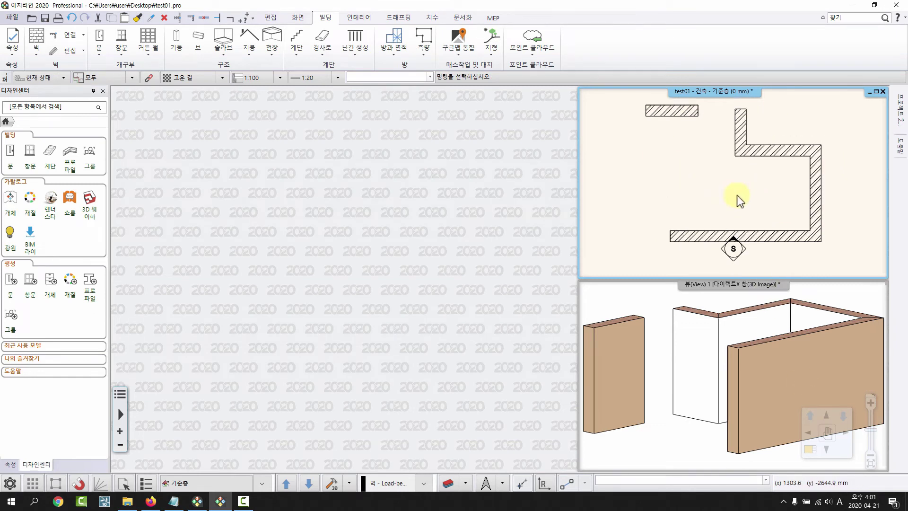
pyautogui.click(807, 446)
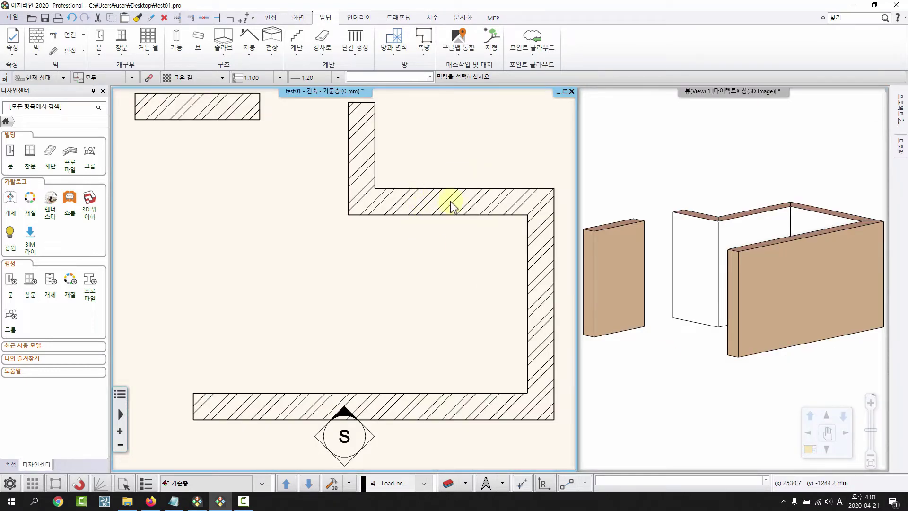
# Delete the south elevation marker below the lower wall in the ground floor plan.
pyautogui.scroll(-1, 359, 347)
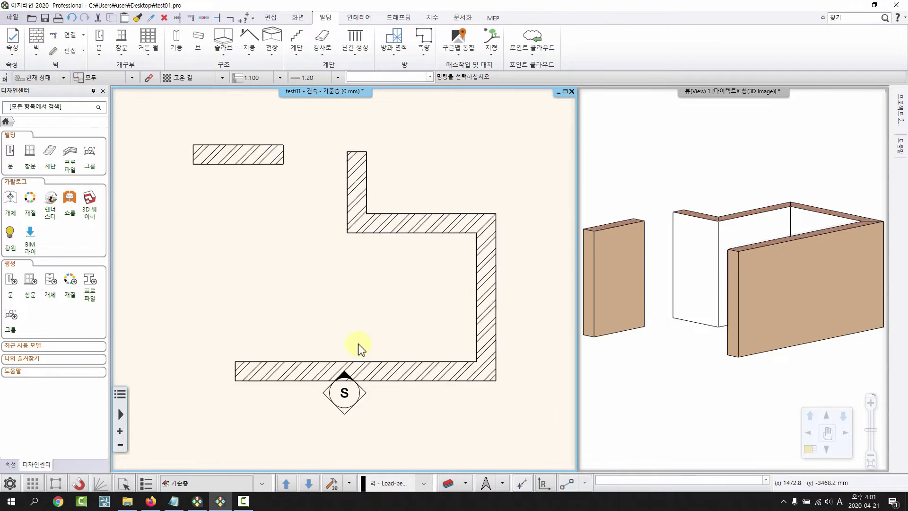
pyautogui.click(355, 395)
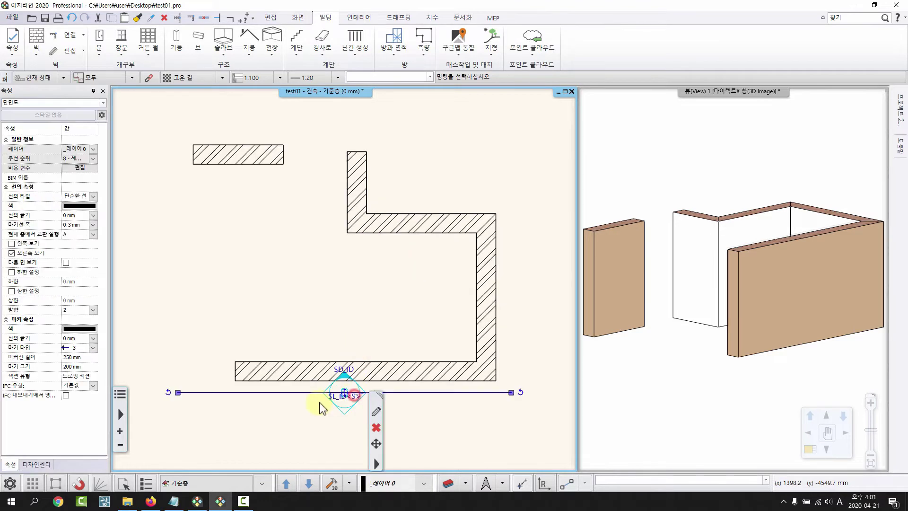
pyautogui.click(377, 430)
pyautogui.scroll(-2, 397, 313)
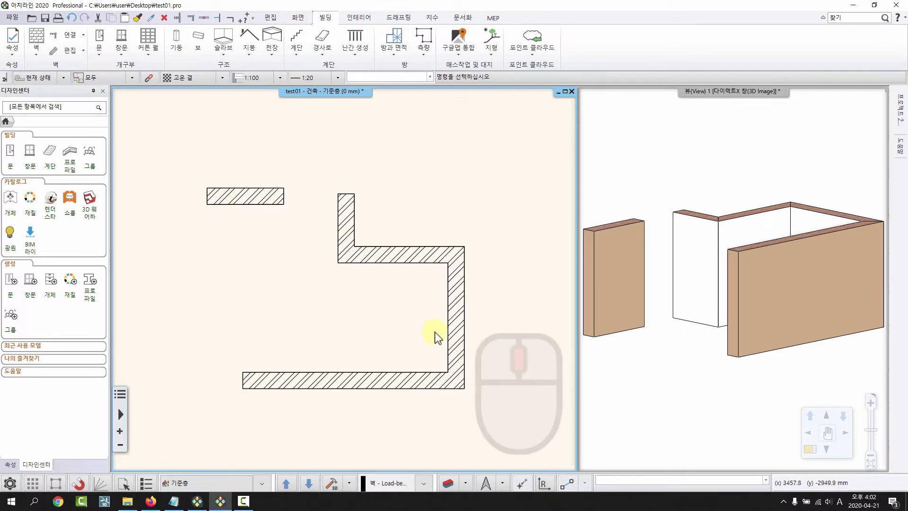
# Zoom repeatedly in and out on the walls in the ground floor plan, shifting the view in between.
pyautogui.scroll(3, 435, 331)
pyautogui.scroll(-4, 426, 325)
pyautogui.moveTo(260, 281); pyautogui.dragTo(353, 318, button='middle')
pyautogui.scroll(3, 353, 317)
pyautogui.scroll(-3, 352, 316)
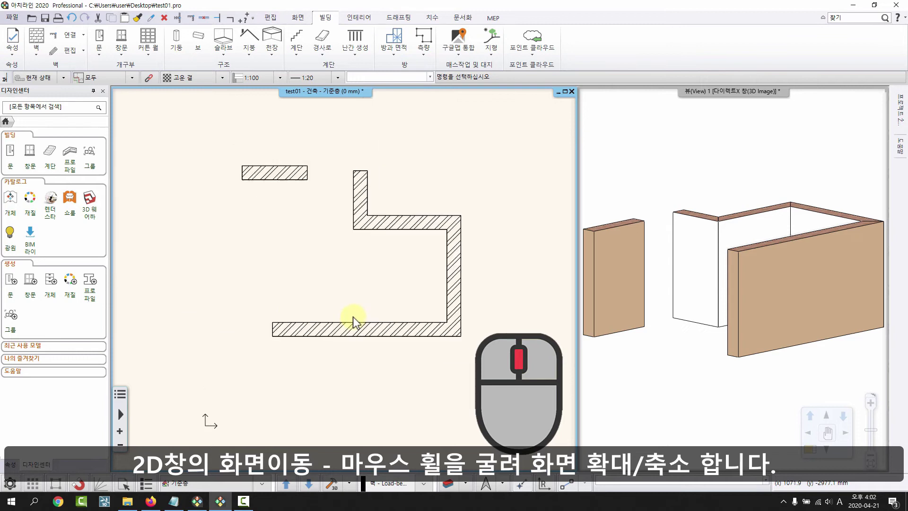
pyautogui.moveTo(366, 263); pyautogui.dragTo(371, 320, button='middle')
pyautogui.scroll(-1, 371, 320)
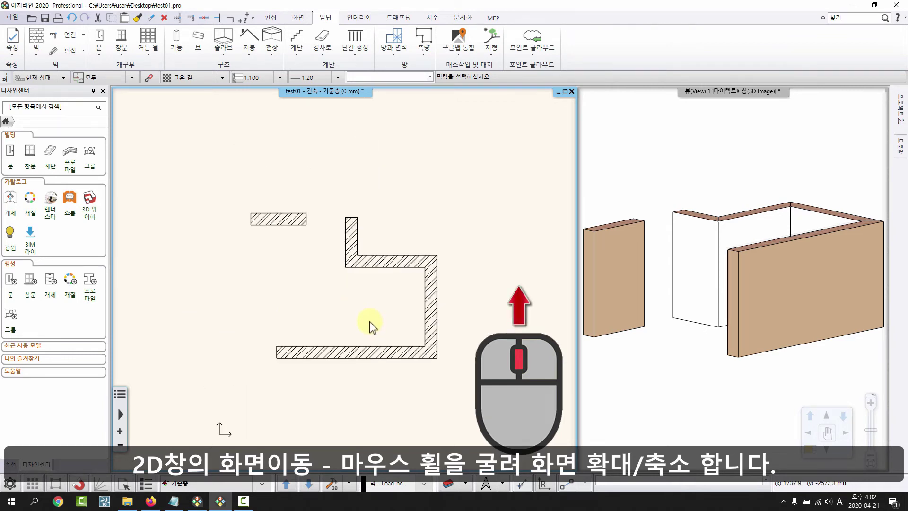
pyautogui.scroll(4, 370, 321)
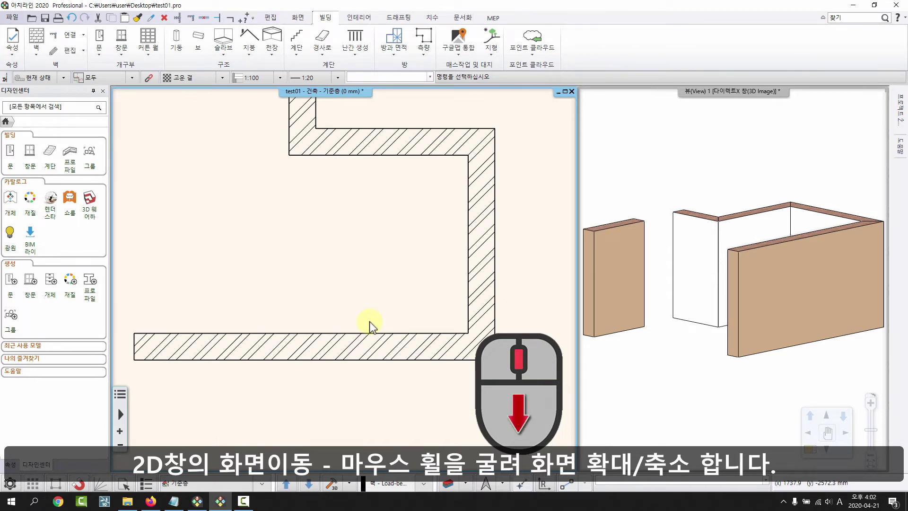
pyautogui.scroll(-4, 370, 321)
pyautogui.scroll(-3, 371, 333)
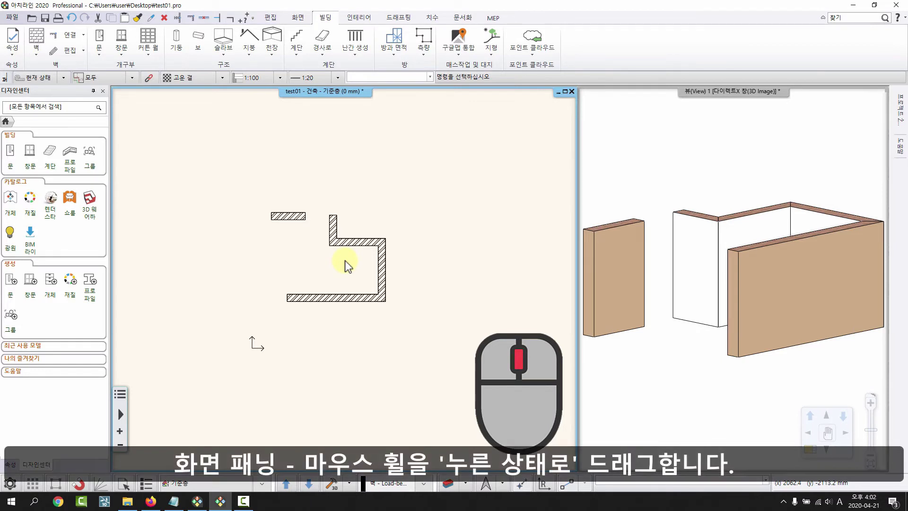
# Pan the ground floor plan in several directions, recentre the walls in the window and zoom in on them.
pyautogui.moveTo(344, 260); pyautogui.dragTo(444, 355, button='middle')
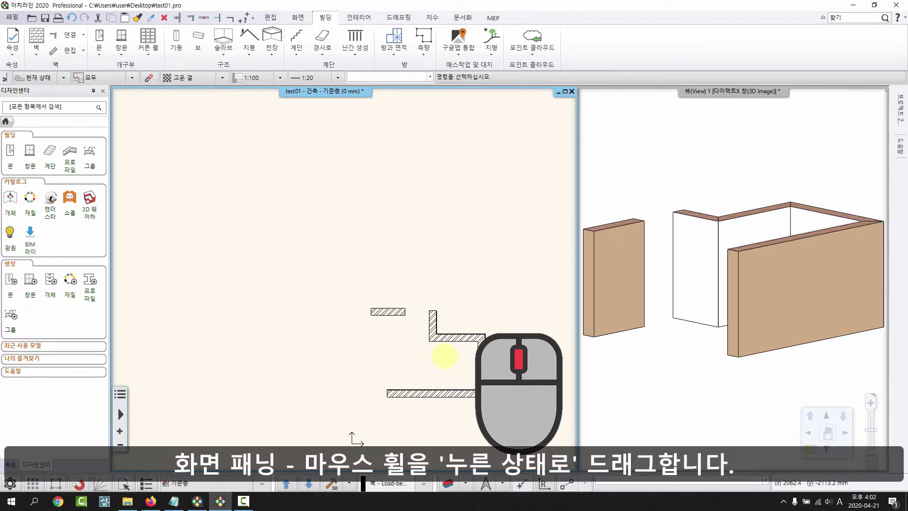
pyautogui.moveTo(466, 235); pyautogui.dragTo(336, 168, button='middle')
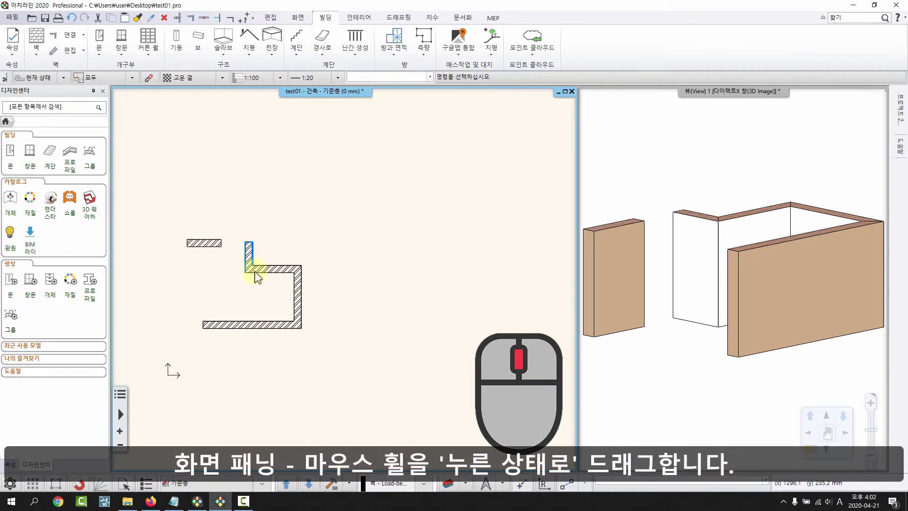
pyautogui.moveTo(257, 276); pyautogui.dragTo(370, 299, button='middle')
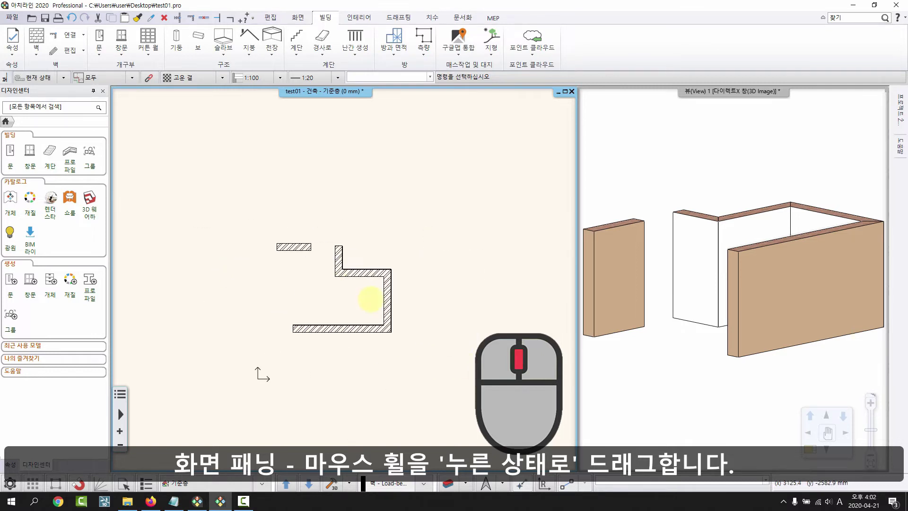
pyautogui.scroll(3, 370, 299)
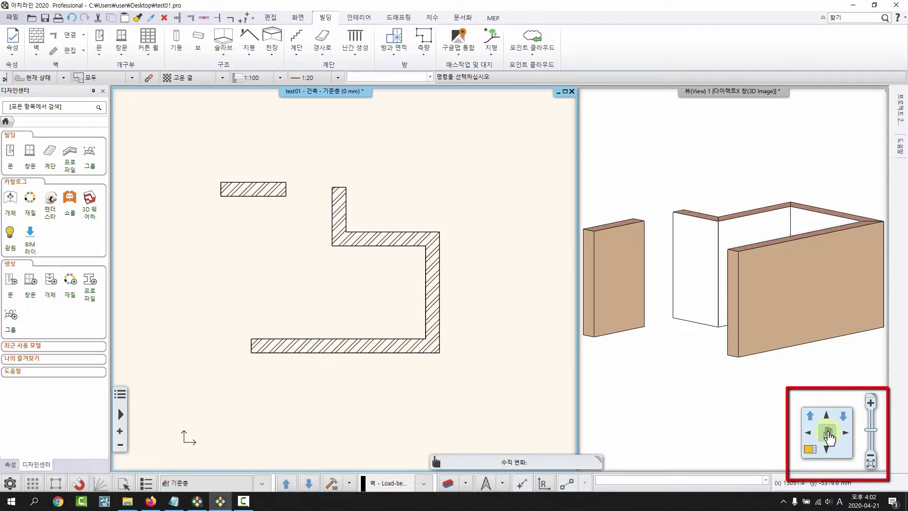
# Pan the ground floor plan with the navigation bar, both freely and in small steps up, down, left and right.
pyautogui.moveTo(828, 435); pyautogui.dragTo(875, 419)
pyautogui.moveTo(773, 436); pyautogui.dragTo(829, 434)
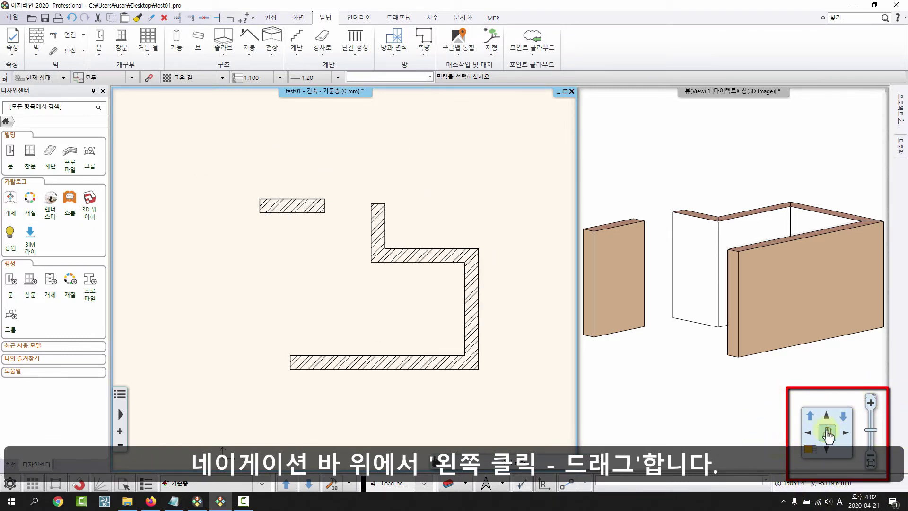
pyautogui.click(828, 416)
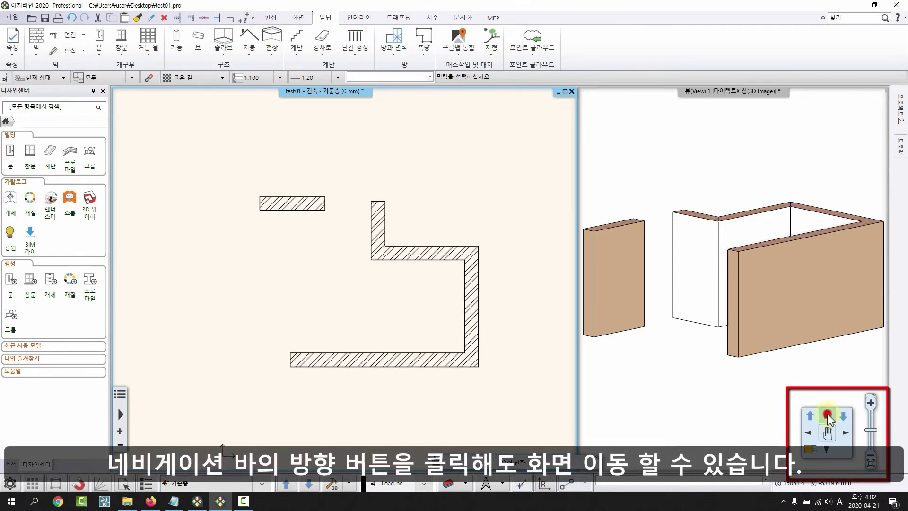
pyautogui.click(825, 416)
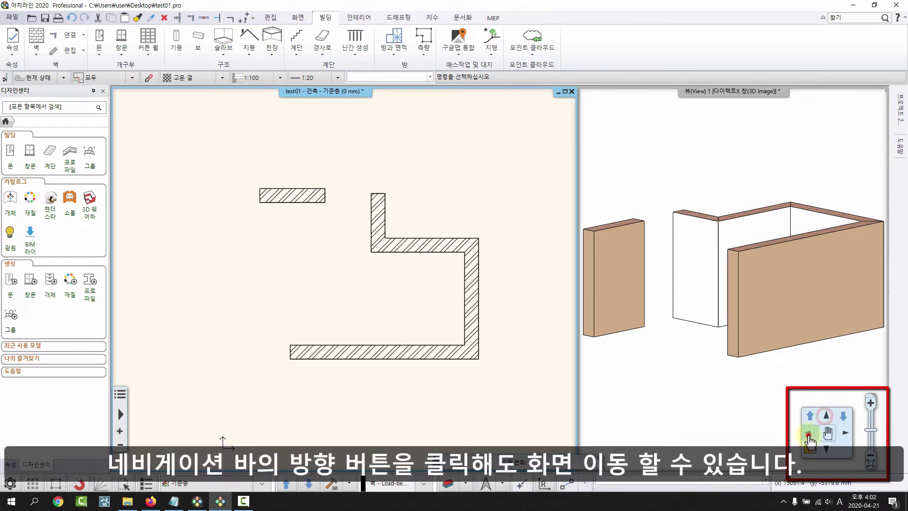
pyautogui.click(808, 435)
pyautogui.click(808, 435)
pyautogui.click(849, 435)
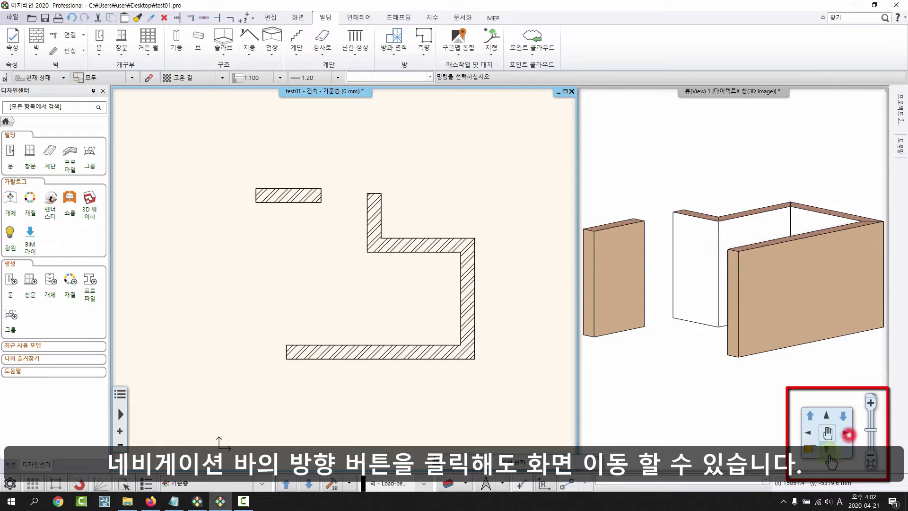
pyautogui.click(826, 449)
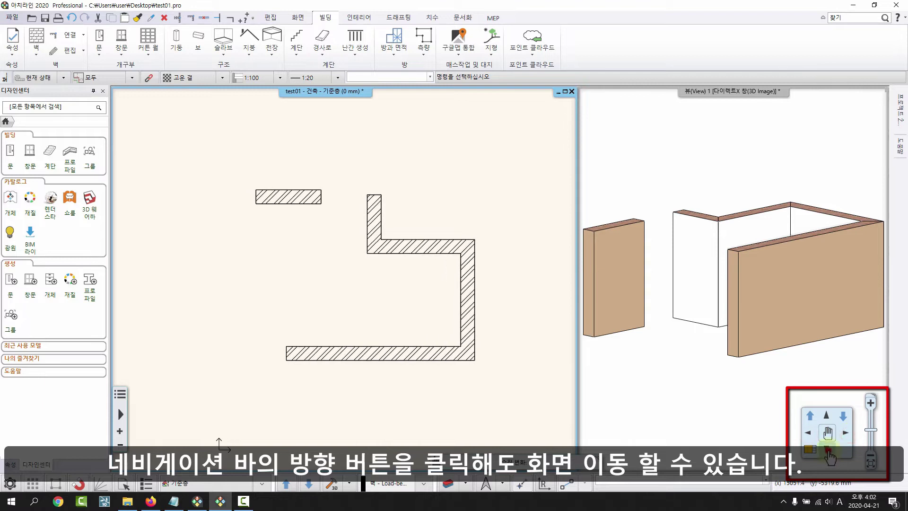
pyautogui.click(825, 416)
pyautogui.click(845, 435)
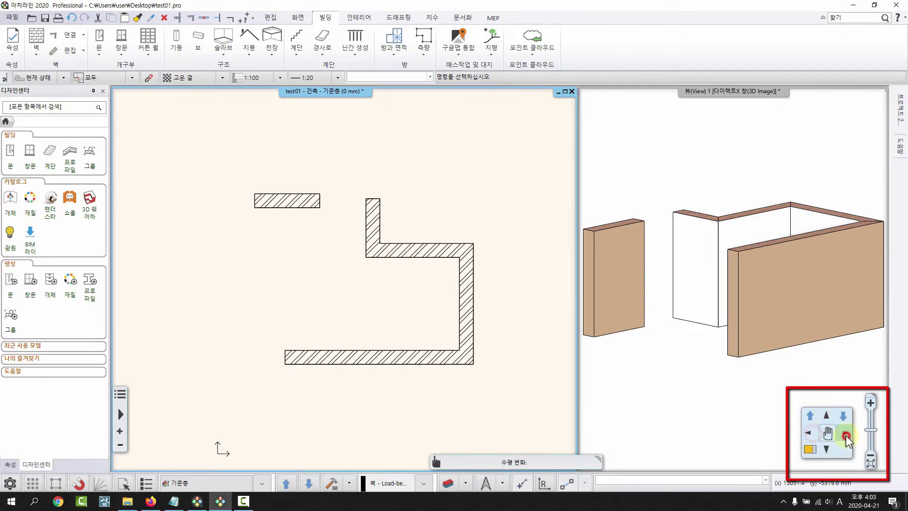
pyautogui.click(826, 450)
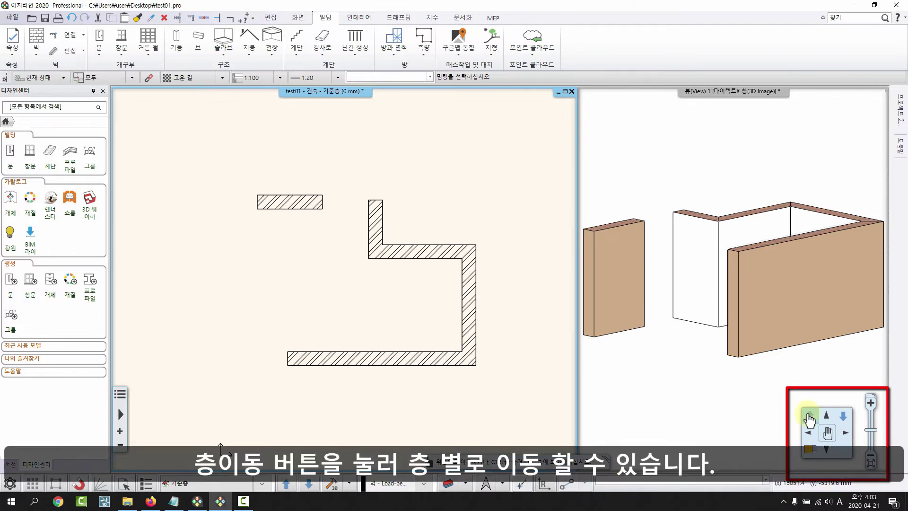
# Move up one floor to floor 1 (1. 층) with the floor navigation and return to the ground floor.
pyautogui.click(811, 417)
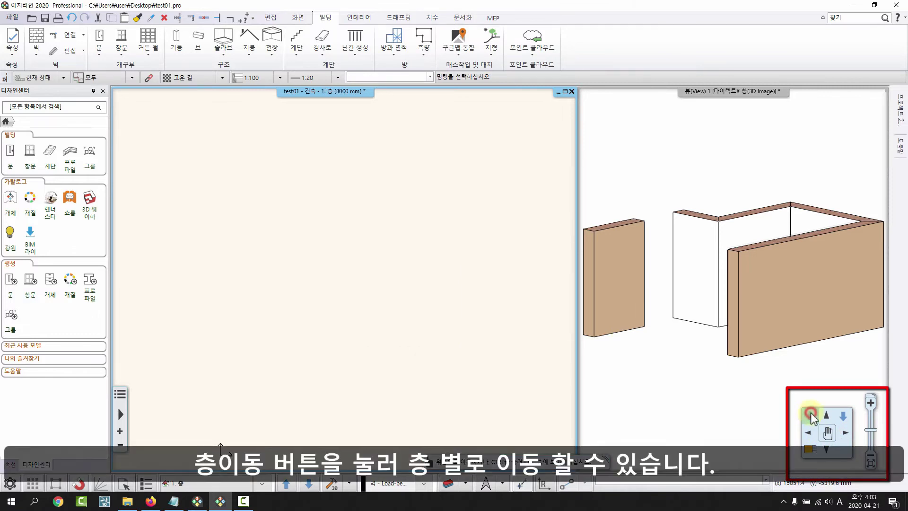
pyautogui.click(843, 415)
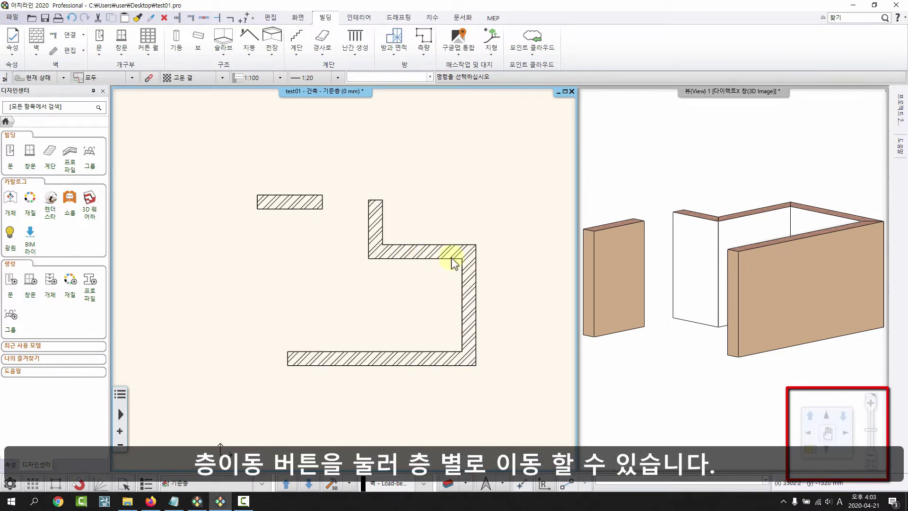
# Move down one floor to the Basement with the floor navigation and return to the ground floor (기준층).
pyautogui.click(843, 416)
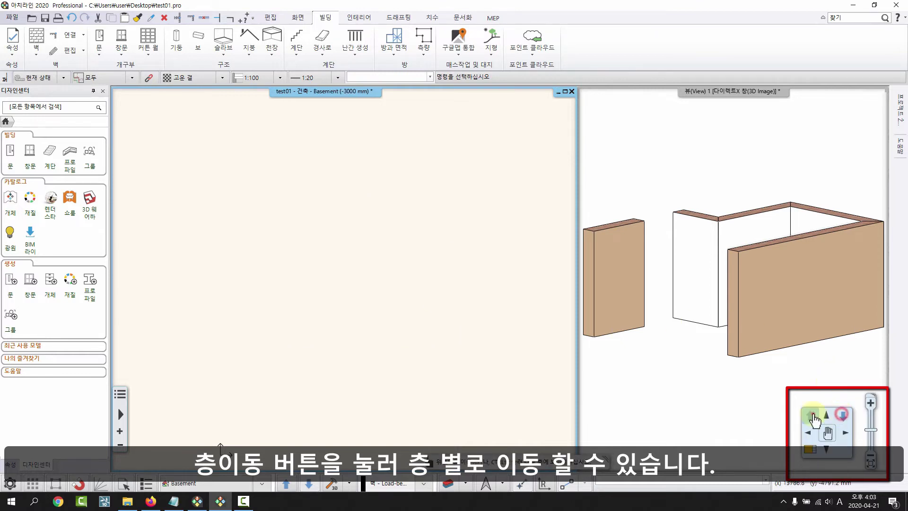
pyautogui.click(813, 415)
pyautogui.click(844, 417)
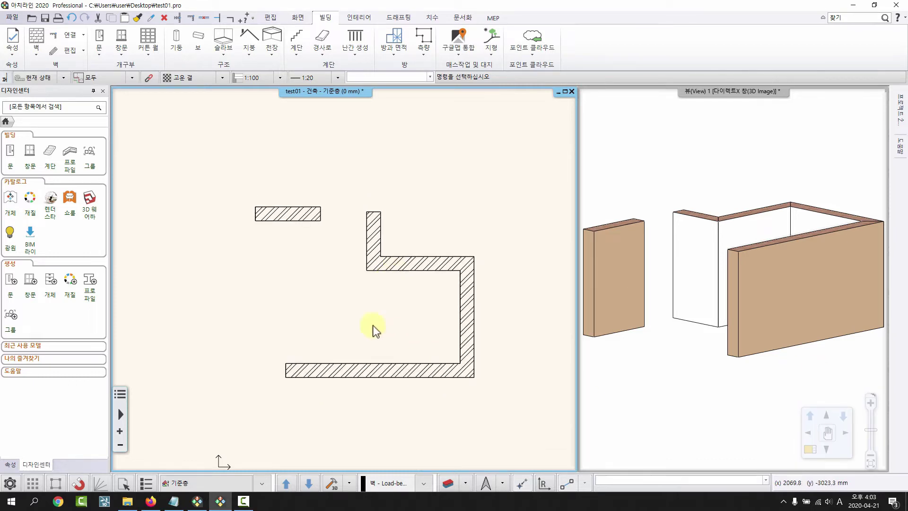
# Zoom in on the walls in the ground floor plan and pan them to the middle of the view.
pyautogui.scroll(-1, 405, 293)
pyautogui.scroll(2, 405, 293)
pyautogui.moveTo(336, 282); pyautogui.dragTo(446, 306, button='middle')
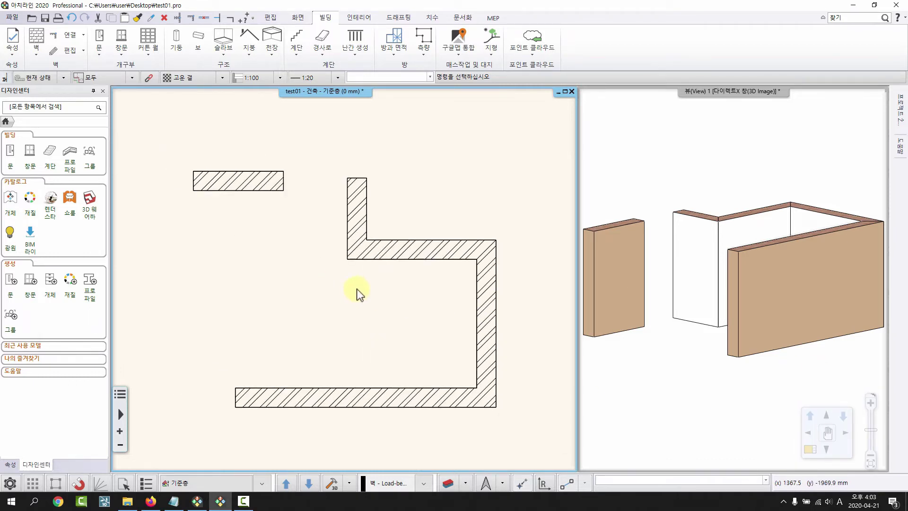
pyautogui.scroll(-1, 357, 290)
pyautogui.scroll(1, 358, 290)
pyautogui.moveTo(277, 265); pyautogui.dragTo(306, 267, button='middle')
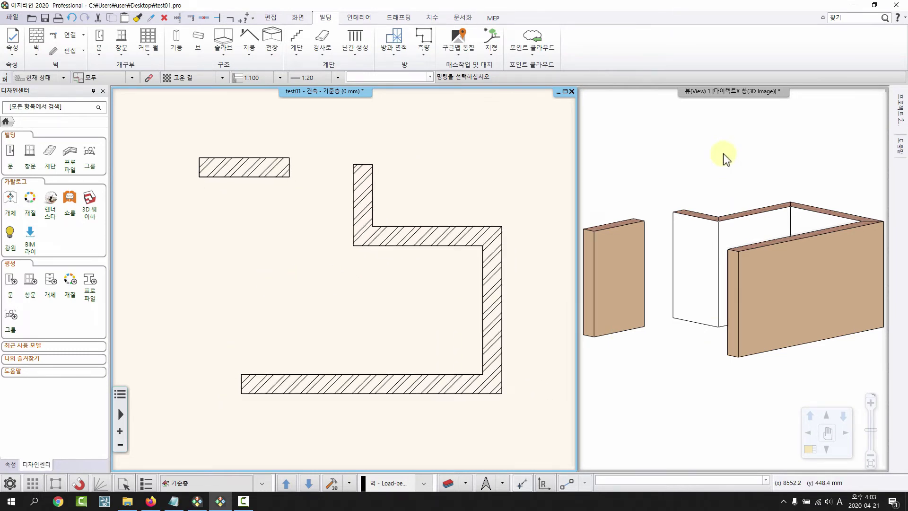
# Swap the 3D view with the floor plan so it fills the main window, and zoom in and out on the walls.
pyautogui.click(612, 141)
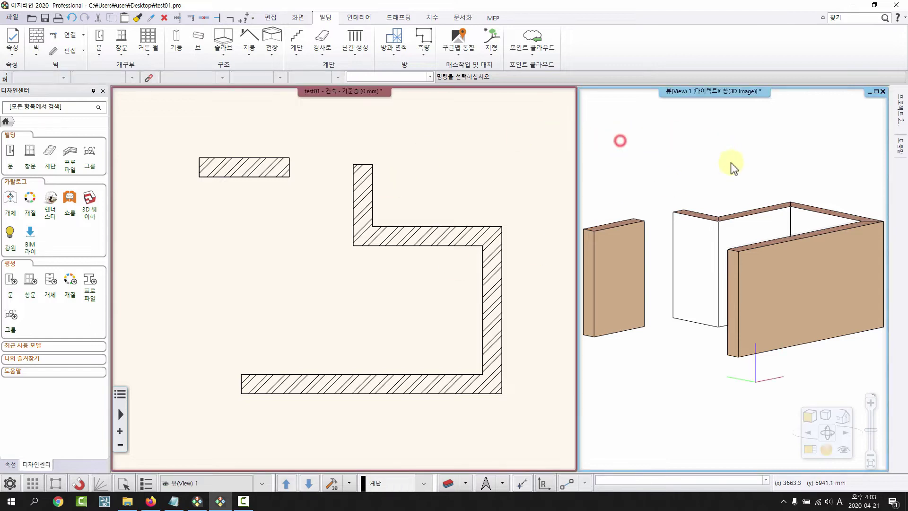
pyautogui.click(811, 449)
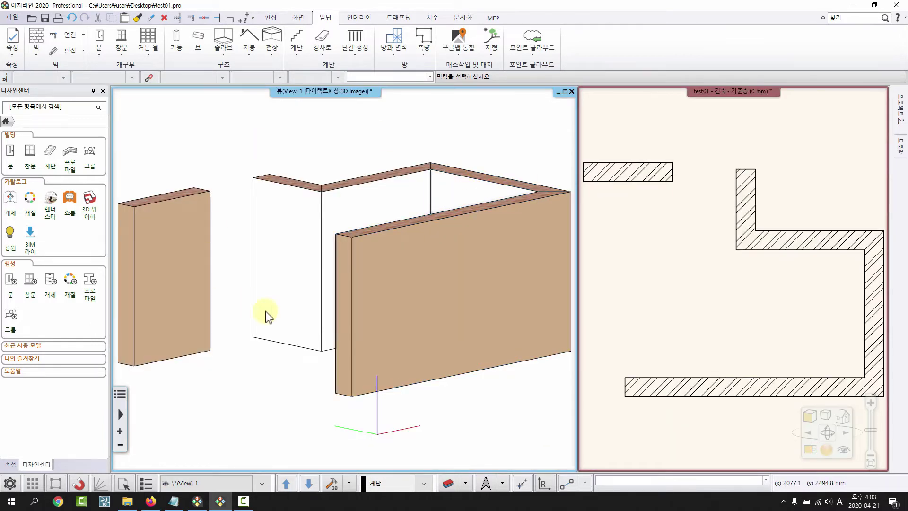
pyautogui.scroll(-2, 386, 263)
pyautogui.scroll(4, 355, 254)
pyautogui.scroll(-4, 357, 255)
pyautogui.scroll(2, 321, 306)
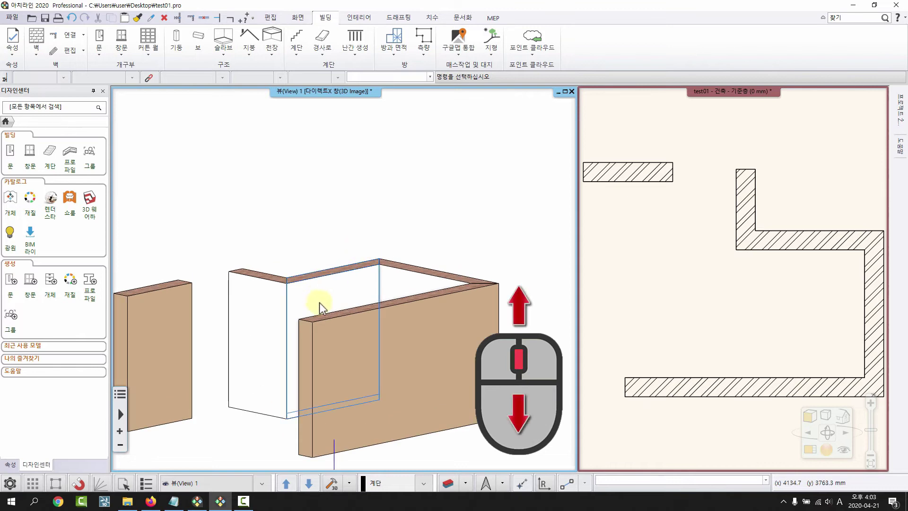
pyautogui.scroll(5, 378, 308)
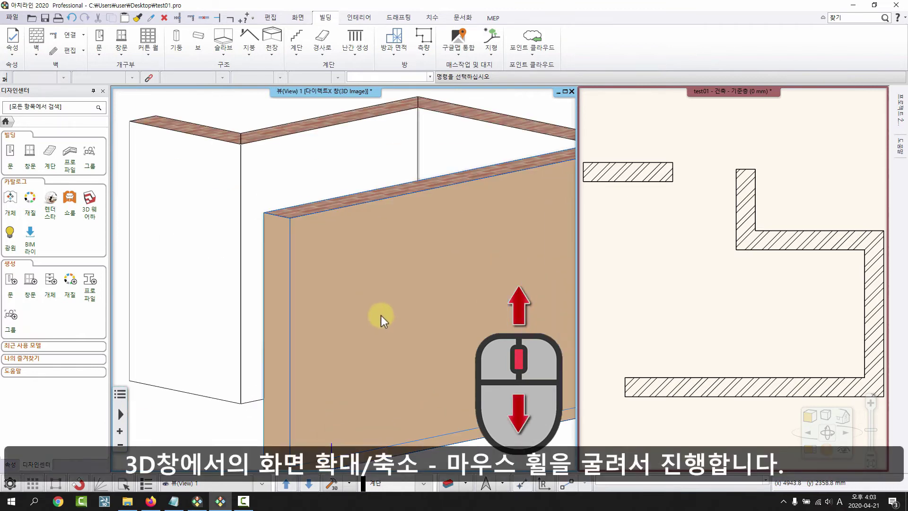
pyautogui.scroll(-5, 381, 315)
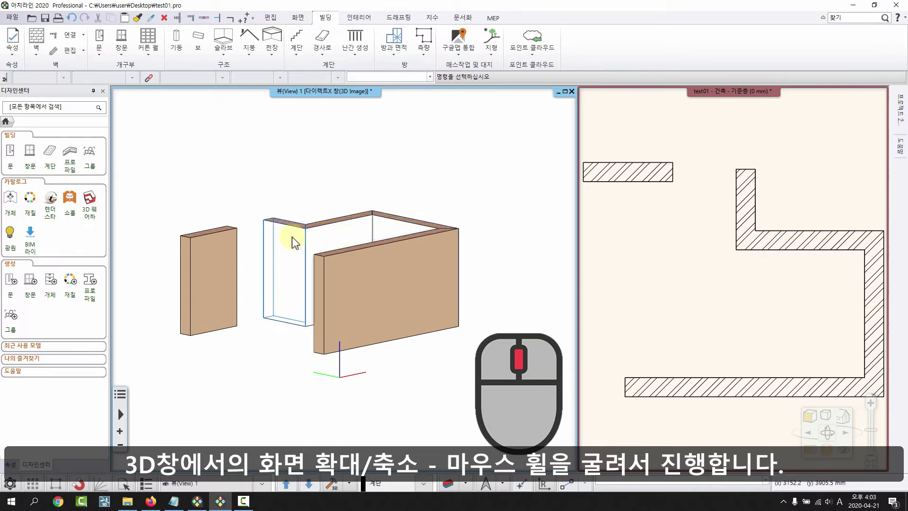
# Pan the 3D view slightly and orbit it freely to look down on the walls from above.
pyautogui.moveTo(295, 239); pyautogui.dragTo(311, 238, button='middle')
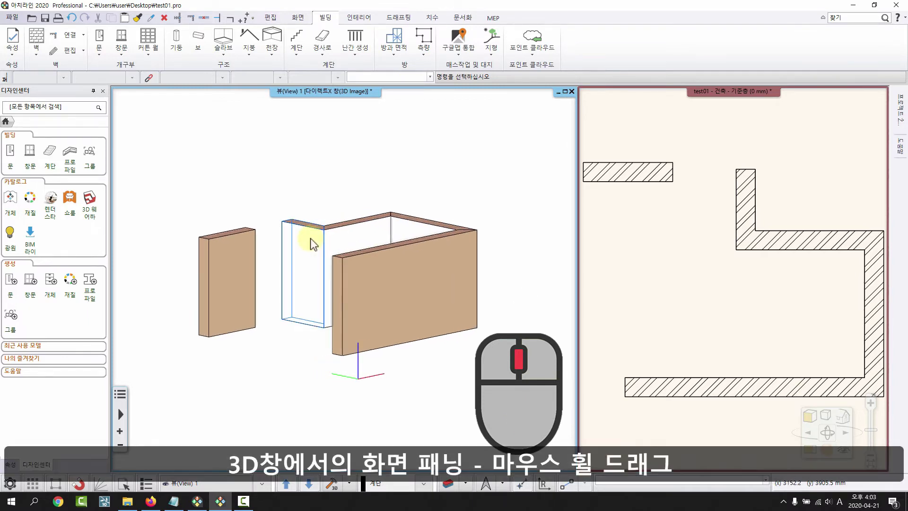
pyautogui.moveTo(316, 244)
pyautogui.mouseDown(button='middle')
pyautogui.moveTo(412, 290)
pyautogui.moveTo(478, 284)
pyautogui.moveTo(365, 208)
pyautogui.moveTo(327, 205)
pyautogui.moveTo(331, 286)
pyautogui.moveTo(318, 269)
pyautogui.moveTo(416, 263)
pyautogui.moveTo(434, 314)
pyautogui.moveTo(473, 319)
pyautogui.moveTo(391, 284)
pyautogui.moveTo(317, 224)
pyautogui.moveTo(322, 234)
pyautogui.mouseUp(button='middle')
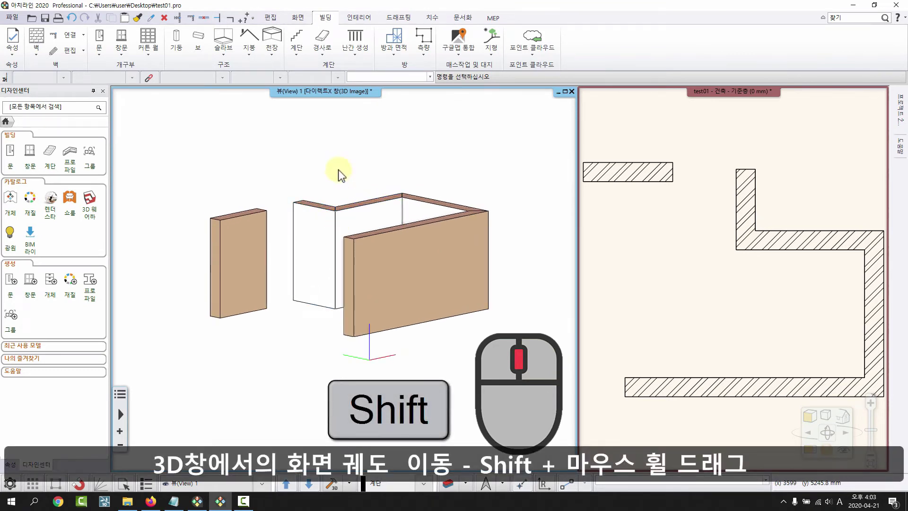
pyautogui.keyDown('shift'); pyautogui.moveTo(339, 170); pyautogui.dragTo(281, 291, button='middle'); pyautogui.keyUp('shift')
pyautogui.keyDown('shift'); pyautogui.moveTo(369, 260); pyautogui.dragTo(399, 263, button='middle'); pyautogui.keyUp('shift')
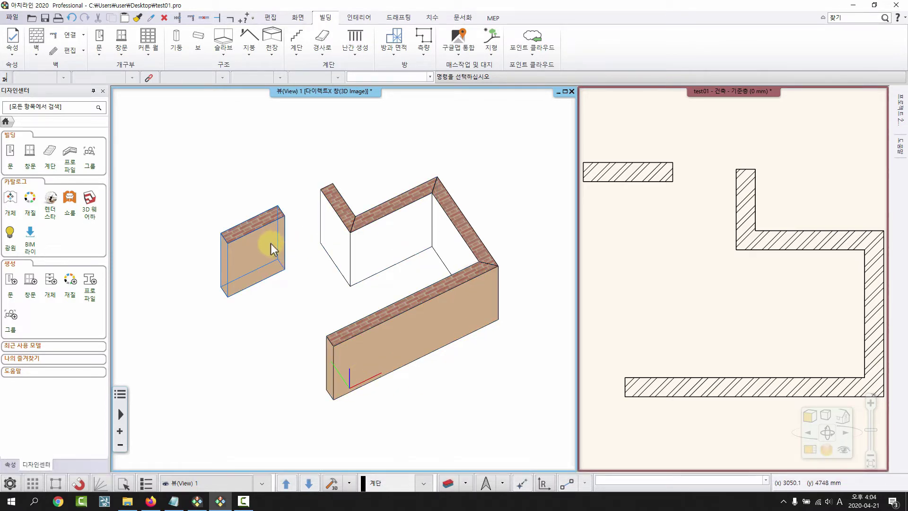
# Orbit the 3D view around pivot points picked on different walls, viewing the model from several sides.
pyautogui.moveTo(271, 244)
pyautogui.mouseDown(button='middle')
pyautogui.moveTo(325, 243)
pyautogui.moveTo(290, 209)
pyautogui.moveTo(265, 240)
pyautogui.moveTo(262, 209)
pyautogui.moveTo(279, 248)
pyautogui.moveTo(258, 237)
pyautogui.mouseUp(button='middle')
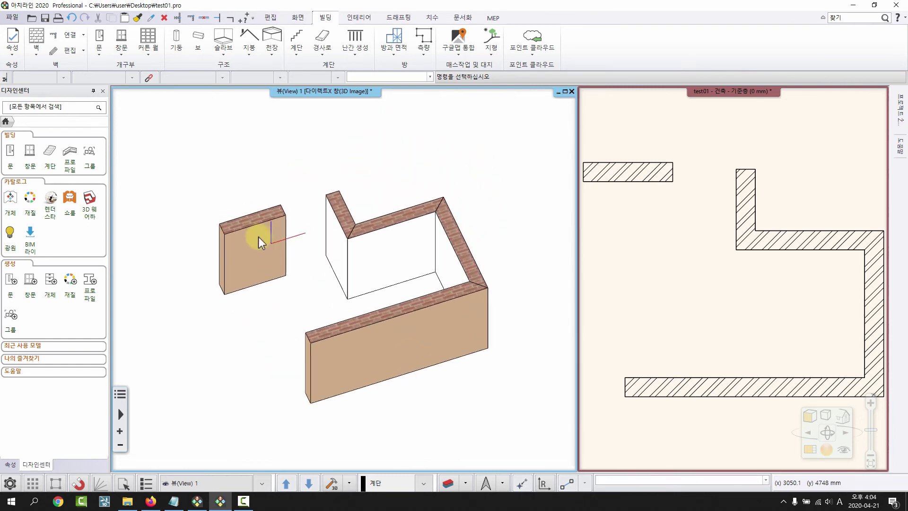
pyautogui.moveTo(455, 223)
pyautogui.mouseDown(button='middle')
pyautogui.moveTo(467, 228)
pyautogui.moveTo(494, 193)
pyautogui.moveTo(470, 236)
pyautogui.moveTo(450, 222)
pyautogui.mouseUp(button='middle')
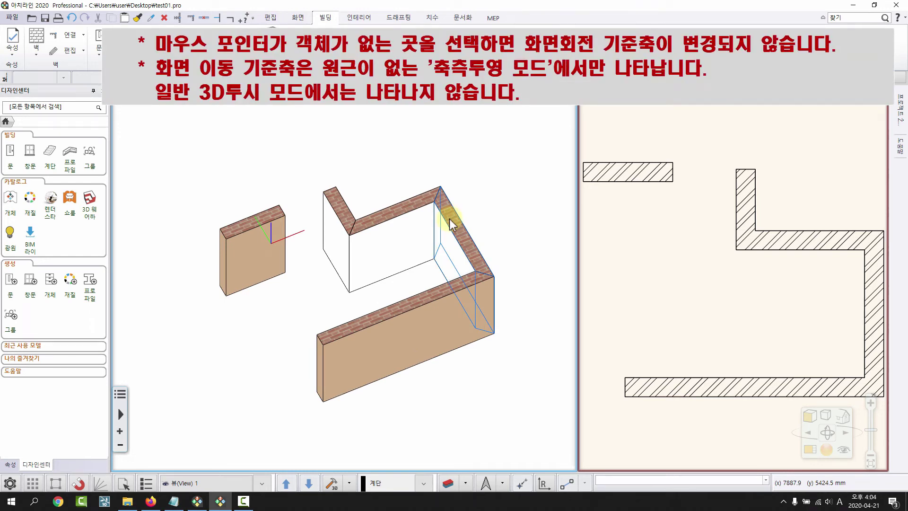
pyautogui.moveTo(449, 220); pyautogui.dragTo(422, 278, button='middle')
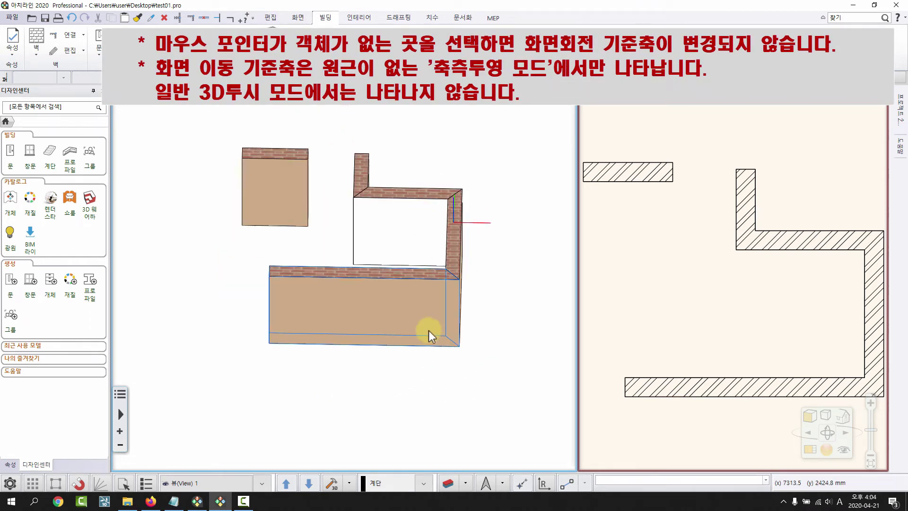
pyautogui.moveTo(429, 330); pyautogui.dragTo(323, 303, button='middle')
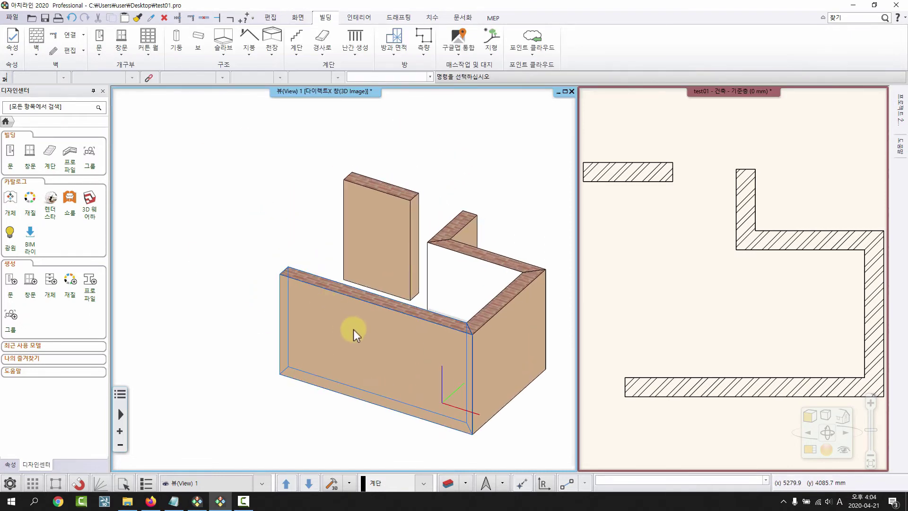
pyautogui.moveTo(354, 329); pyautogui.dragTo(413, 358, button='middle')
pyautogui.moveTo(305, 330); pyautogui.dragTo(374, 362, button='middle')
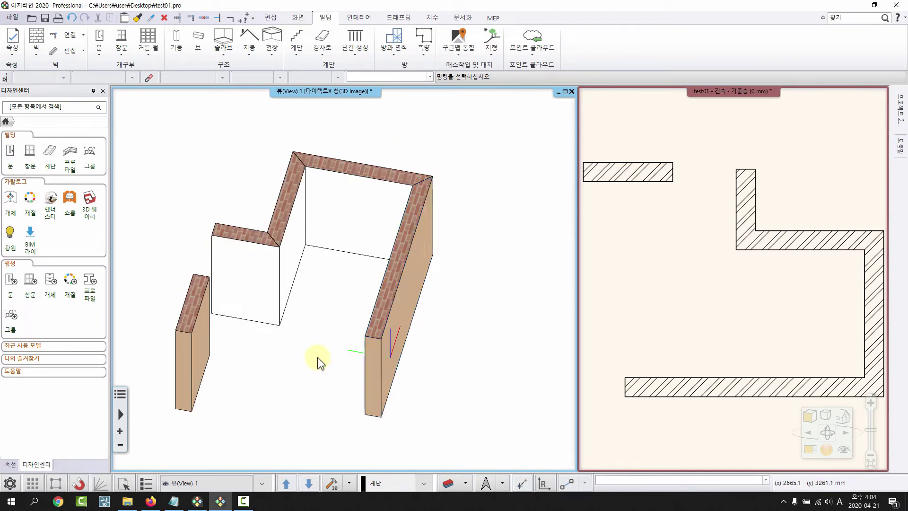
pyautogui.moveTo(317, 358); pyautogui.dragTo(327, 357, button='middle')
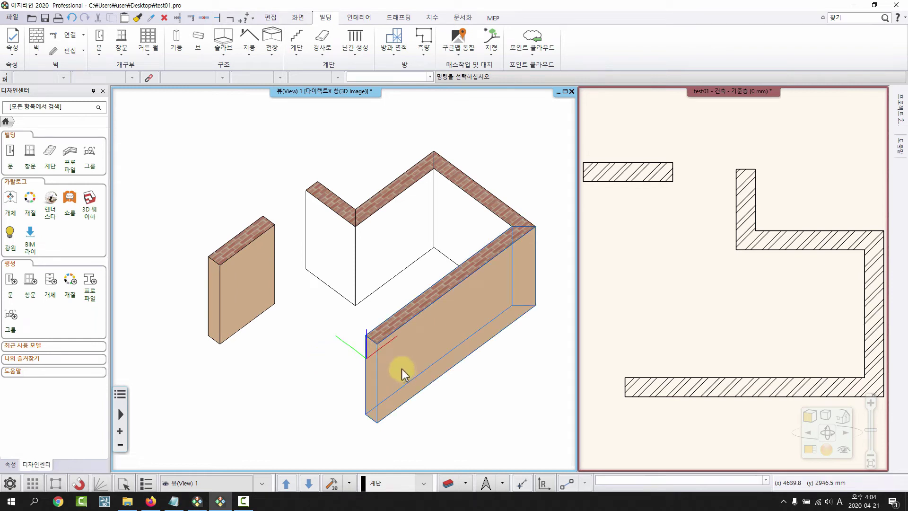
pyautogui.moveTo(402, 368); pyautogui.dragTo(343, 371, button='middle')
# Orbit the 3D view around the selected short corner wall and around the long front wall, and clear the selection.
pyautogui.click(286, 234)
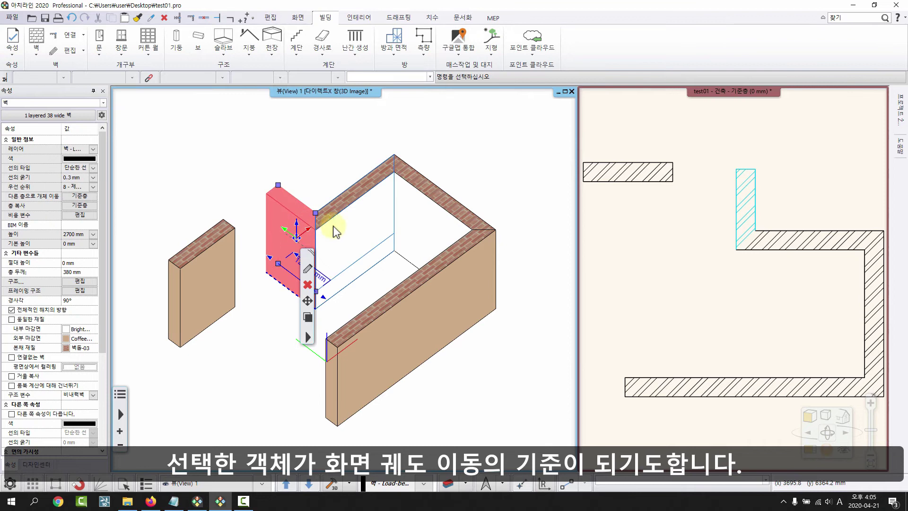
pyautogui.keyDown('shift'); pyautogui.moveTo(335, 231); pyautogui.dragTo(306, 242, button='middle'); pyautogui.keyUp('shift')
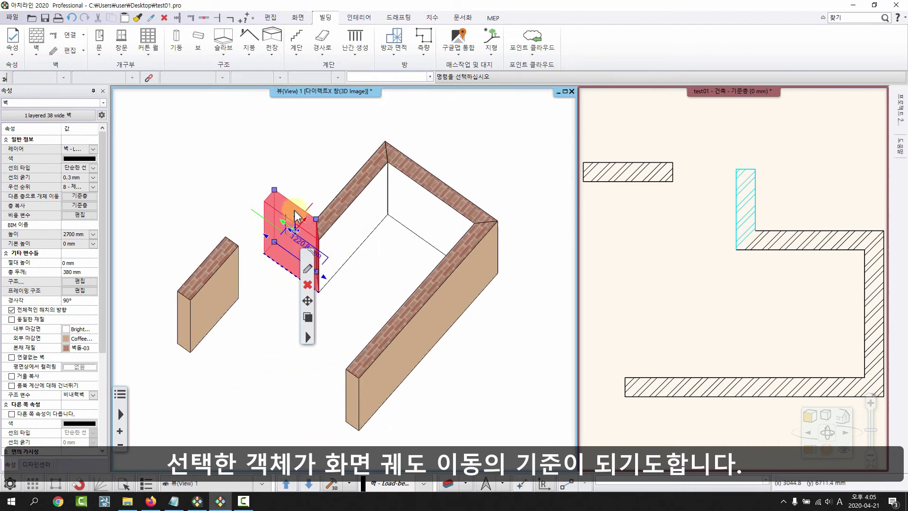
pyautogui.moveTo(392, 243)
pyautogui.keyDown('shift'); pyautogui.mouseDown(button='middle')
pyautogui.moveTo(333, 256)
pyautogui.moveTo(394, 231)
pyautogui.mouseUp(button='middle'); pyautogui.keyUp('shift')
pyautogui.click(414, 296)
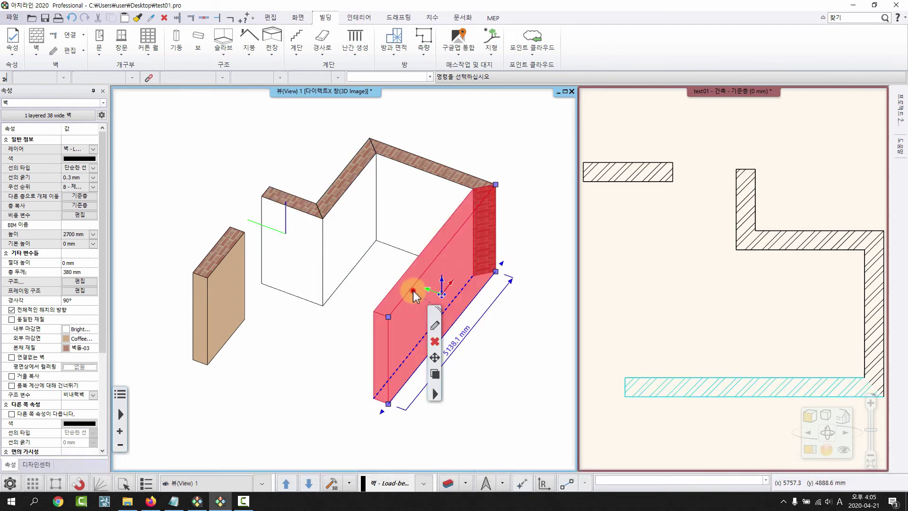
pyautogui.keyDown('shift'); pyautogui.moveTo(438, 289); pyautogui.dragTo(391, 224, button='middle'); pyautogui.keyUp('shift')
pyautogui.click(467, 188)
pyautogui.press('Escape')
pyautogui.scroll(1, 418, 270)
pyautogui.scroll(-2, 407, 276)
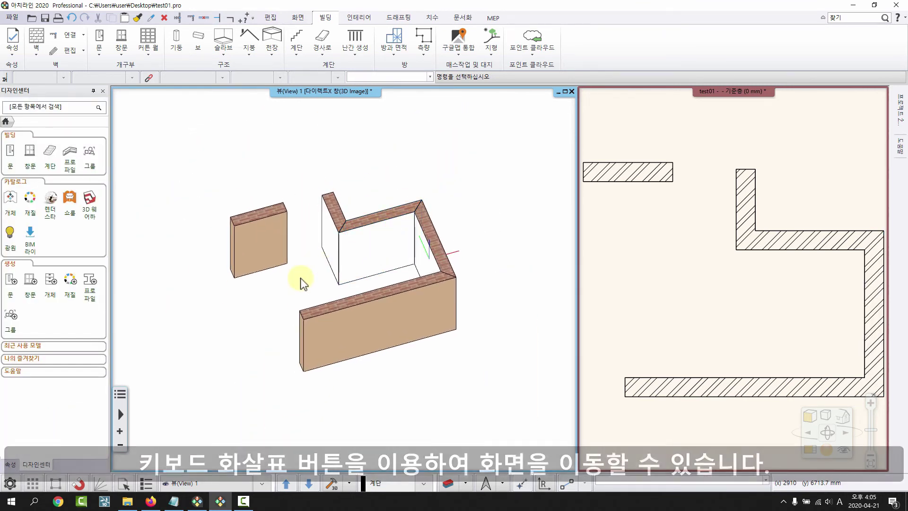
# Rotate the 3D view stepwise to the right through a full turn around the walls.
pyautogui.press('Right')
pyautogui.press('Right')
pyautogui.press('Right')
pyautogui.press('Right')
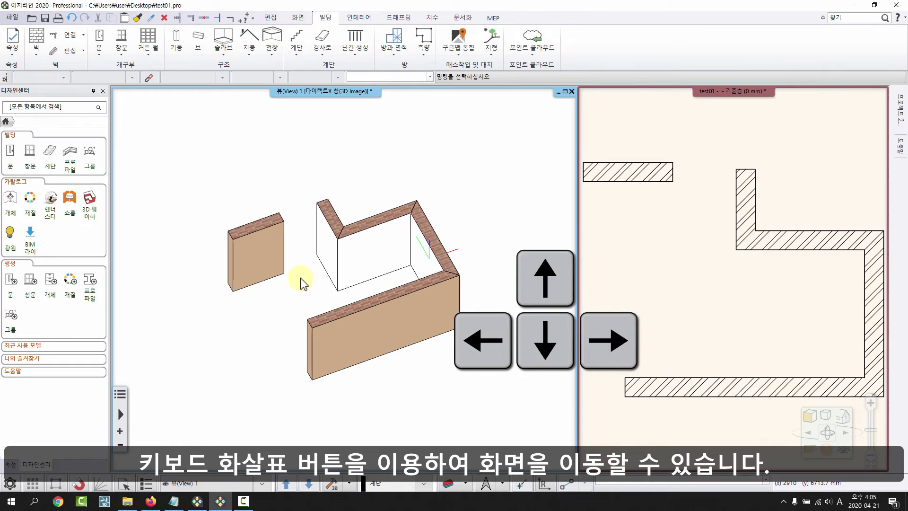
pyautogui.press('Right')
pyautogui.press('Right')
pyautogui.press('Right')
pyautogui.press('Right')
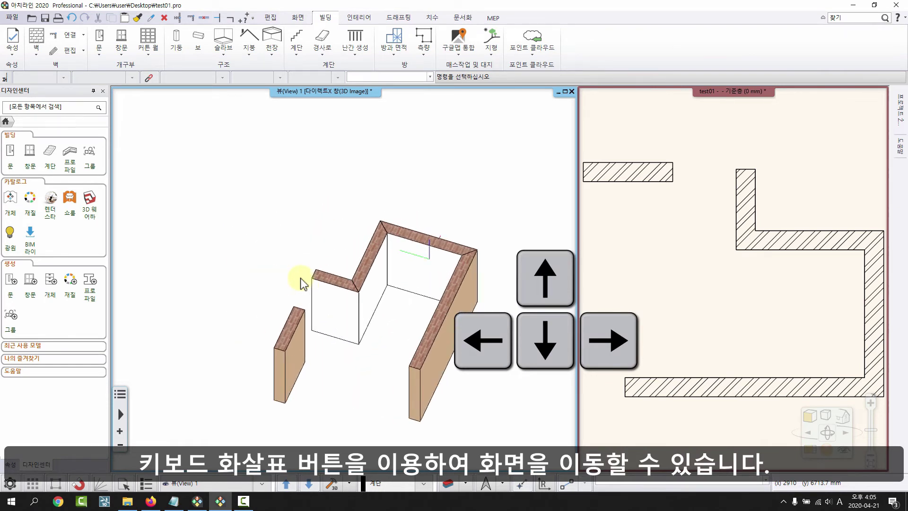
pyautogui.press('Right')
pyautogui.press('Right')
pyautogui.press('Right')
pyautogui.press('Right')
pyautogui.press('Right')
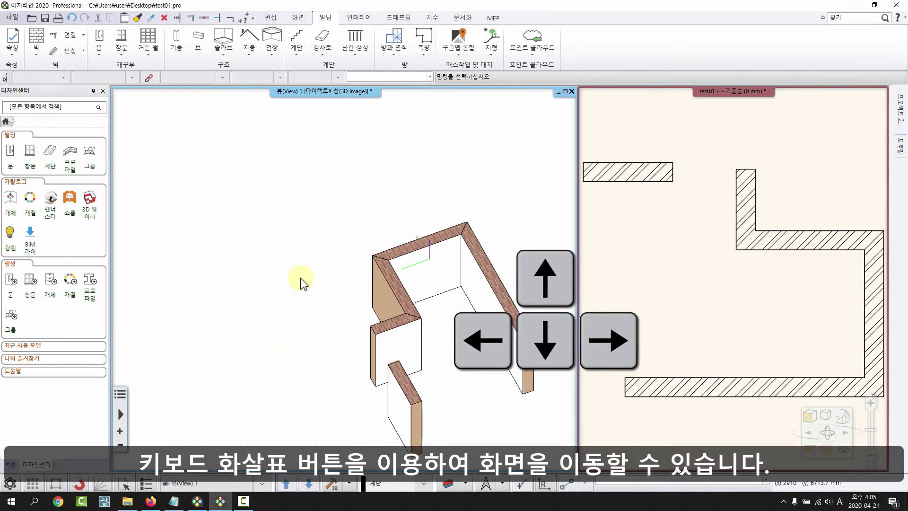
pyautogui.press('Right')
pyautogui.press('Right')
pyautogui.press('Right')
pyautogui.press('Right')
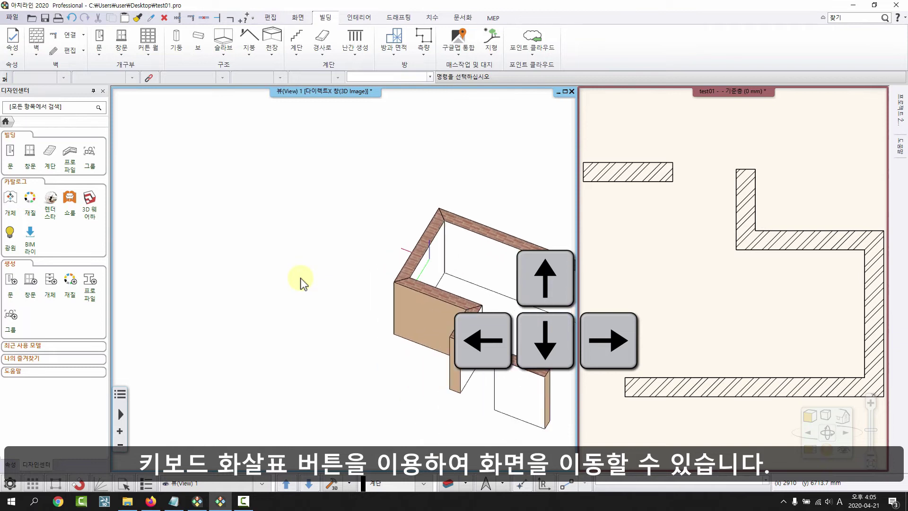
pyautogui.press('Right')
pyautogui.press('Right')
pyautogui.press('Right')
pyautogui.press('Right')
pyautogui.press('Right')
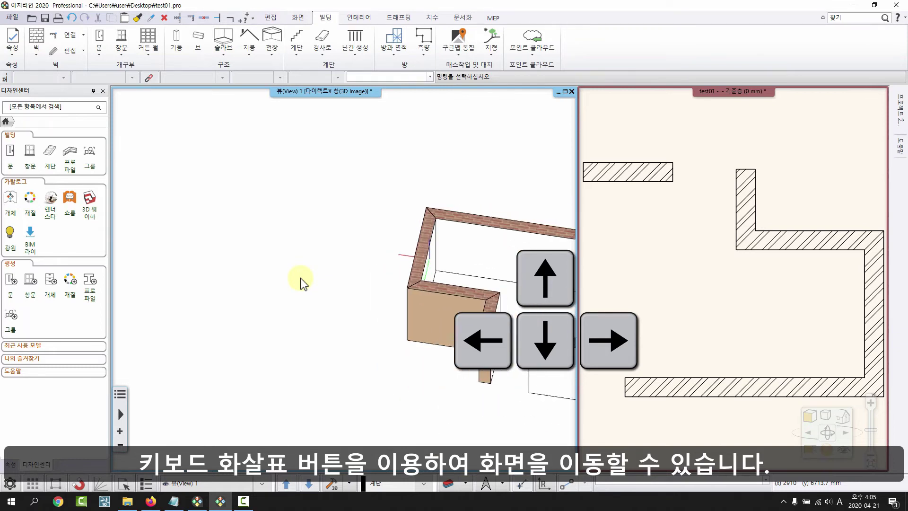
pyautogui.press('Right')
pyautogui.press('Right')
pyautogui.press('Right')
pyautogui.press('Right')
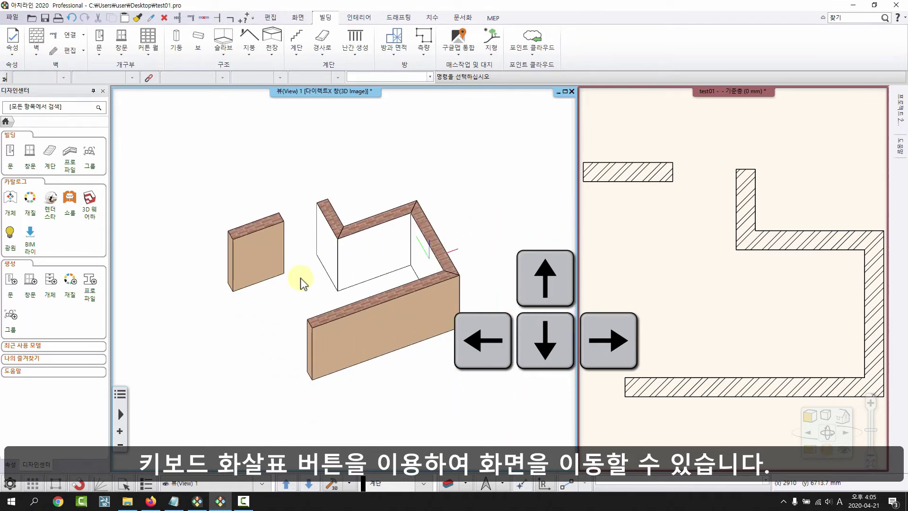
# Tilt the 3D view vertically in steps in both directions to see the walls from above and below.
pyautogui.press('Down')
pyautogui.press('Down')
pyautogui.press('Down')
pyautogui.press('Down')
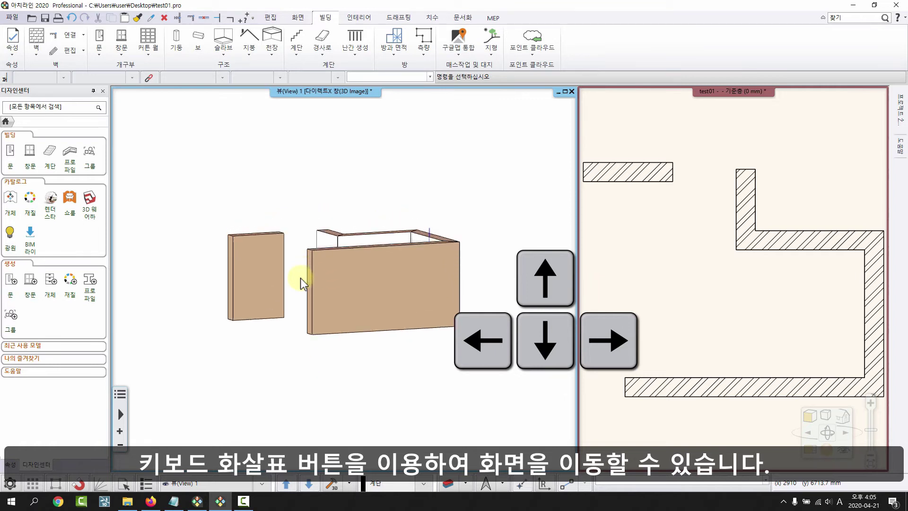
pyautogui.press('Down')
pyautogui.press('Up')
pyautogui.press('Up')
pyautogui.press('Up')
pyautogui.press('Up')
pyautogui.press('Up')
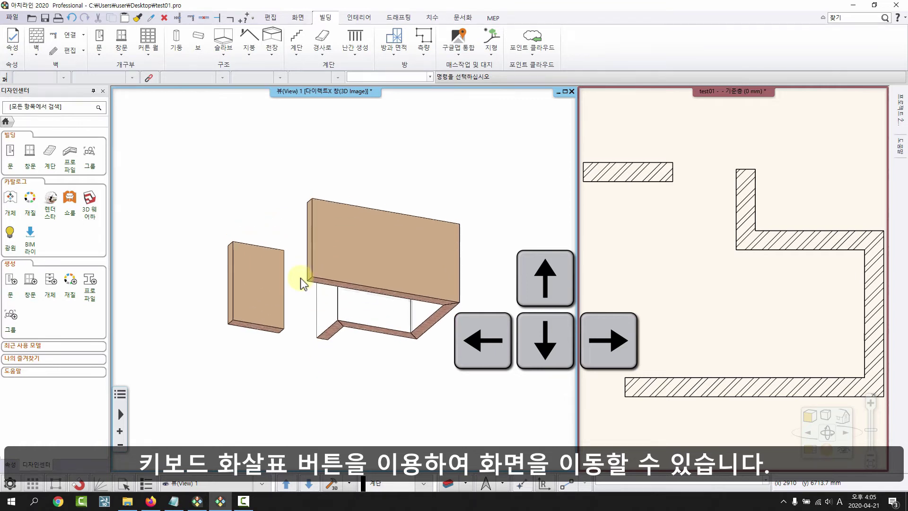
pyautogui.press('Up')
pyautogui.press('Up')
pyautogui.press('Up')
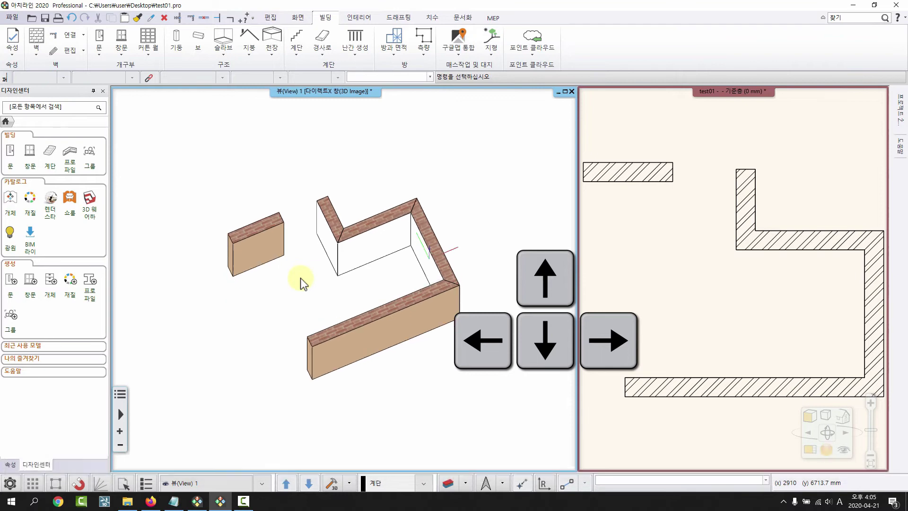
pyautogui.press('Down')
pyautogui.press('Down')
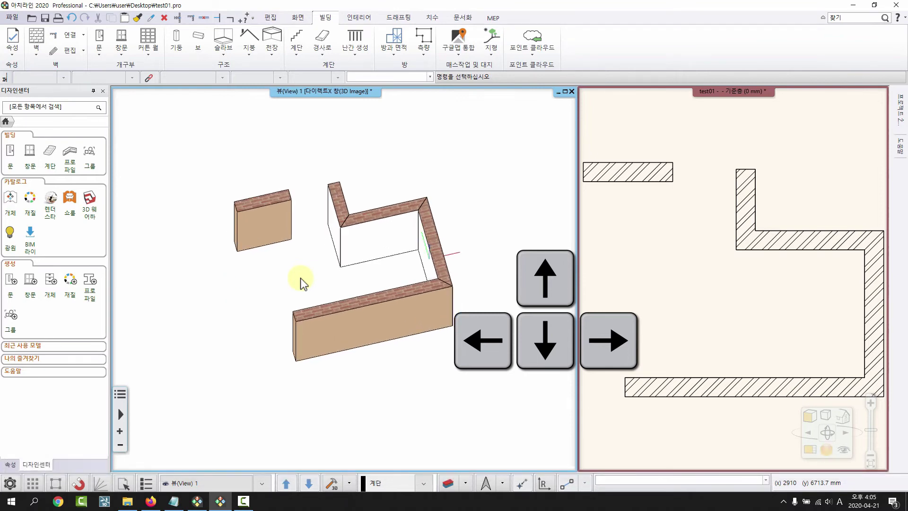
# Rotate the 3D view stepwise to the left around the walls.
pyautogui.press('Left')
pyautogui.press('Left')
pyautogui.press('Left')
pyautogui.press('Left')
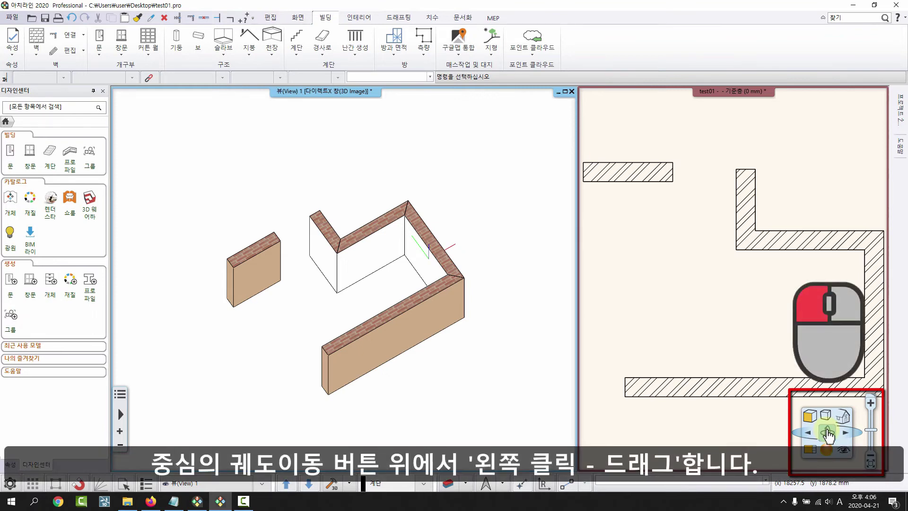
# Orbit the 3D view with the navigation bar, first freely and then to the right in small steps.
pyautogui.moveTo(829, 433)
pyautogui.mouseDown()
pyautogui.moveTo(826, 411)
pyautogui.moveTo(845, 437)
pyautogui.mouseUp()
pyautogui.click(847, 434)
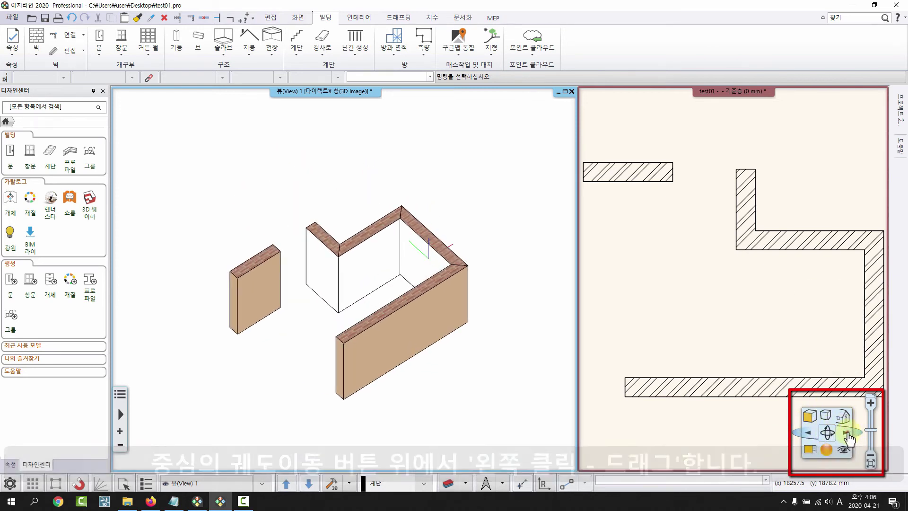
pyautogui.click(847, 433)
pyautogui.click(847, 433)
pyautogui.click(847, 433)
pyautogui.click(847, 433)
pyautogui.click(847, 433)
pyautogui.click(847, 433)
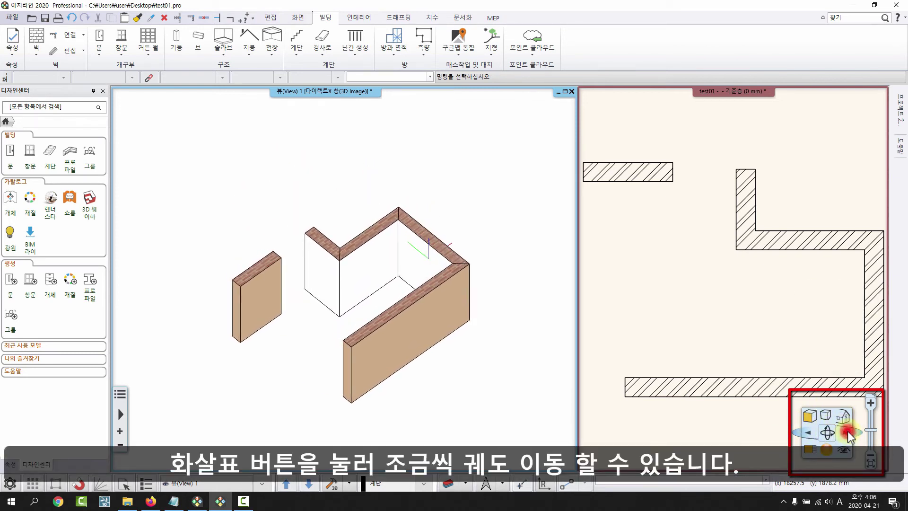
# Orbit the 3D view around the walls in small increments with the navigation bar, alternating between right and left.
pyautogui.click(848, 433)
pyautogui.click(848, 434)
pyautogui.click(847, 433)
pyautogui.click(847, 433)
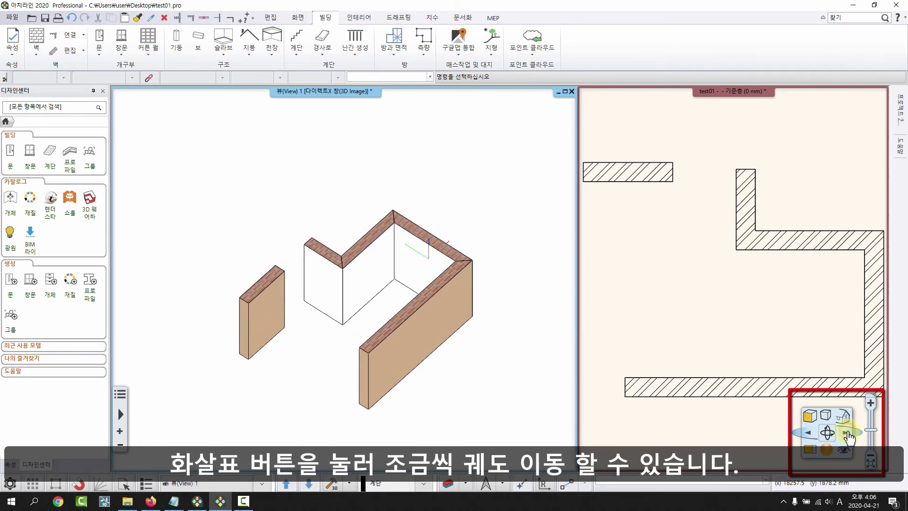
pyautogui.click(848, 435)
pyautogui.click(810, 434)
pyautogui.click(811, 434)
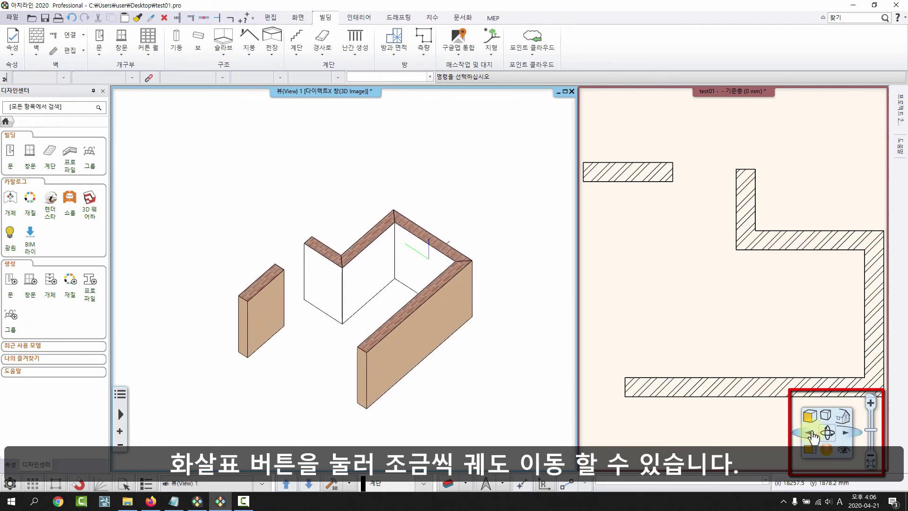
pyautogui.click(810, 434)
pyautogui.click(847, 433)
pyautogui.click(847, 433)
pyautogui.click(847, 433)
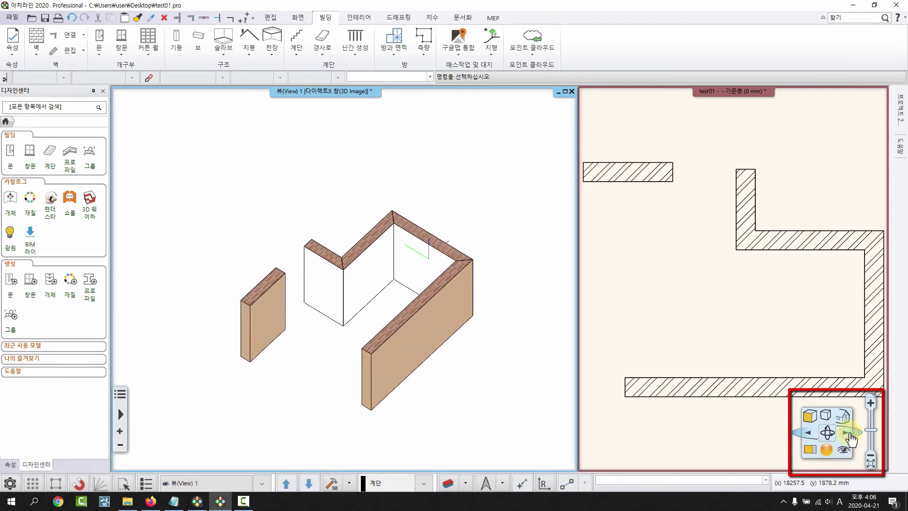
pyautogui.click(848, 433)
# Rotate the 3D view stepwise to the right with the keyboard and tilt it upward in steps.
pyautogui.click(406, 282)
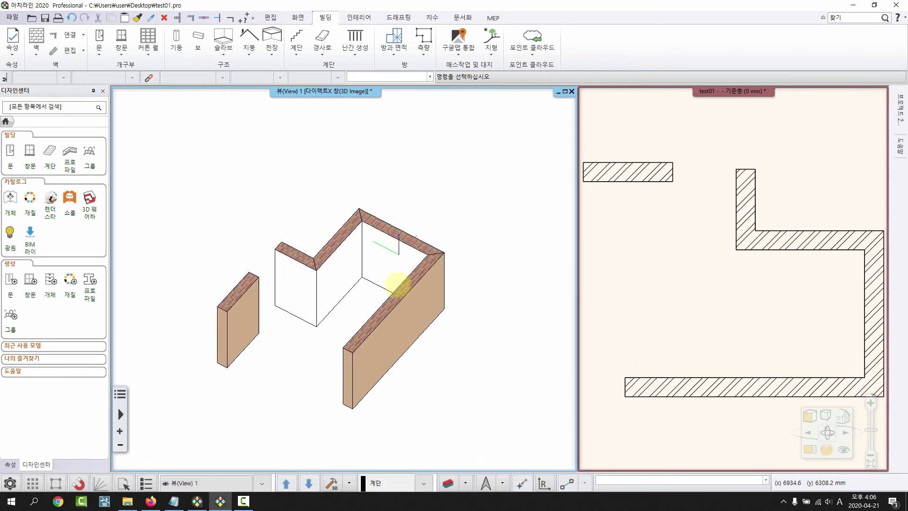
pyautogui.press('Right')
pyautogui.press('Right')
pyautogui.press('Right')
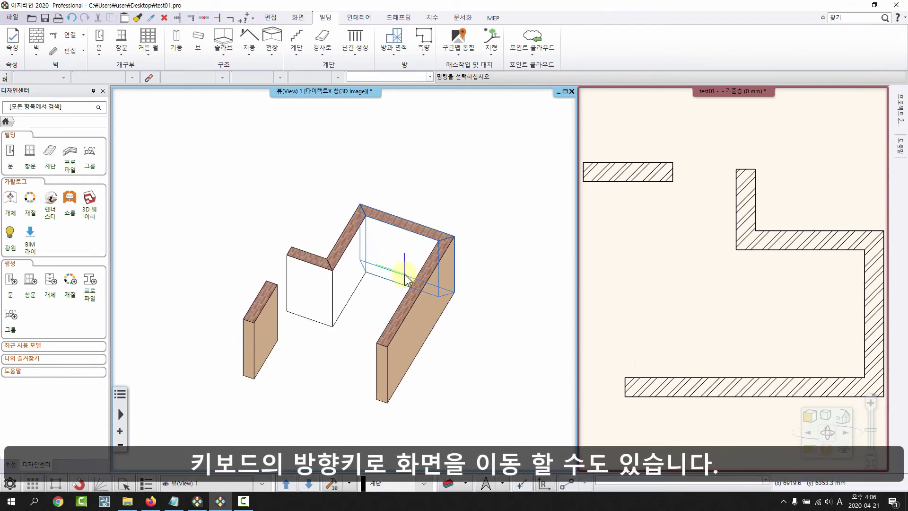
pyautogui.press('Right')
pyautogui.press('Right')
pyautogui.press('Right')
pyautogui.press('Right')
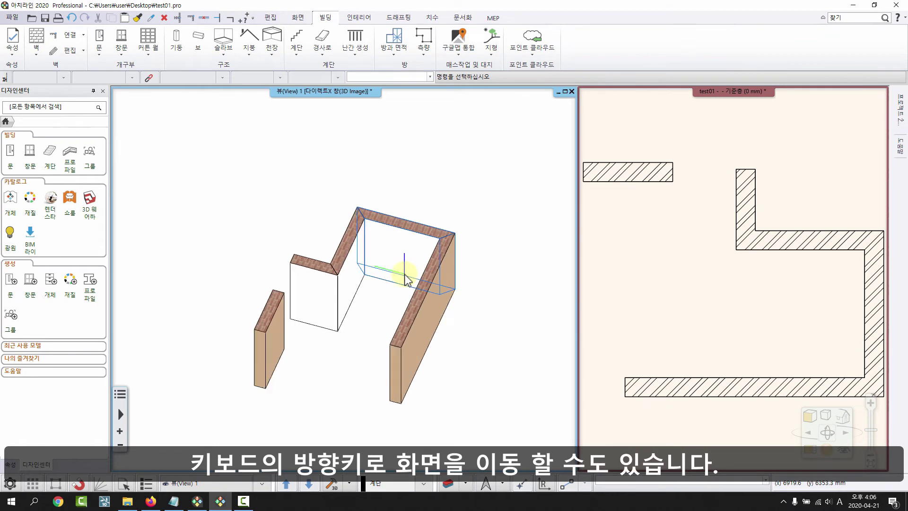
pyautogui.press('Up')
pyautogui.press('Up')
pyautogui.press('Up')
pyautogui.press('Up')
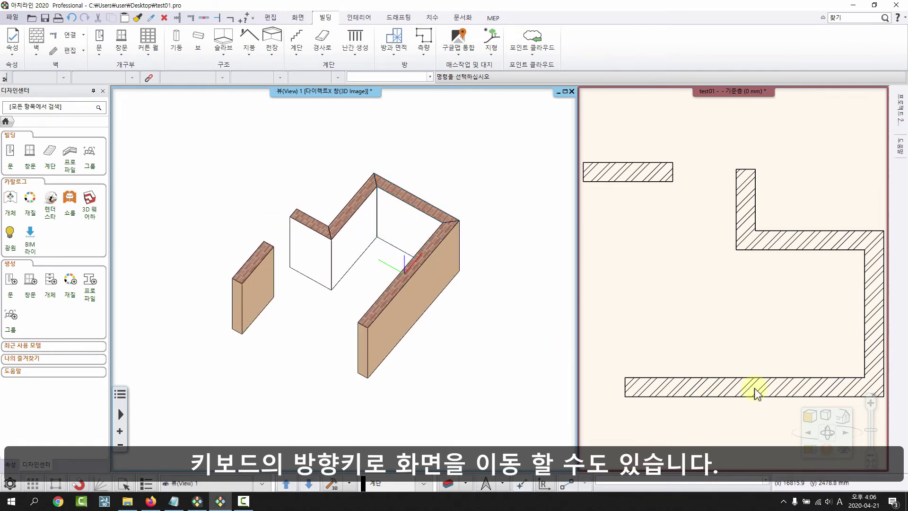
# Orbit the 3D view slightly in both directions with the navigation bar and pan the walls within the window.
pyautogui.click(805, 433)
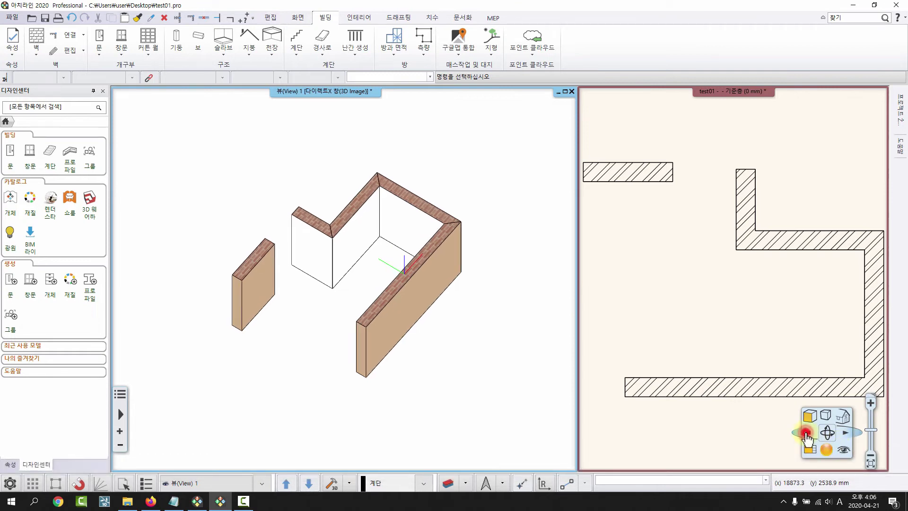
pyautogui.click(849, 435)
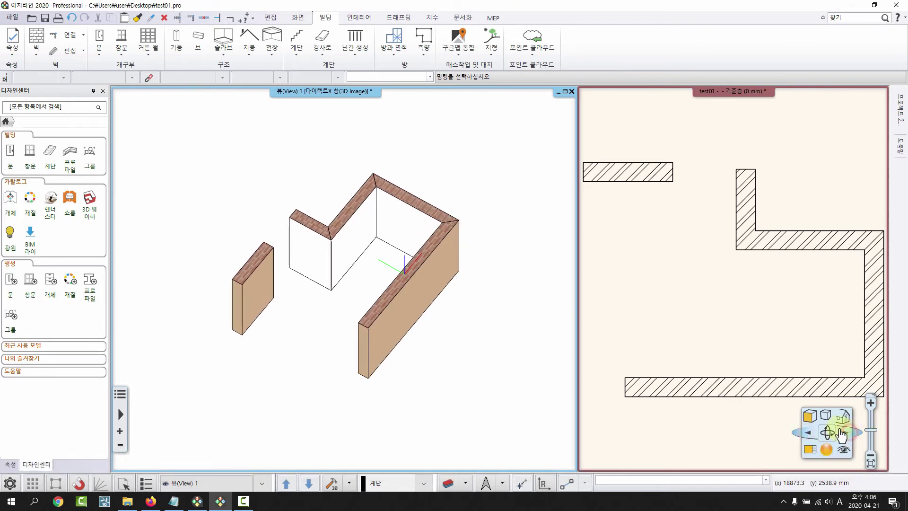
pyautogui.click(807, 432)
pyautogui.moveTo(352, 207); pyautogui.dragTo(374, 244, button='middle')
pyautogui.moveTo(365, 278); pyautogui.dragTo(356, 267, button='middle')
# Activate the 2D plan window and move its view stepwise down and back up with the keyboard.
pyautogui.moveTo(707, 275); pyautogui.dragTo(706, 274, button='middle')
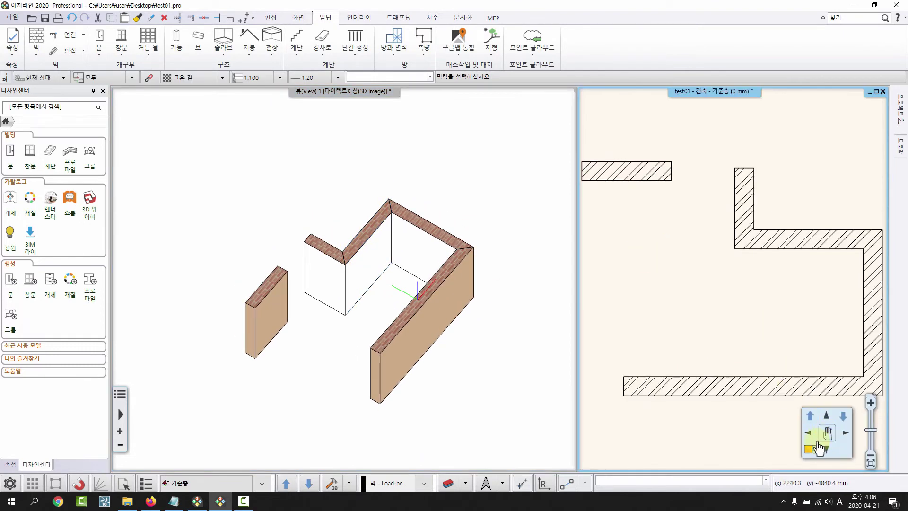
pyautogui.scroll(-1, 700, 307)
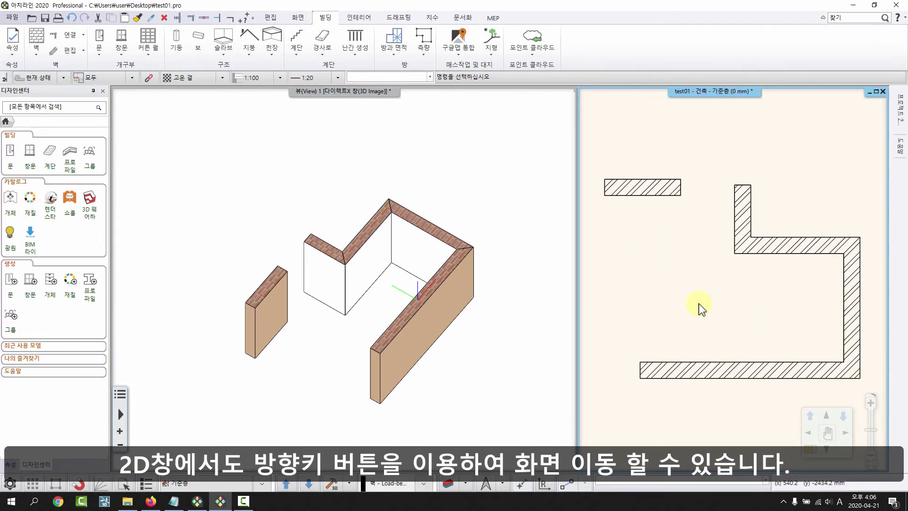
pyautogui.press('Down')
pyautogui.press('Down')
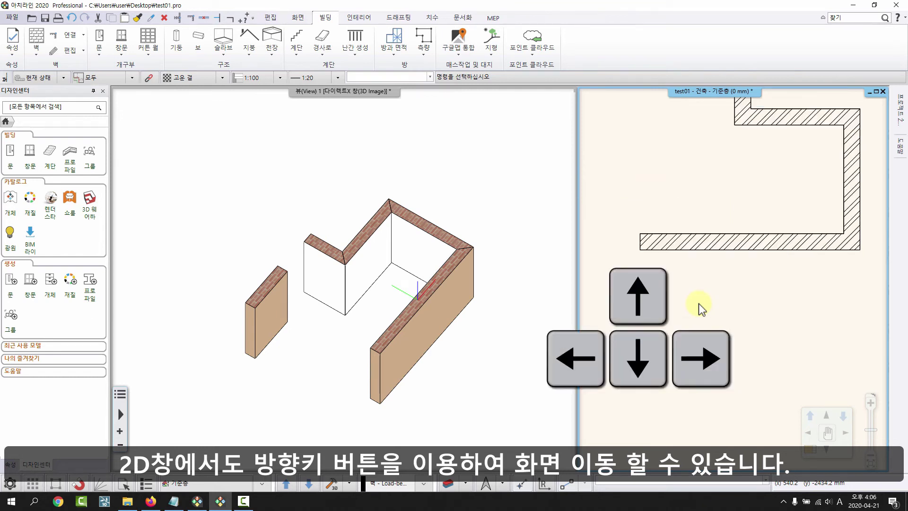
pyautogui.press('Up')
pyautogui.press('Up')
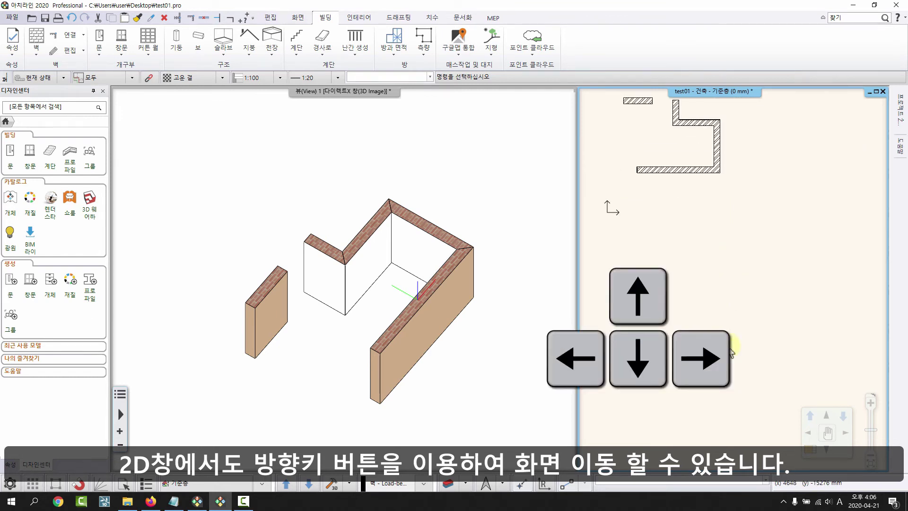
# Zoom in on the walls in the 2D plan and move its view stepwise to the left and right.
pyautogui.scroll(3, 711, 293)
pyautogui.press('Left')
pyautogui.press('Left')
pyautogui.press('Left')
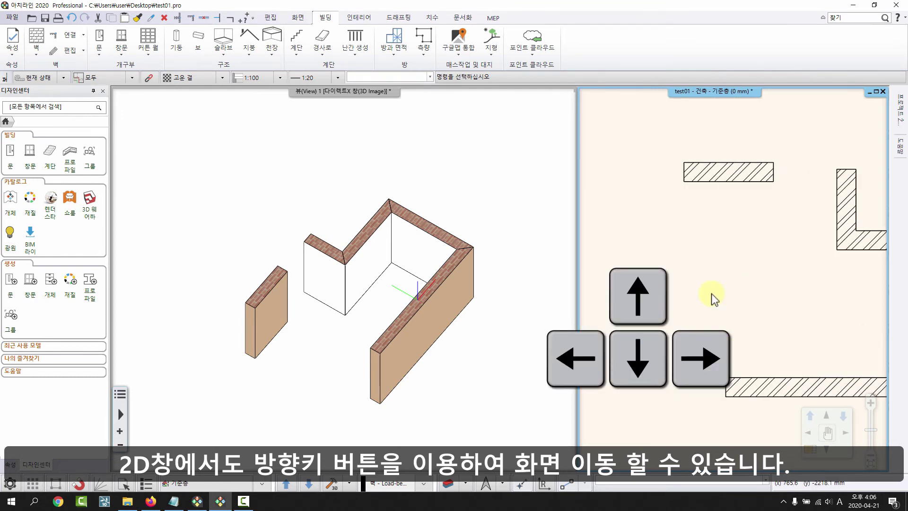
pyautogui.press('Right')
pyautogui.press('Right')
# Move the 2D view away from the walls and fit all objects back into the plan window.
pyautogui.press('Down')
pyautogui.press('Down')
pyautogui.press('Down')
pyautogui.press('Down')
pyautogui.press('Down')
pyautogui.press('Down')
pyautogui.press('Down')
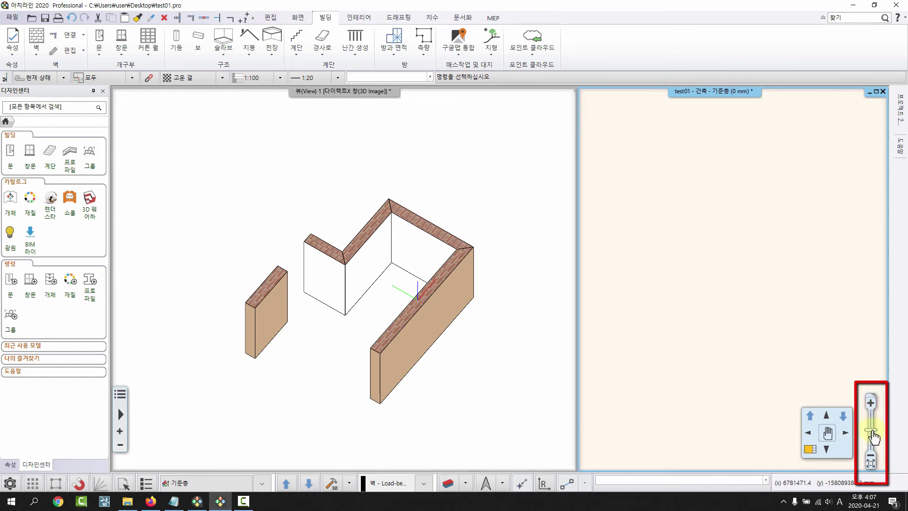
pyautogui.moveTo(873, 422)
pyautogui.mouseDown()
pyautogui.moveTo(872, 430)
pyautogui.moveTo(872, 411)
pyautogui.moveTo(874, 439)
pyautogui.mouseUp()
pyautogui.click(871, 465)
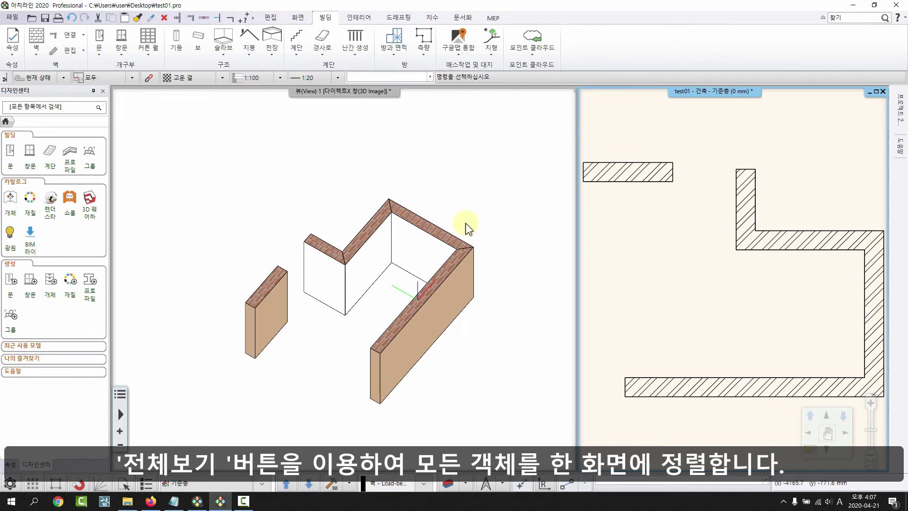
# Pan the walls out of the 3D view and fit all objects back into the 3D window.
pyautogui.moveTo(466, 224); pyautogui.dragTo(469, 215, button='middle')
pyautogui.moveTo(420, 243); pyautogui.dragTo(479, 232, button='middle')
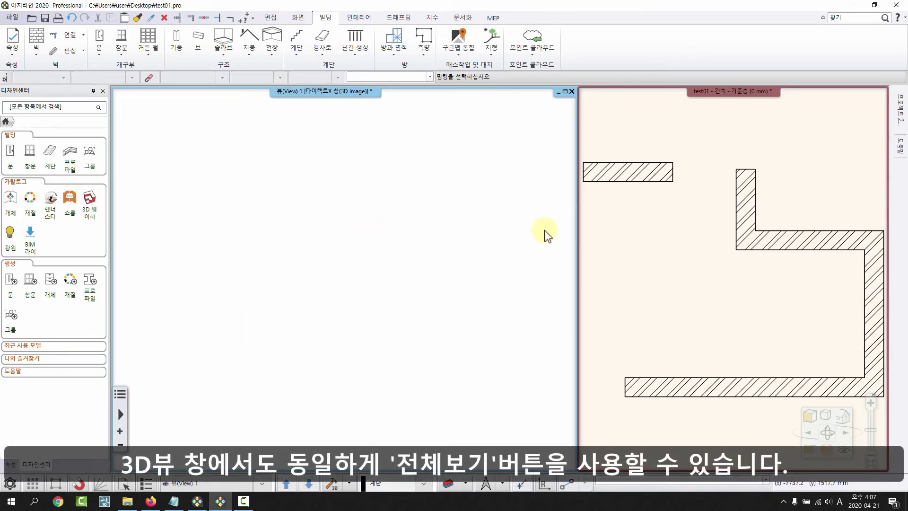
pyautogui.click(871, 463)
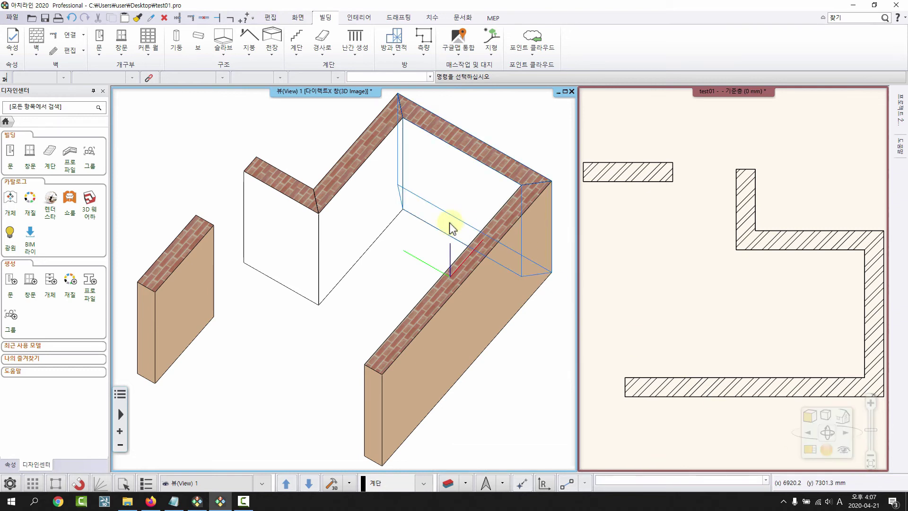
# Examine the 3D view window's options for the axonometric projection command and close them without choosing anything.
pyautogui.moveTo(380, 240)
pyautogui.mouseDown(button='middle')
pyautogui.moveTo(393, 231)
pyautogui.moveTo(370, 241)
pyautogui.mouseUp(button='middle')
pyautogui.scroll(-1, 370, 242)
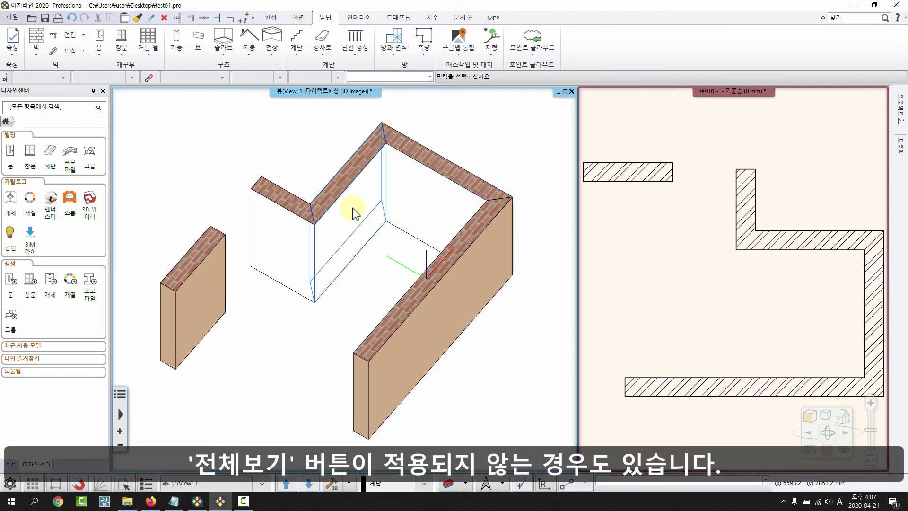
pyautogui.rightClick(330, 91)
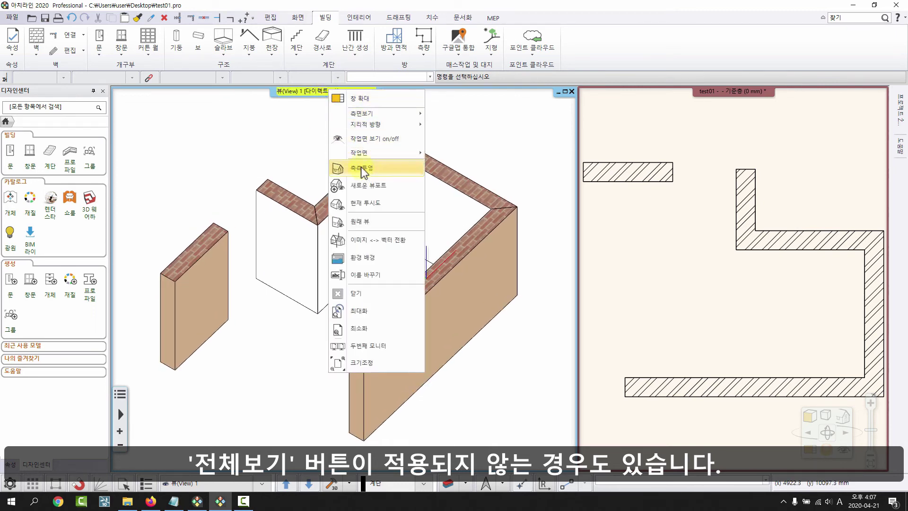
pyautogui.click(288, 154)
pyautogui.moveTo(367, 283)
pyautogui.mouseDown(button='middle')
pyautogui.moveTo(377, 274)
pyautogui.moveTo(383, 282)
pyautogui.mouseUp(button='middle')
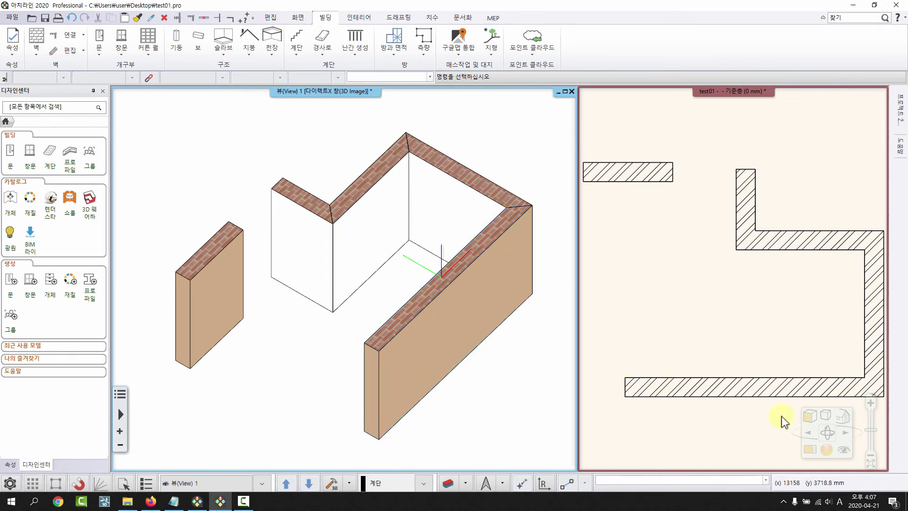
# Open the perspective settings for the 3D view, move the camera point closer to the walls and extend the target point.
pyautogui.click(844, 451)
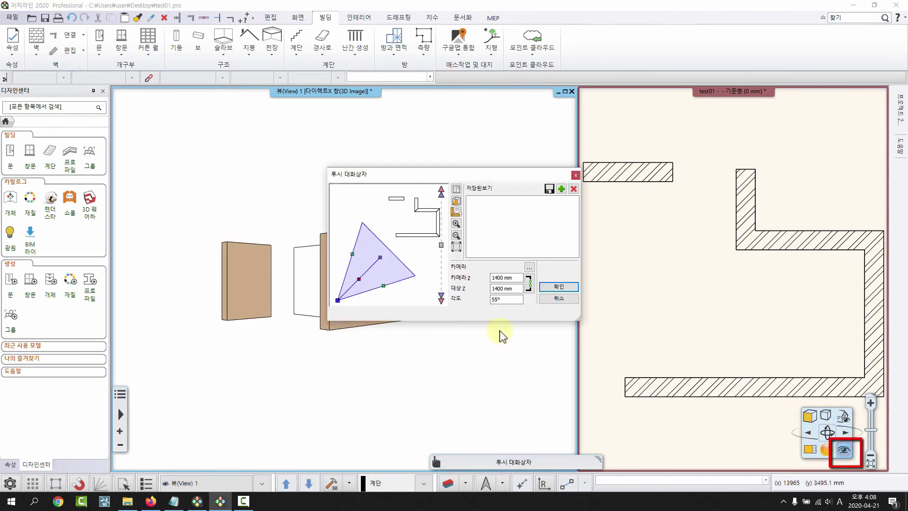
pyautogui.moveTo(396, 175); pyautogui.dragTo(597, 63)
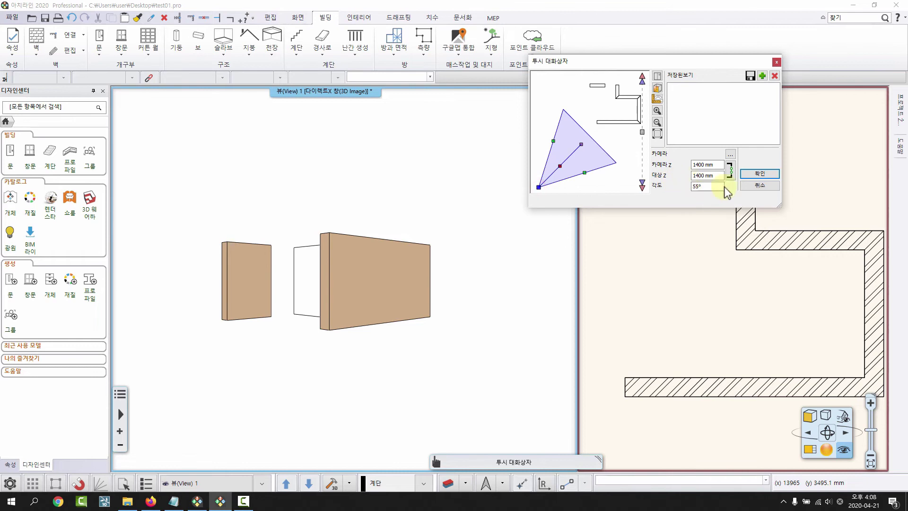
pyautogui.click(708, 186)
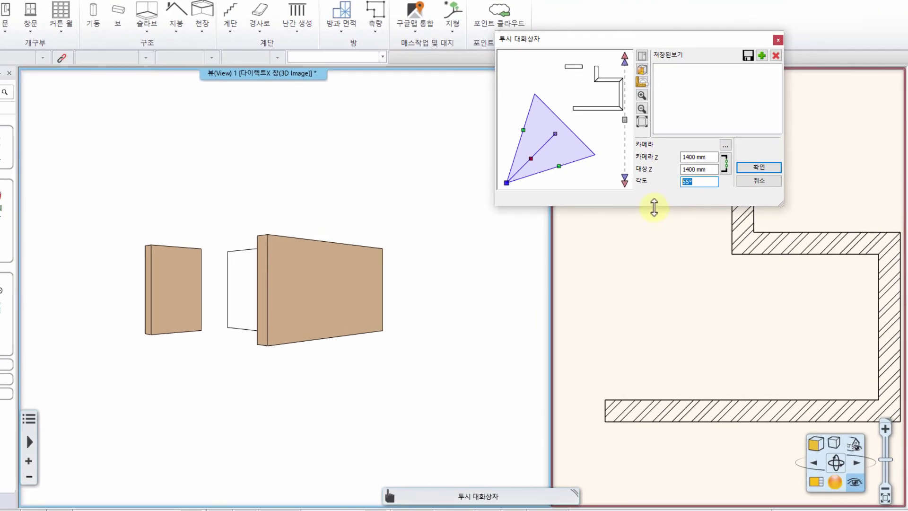
pyautogui.moveTo(506, 183); pyautogui.dragTo(525, 180)
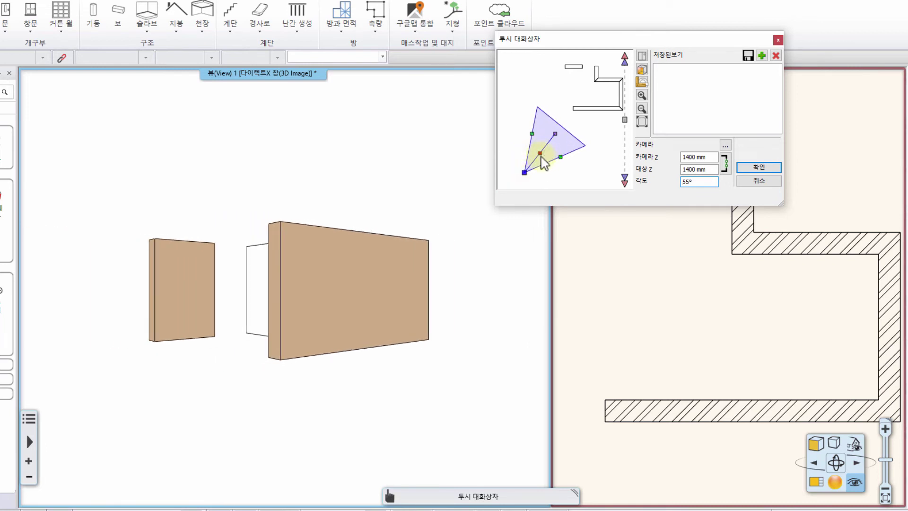
pyautogui.moveTo(525, 175); pyautogui.dragTo(524, 174)
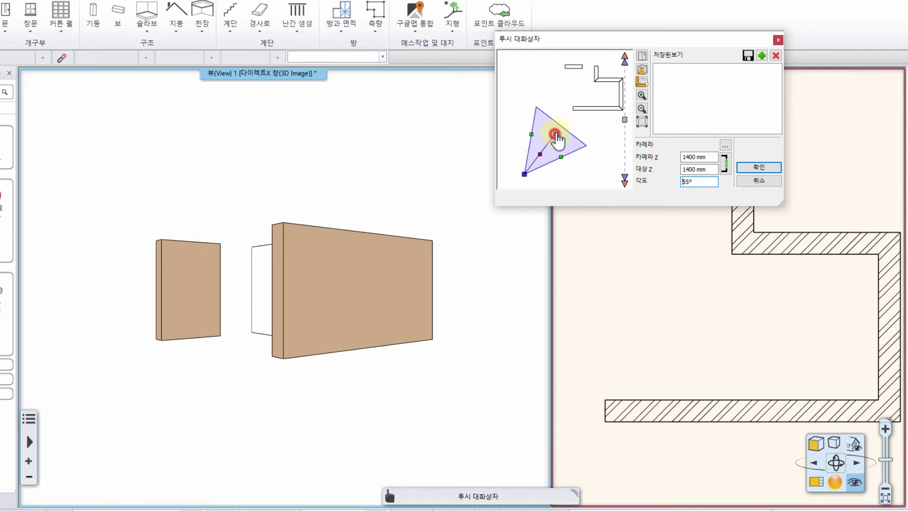
pyautogui.moveTo(556, 136)
pyautogui.mouseDown()
pyautogui.moveTo(588, 134)
pyautogui.moveTo(586, 94)
pyautogui.moveTo(568, 126)
pyautogui.mouseUp()
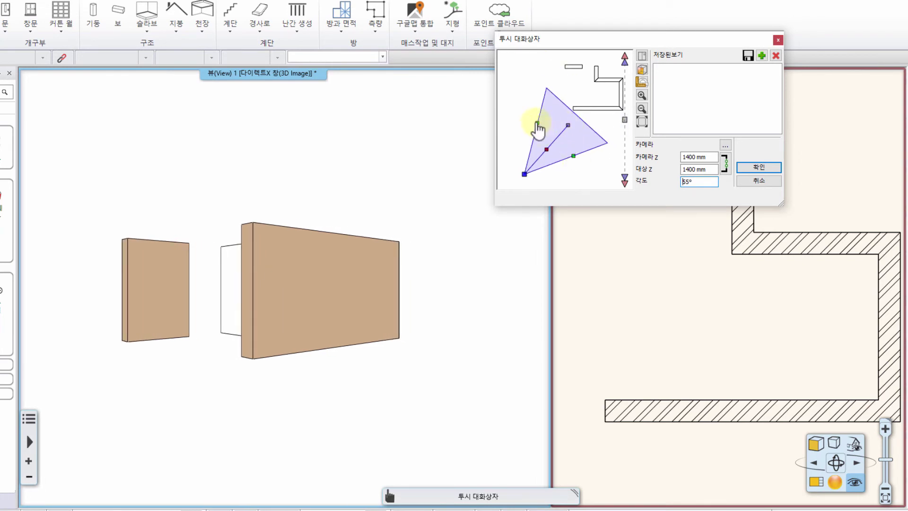
# Narrow the camera's viewing angle in the preview and set the angle back to 55°.
pyautogui.moveTo(538, 124)
pyautogui.mouseDown()
pyautogui.moveTo(531, 134)
pyautogui.moveTo(537, 127)
pyautogui.mouseUp()
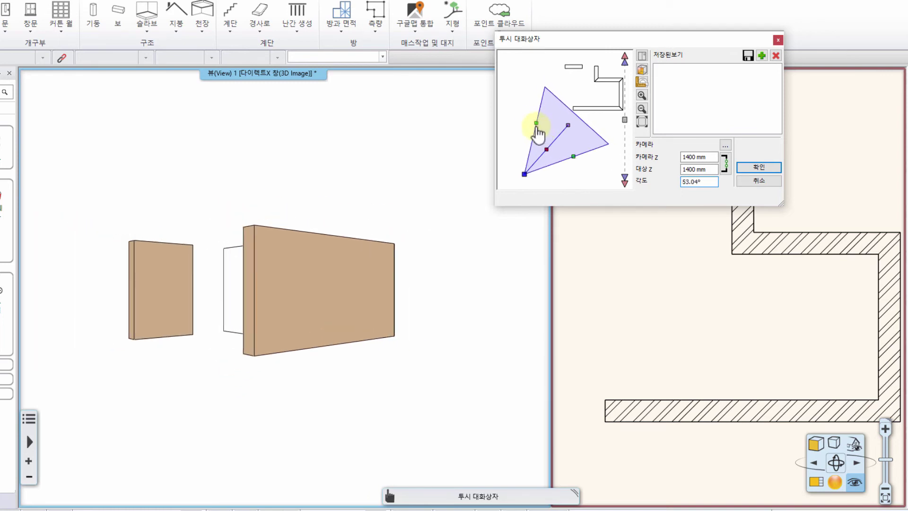
pyautogui.moveTo(706, 181); pyautogui.dragTo(684, 179)
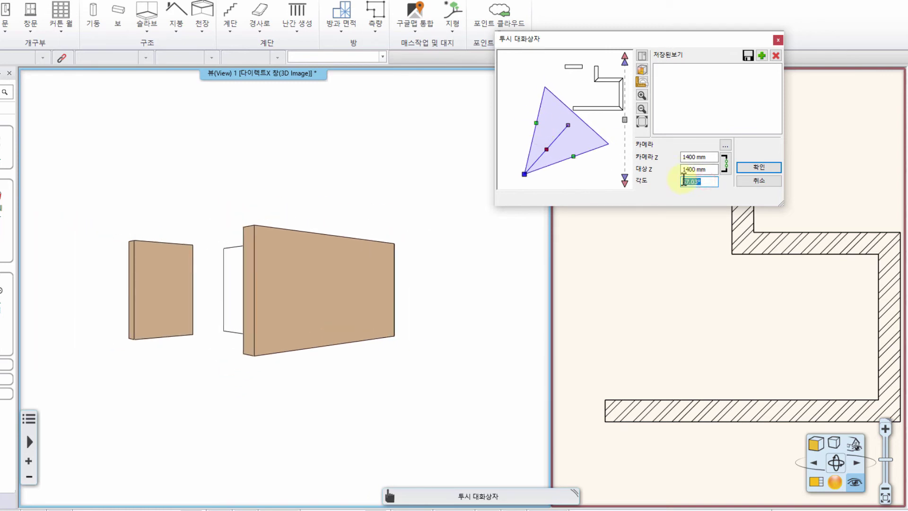
pyautogui.write('55')
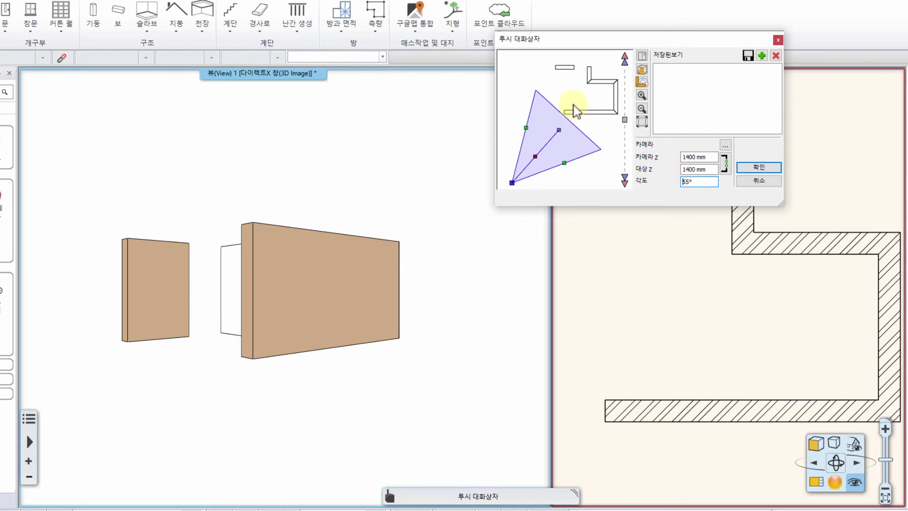
# Move the camera and its target together toward the walls in the perspective preview.
pyautogui.moveTo(552, 92); pyautogui.dragTo(550, 95)
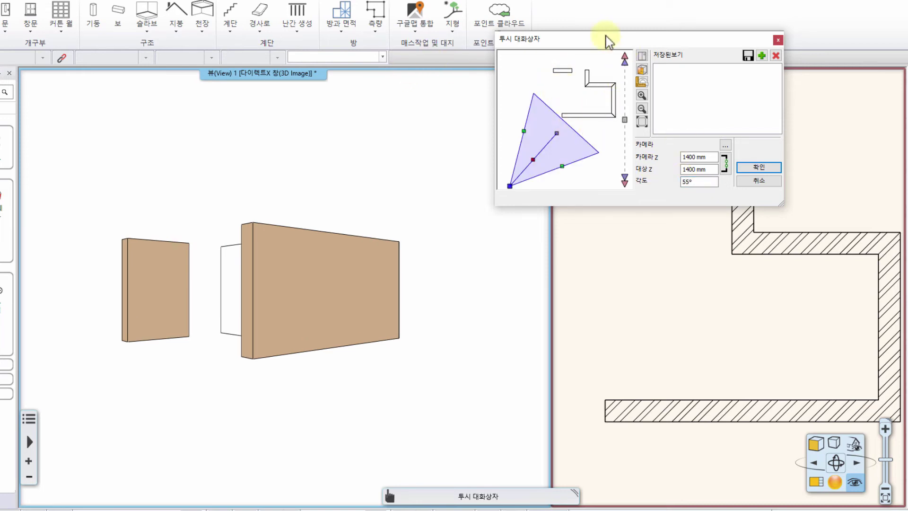
pyautogui.moveTo(535, 165); pyautogui.dragTo(564, 140)
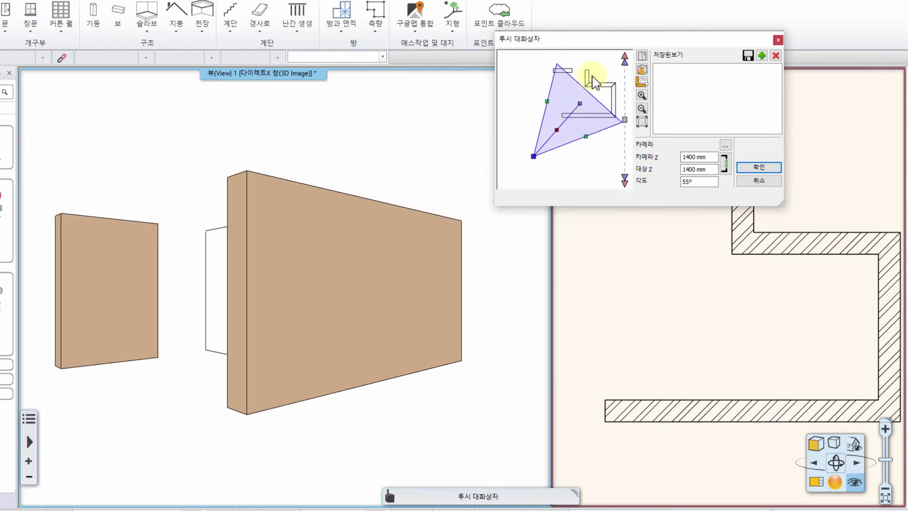
pyautogui.moveTo(586, 67); pyautogui.dragTo(590, 107)
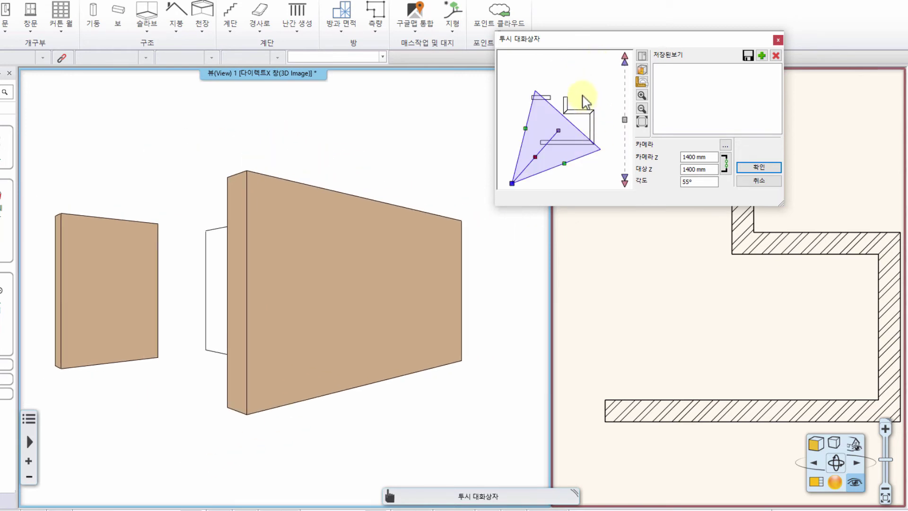
# Show the camera preview in the perspective dialog from the front and from the right side, and return it to the plan view.
pyautogui.click(642, 56)
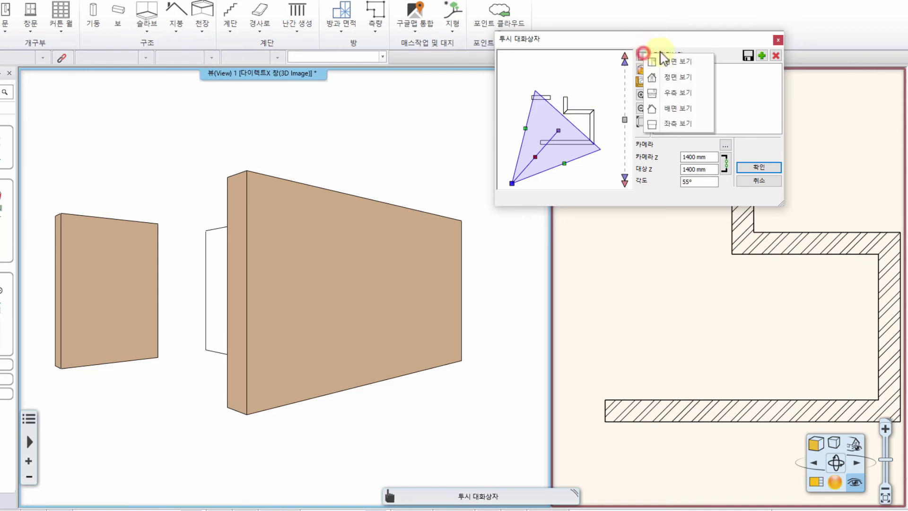
pyautogui.click(645, 82)
pyautogui.click(638, 69)
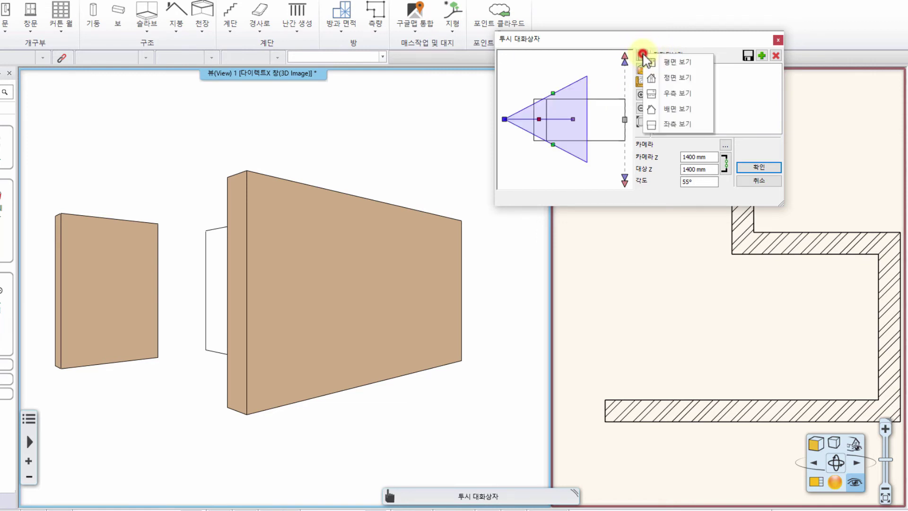
pyautogui.click(659, 90)
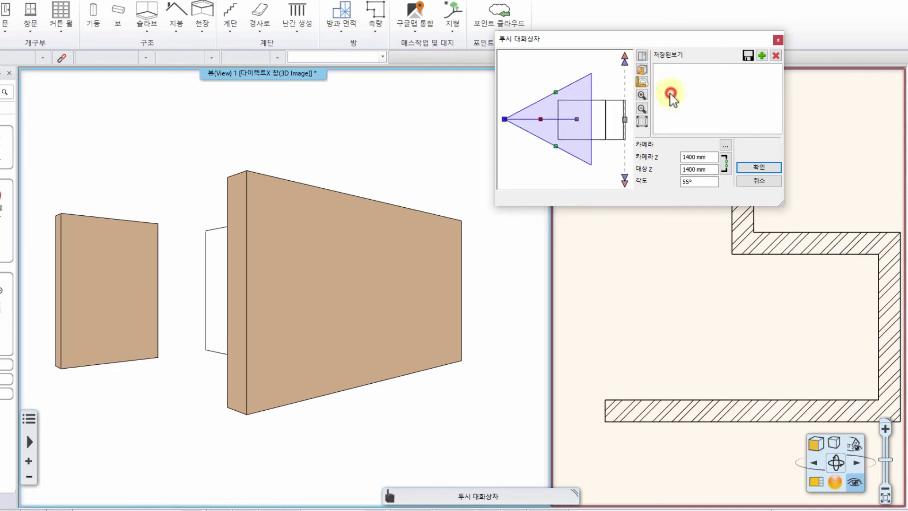
pyautogui.click(642, 56)
pyautogui.click(655, 62)
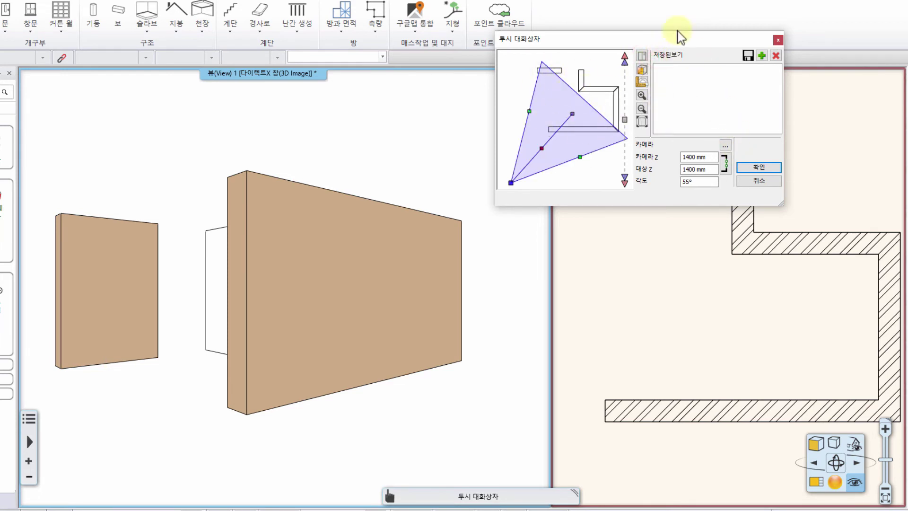
# Accept the perspective camera settings, and orbit and pan the resulting 3D view until the walls are out of sight.
pyautogui.moveTo(677, 34); pyautogui.dragTo(667, 35)
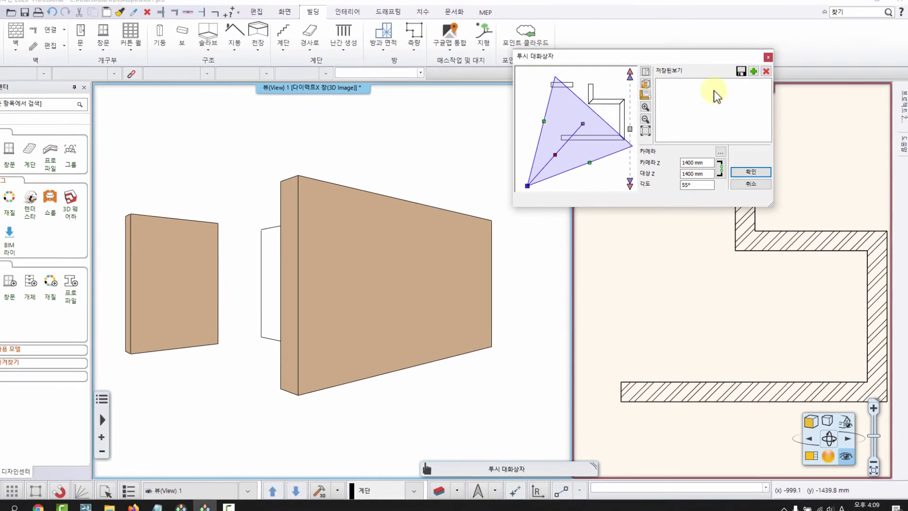
pyautogui.click(751, 173)
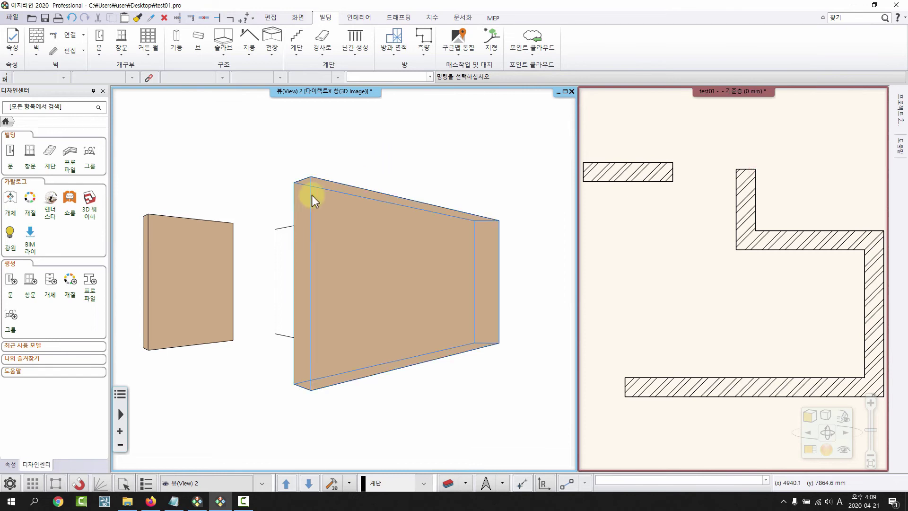
pyautogui.moveTo(311, 194); pyautogui.dragTo(430, 237, button='middle')
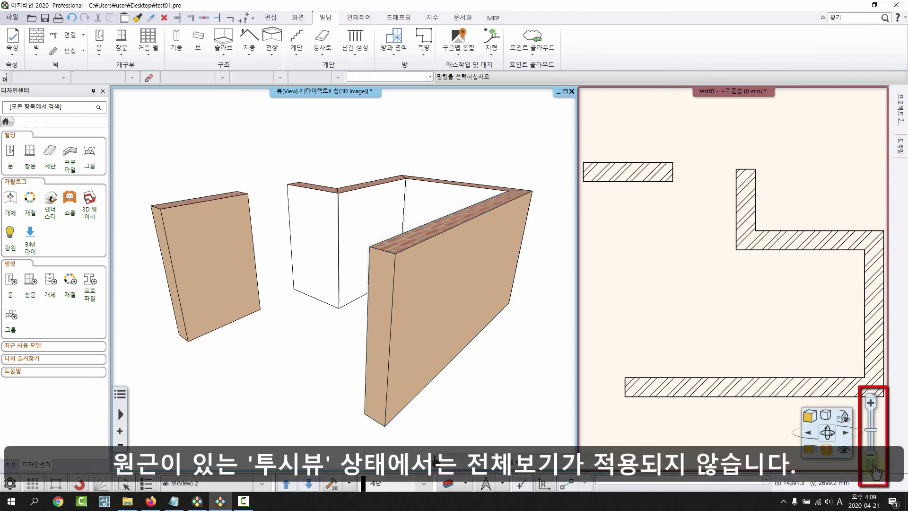
pyautogui.moveTo(407, 208); pyautogui.dragTo(662, 208, button='middle')
pyautogui.moveTo(364, 266); pyautogui.dragTo(563, 268, button='middle')
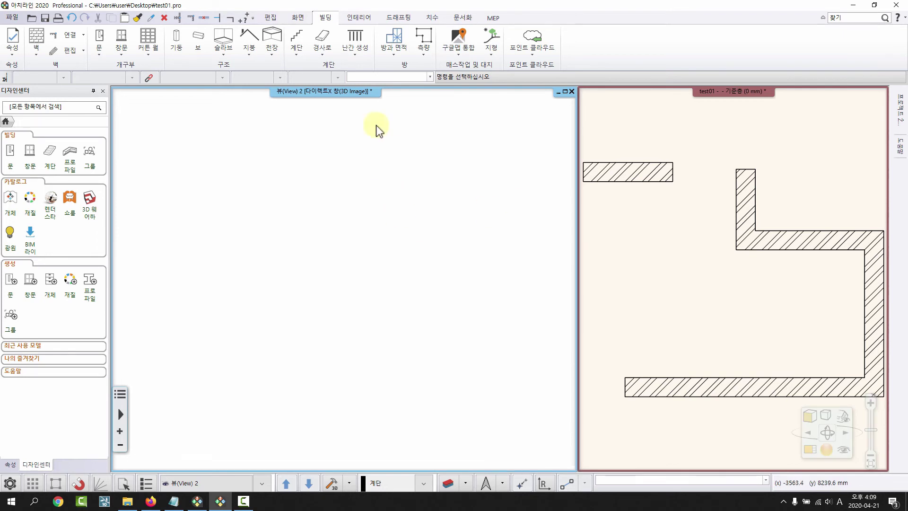
# Switch the 3D view to axonometric projection and fit all the walls in the window.
pyautogui.rightClick(325, 93)
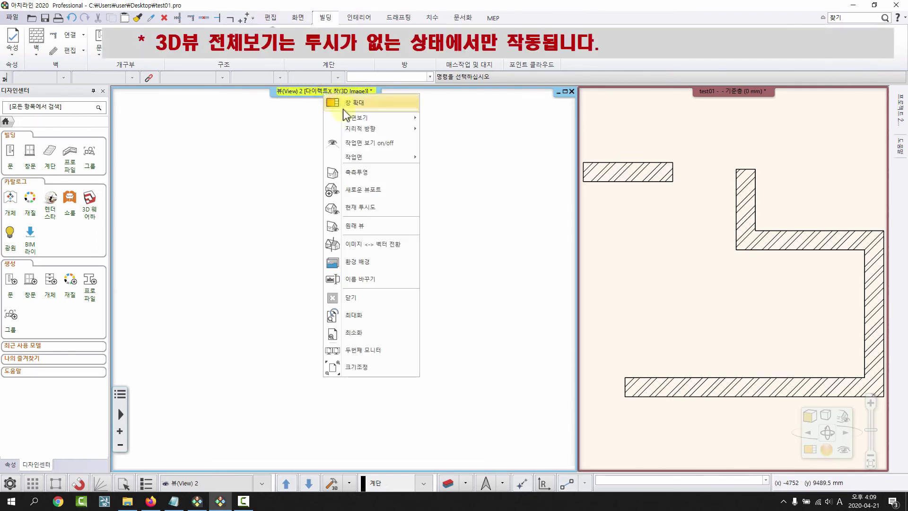
pyautogui.click(369, 173)
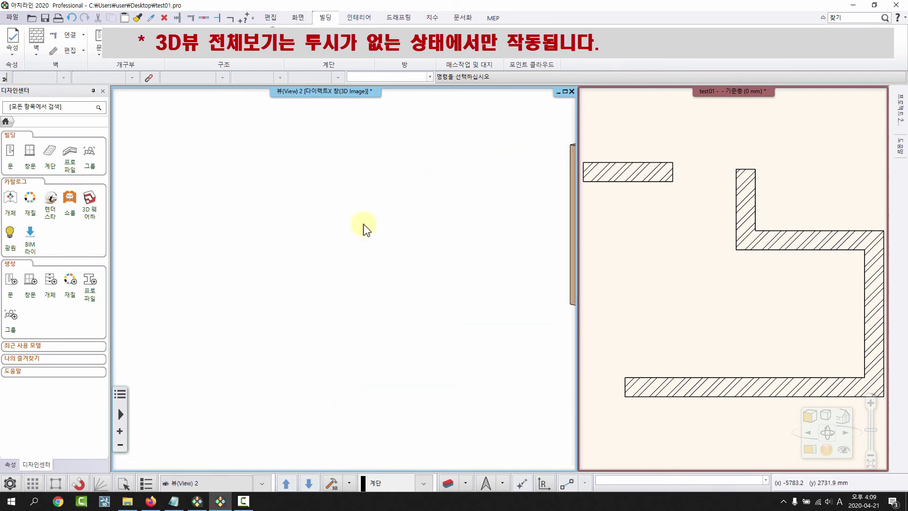
pyautogui.click(871, 462)
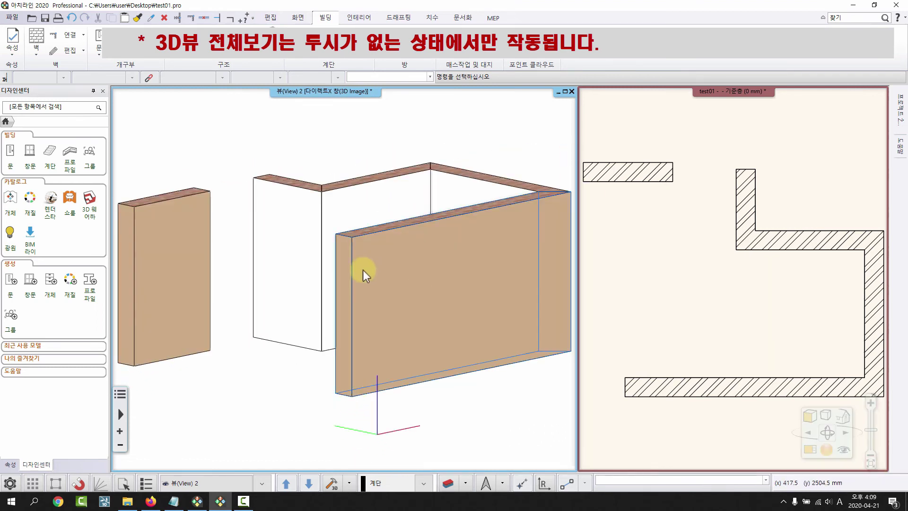
pyautogui.moveTo(293, 288); pyautogui.dragTo(756, 265, button='middle')
pyautogui.click(873, 464)
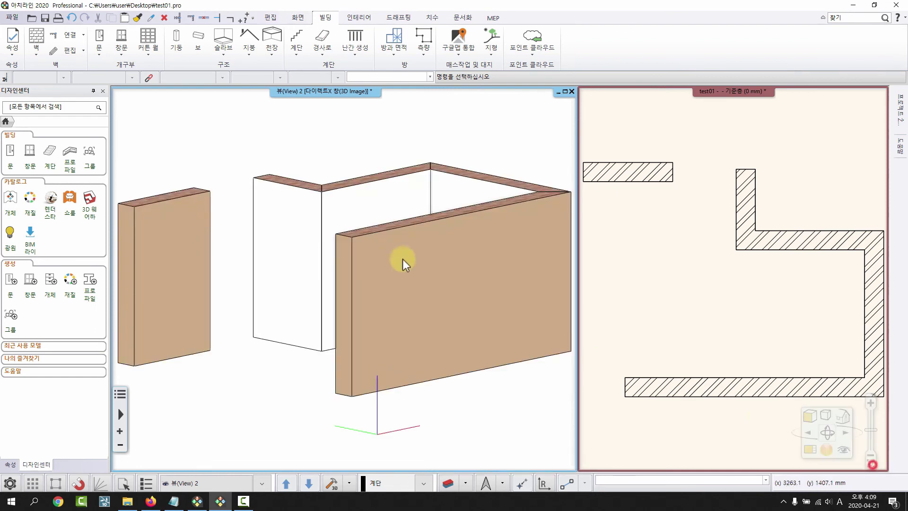
# Orbit the 3D view around the short inner wall and around the long front wall, selecting each wall as the pivot.
pyautogui.click(409, 204)
pyautogui.keyDown('shift'); pyautogui.moveTo(409, 205); pyautogui.dragTo(341, 266, button='middle'); pyautogui.keyUp('shift')
pyautogui.click(343, 268)
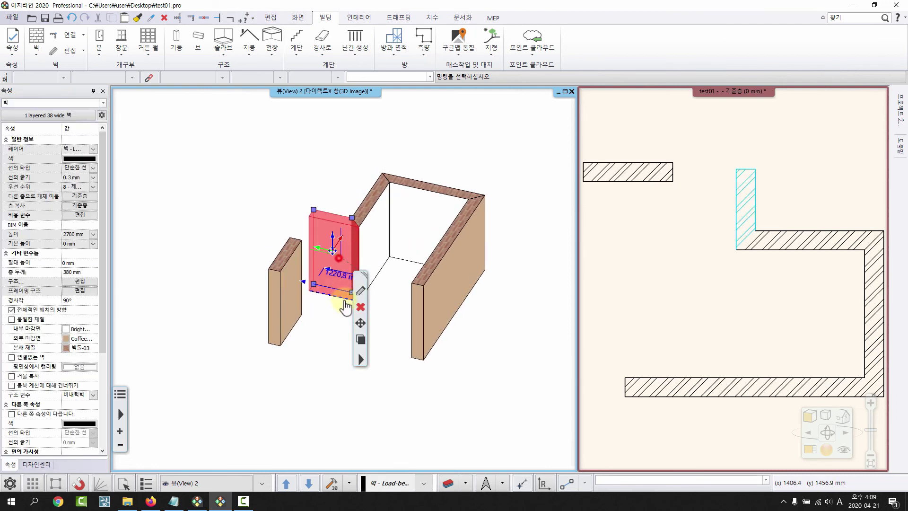
pyautogui.click(351, 209)
pyautogui.moveTo(329, 258)
pyautogui.mouseDown(button='right')
pyautogui.moveTo(348, 260)
pyautogui.moveTo(320, 257)
pyautogui.moveTo(354, 289)
pyautogui.moveTo(405, 282)
pyautogui.moveTo(342, 289)
pyautogui.moveTo(345, 334)
pyautogui.moveTo(309, 246)
pyautogui.moveTo(327, 273)
pyautogui.moveTo(284, 278)
pyautogui.moveTo(345, 294)
pyautogui.moveTo(350, 273)
pyautogui.moveTo(240, 356)
pyautogui.moveTo(197, 351)
pyautogui.moveTo(211, 321)
pyautogui.moveTo(180, 343)
pyautogui.moveTo(330, 279)
pyautogui.mouseUp(button='right')
pyautogui.click(211, 320)
pyautogui.click(377, 246)
pyautogui.moveTo(390, 245); pyautogui.dragTo(273, 257, button='right')
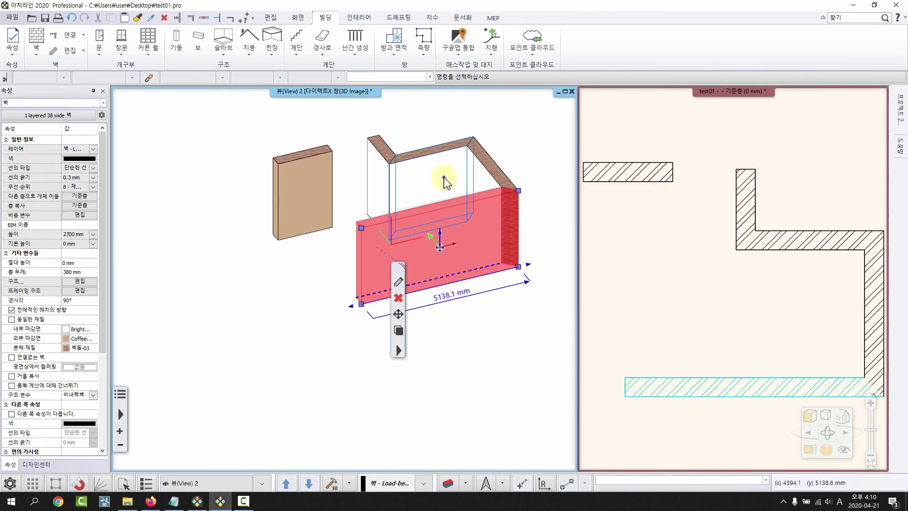
pyautogui.rightClick(443, 177)
pyautogui.click(422, 195)
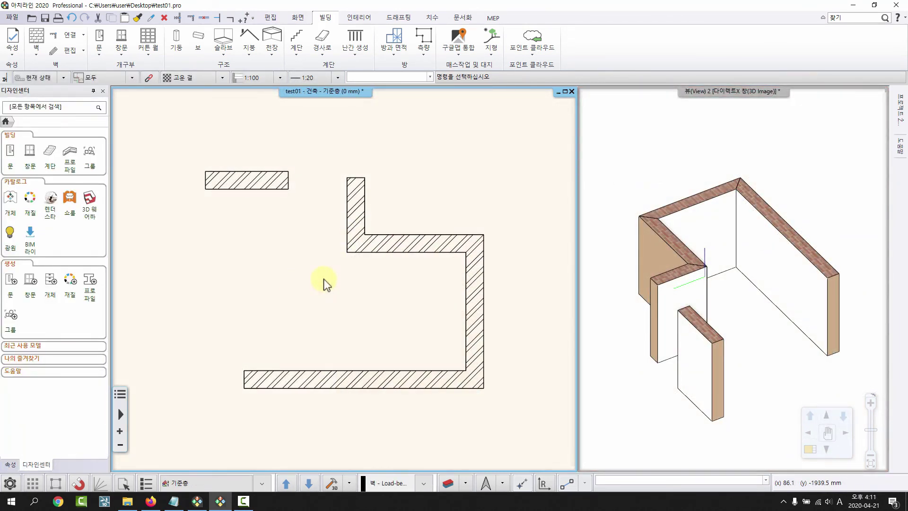
# Fit all walls in the floor plan window and in the 3D view window.
pyautogui.click(871, 463)
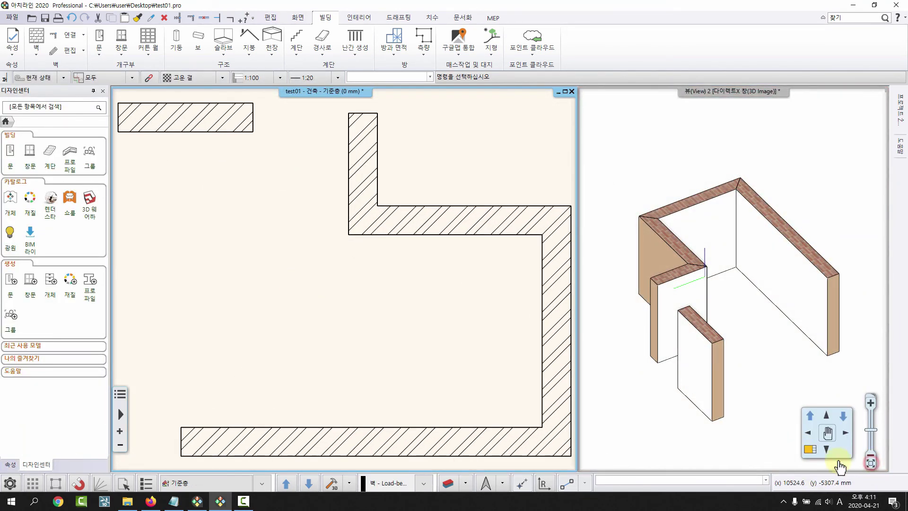
pyautogui.click(809, 367)
pyautogui.click(871, 464)
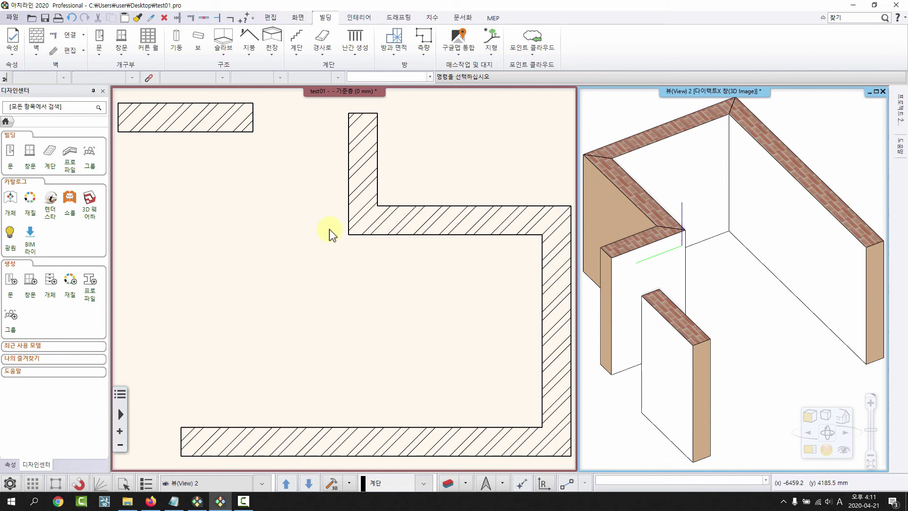
# Zoom out and pan the floor plan away from the walls, and fit the whole plan in its window again.
pyautogui.scroll(-1, 332, 296)
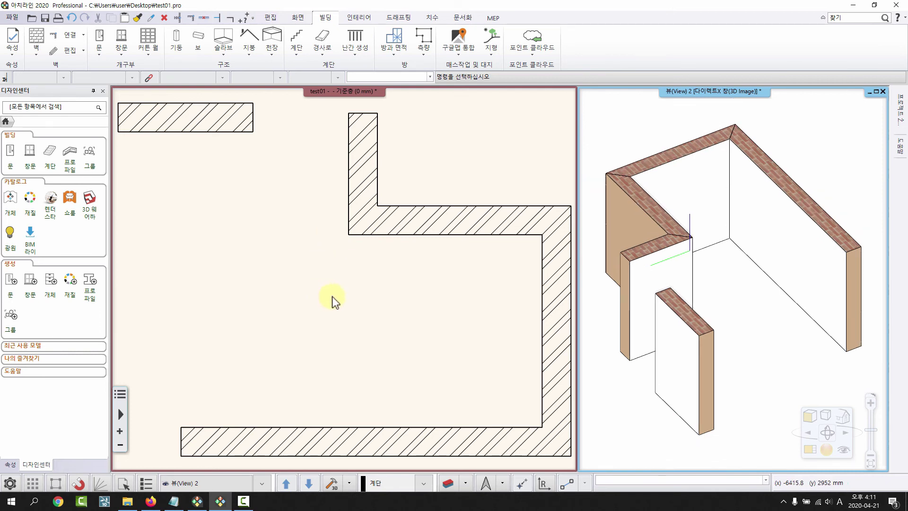
pyautogui.click(407, 269)
pyautogui.scroll(-3, 406, 270)
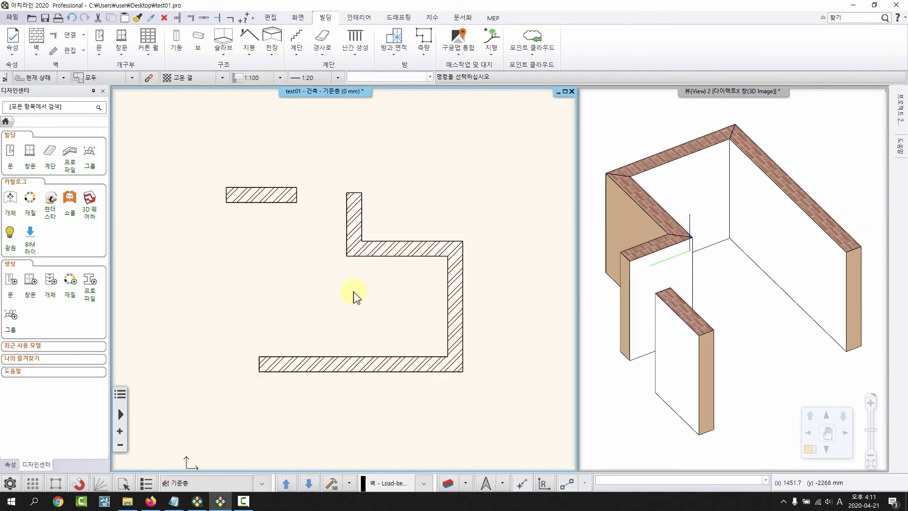
pyautogui.scroll(-2, 307, 293)
pyautogui.moveTo(269, 294)
pyautogui.mouseDown(button='middle')
pyautogui.moveTo(390, 298)
pyautogui.moveTo(254, 310)
pyautogui.moveTo(354, 263)
pyautogui.mouseUp(button='middle')
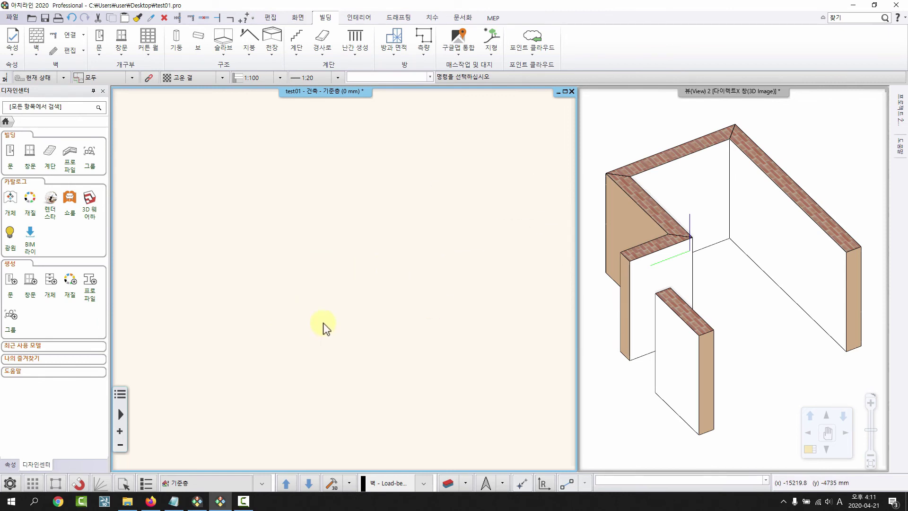
pyautogui.middleClick(352, 305)
pyautogui.middleClick(352, 305)
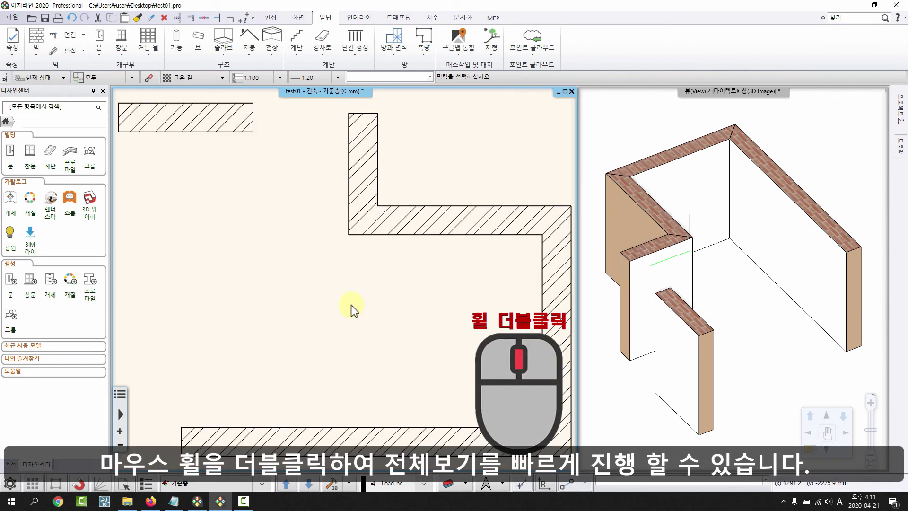
# Pan the 3D view away from the walls, fit the whole model in the window again, and zoom out and back in.
pyautogui.moveTo(765, 289); pyautogui.dragTo(774, 291, button='middle')
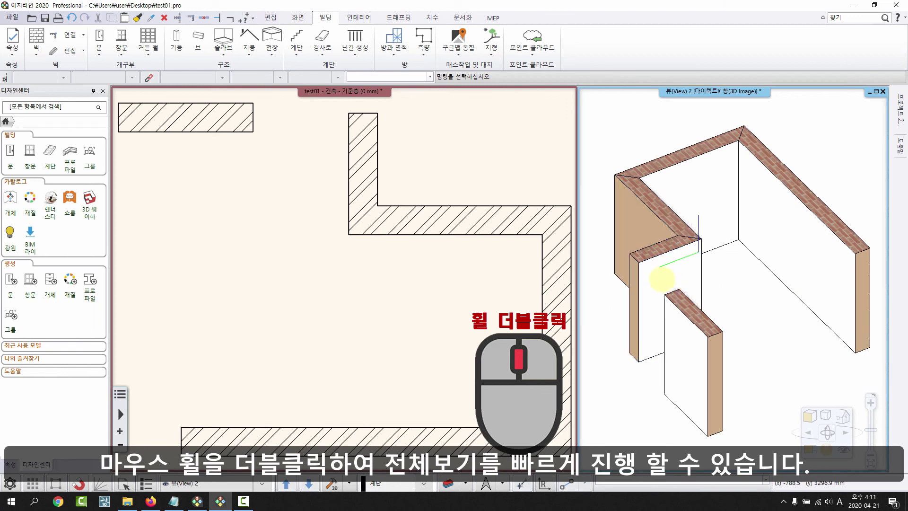
pyautogui.moveTo(662, 279); pyautogui.dragTo(894, 272, button='middle')
pyautogui.moveTo(753, 278); pyautogui.dragTo(840, 246, button='middle')
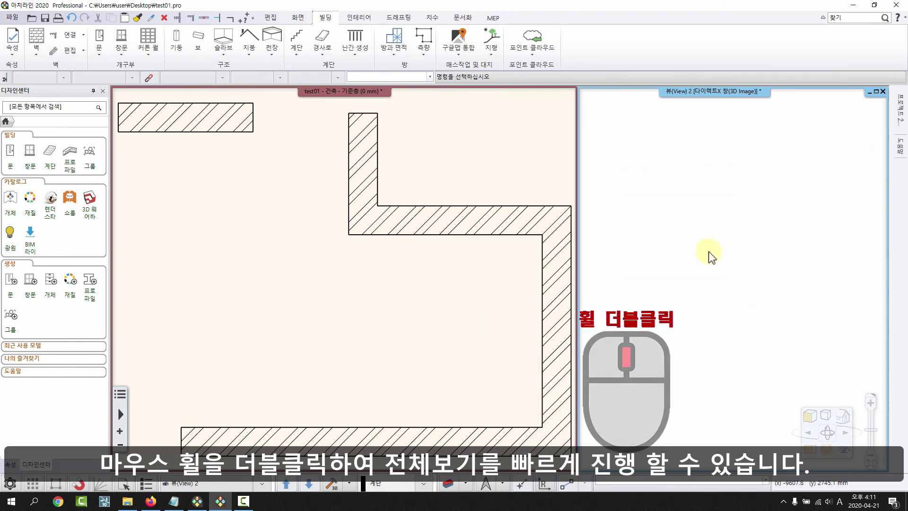
pyautogui.middleClick(711, 251)
pyautogui.middleClick(710, 251)
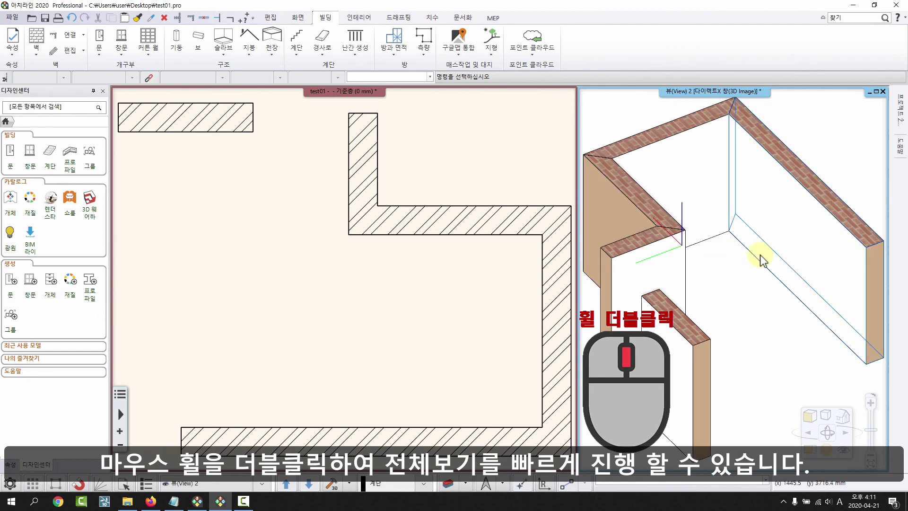
pyautogui.scroll(-2, 680, 257)
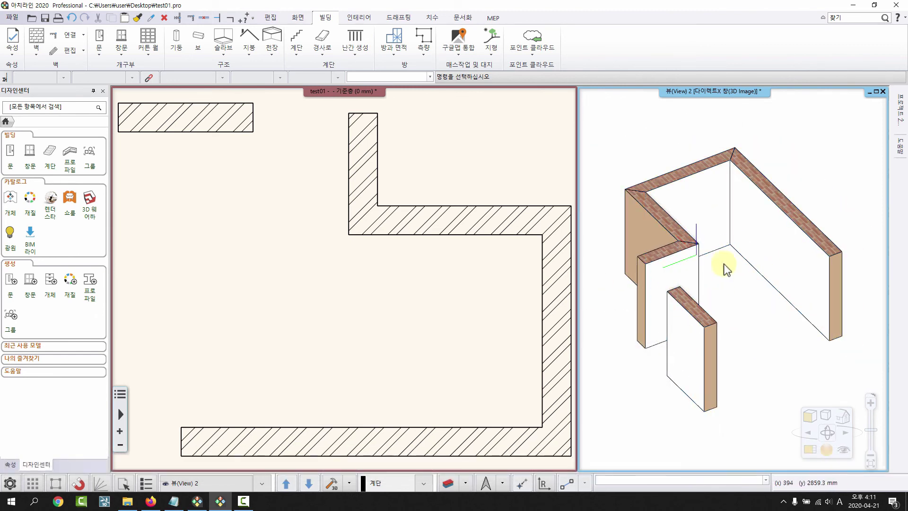
pyautogui.scroll(2, 725, 259)
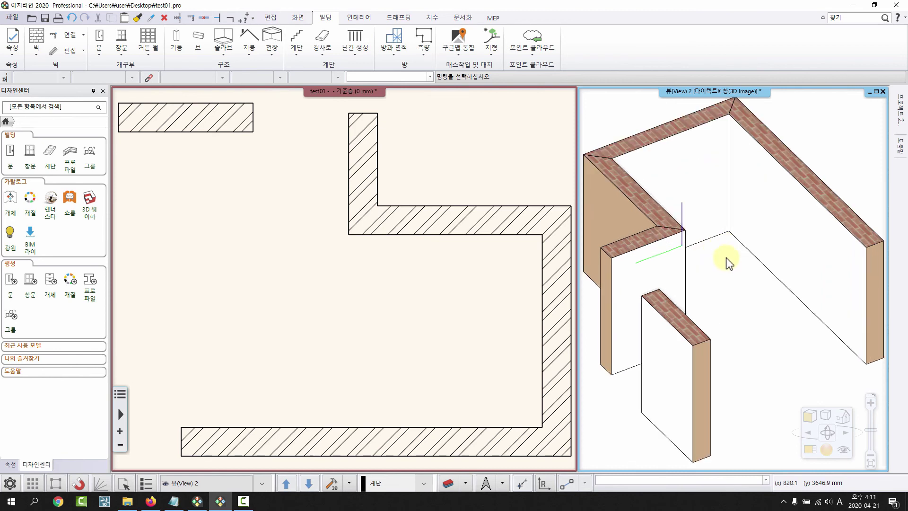
# Choose axonometric projection for the 3D view, and zoom, pan and orbit around the walls.
pyautogui.rightClick(712, 91)
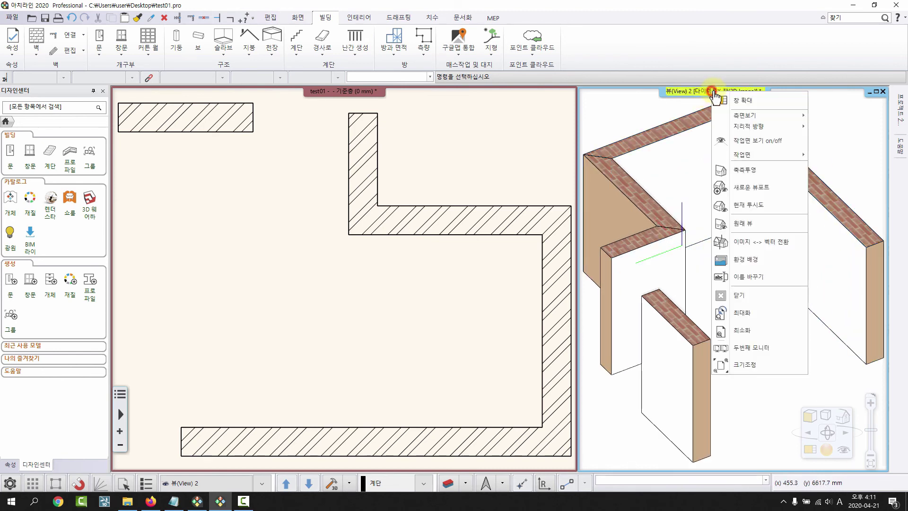
pyautogui.click(757, 170)
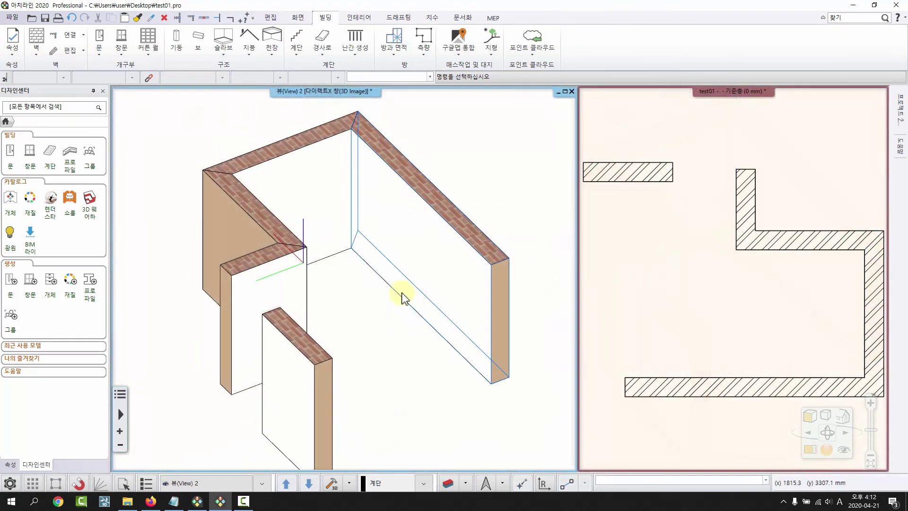
pyautogui.scroll(-1, 403, 297)
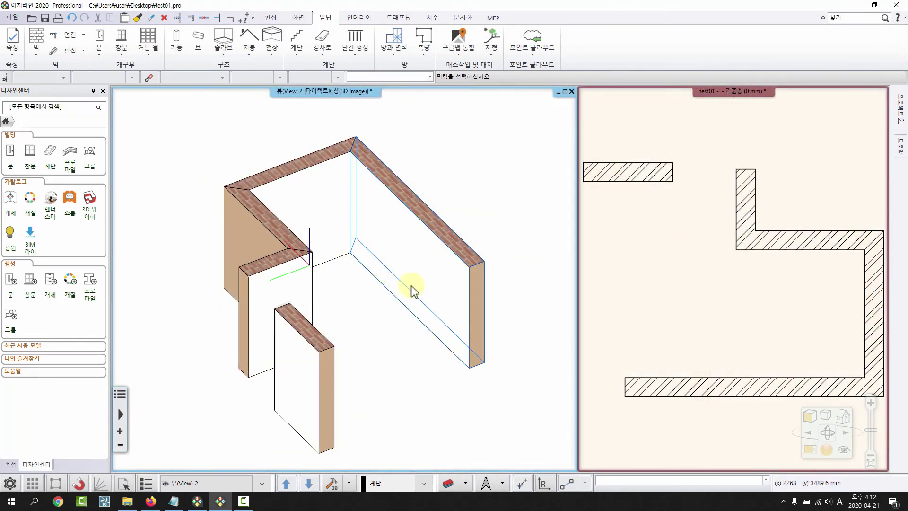
pyautogui.moveTo(447, 305); pyautogui.dragTo(412, 311, button='middle')
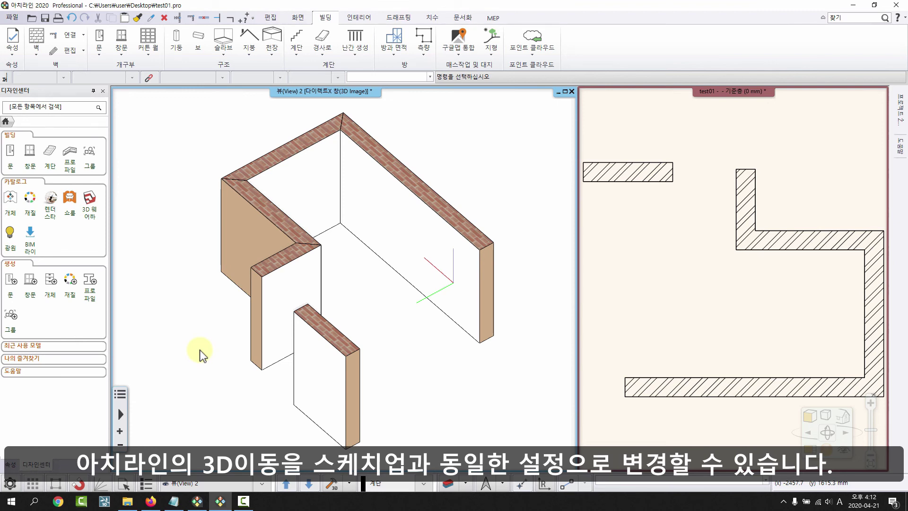
pyautogui.moveTo(407, 349); pyautogui.dragTo(354, 319, button='middle')
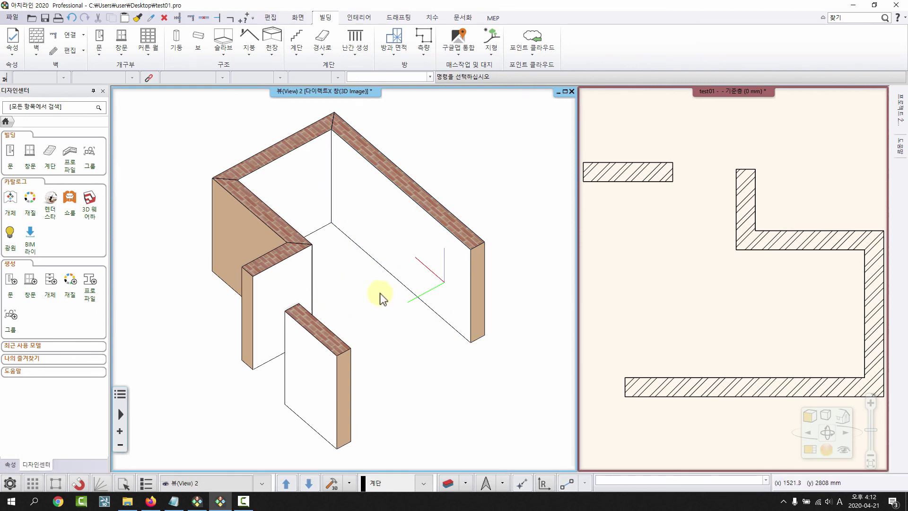
pyautogui.moveTo(380, 293)
pyautogui.keyDown('shift'); pyautogui.mouseDown(button='middle')
pyautogui.moveTo(344, 300)
pyautogui.moveTo(370, 260)
pyautogui.moveTo(391, 287)
pyautogui.mouseUp(button='middle'); pyautogui.keyUp('shift')
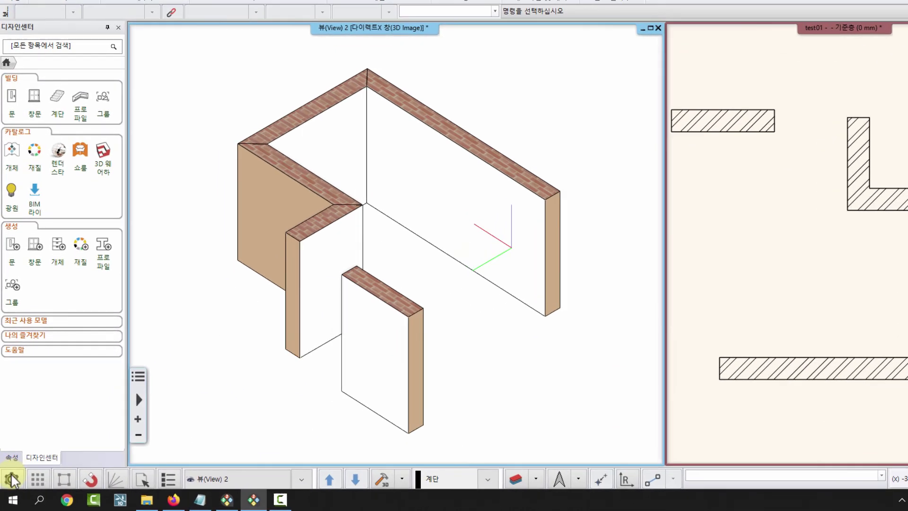
# Enable the 3-button mouse orbit option in the user interface settings and try it by orbiting around the 3D walls.
pyautogui.click(12, 479)
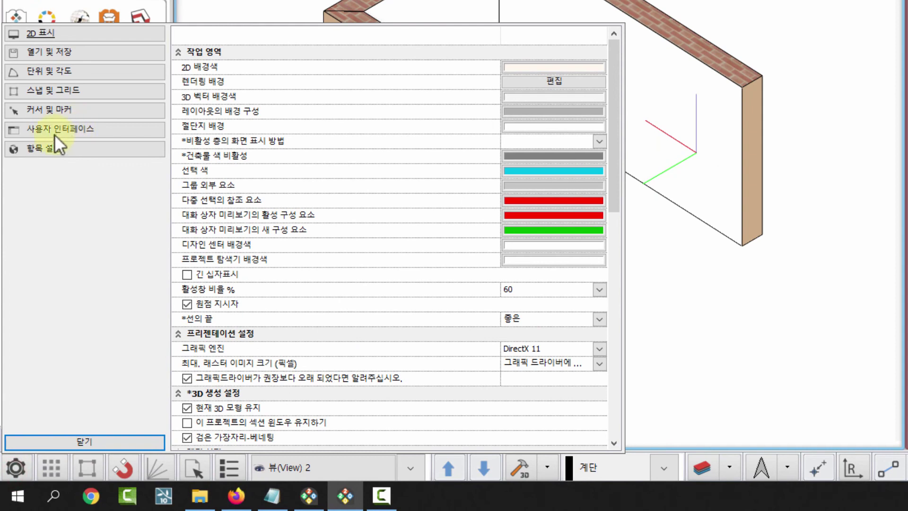
pyautogui.click(47, 129)
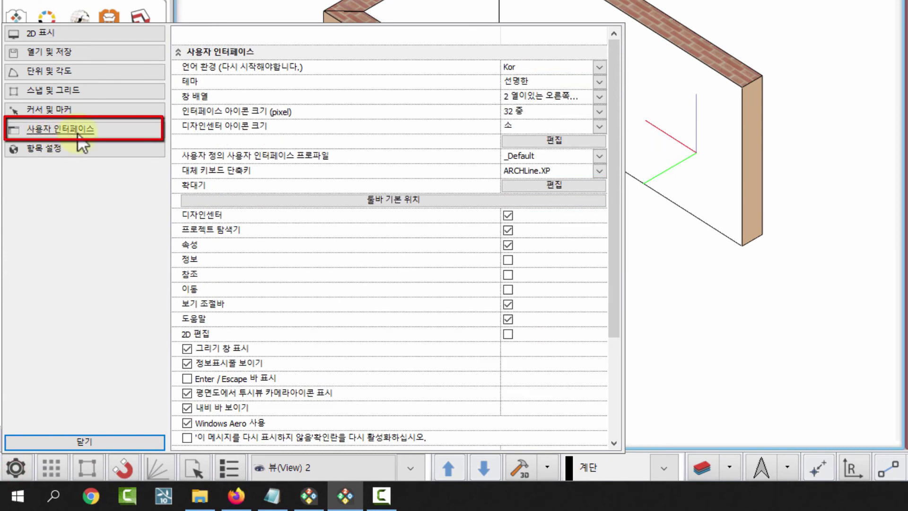
pyautogui.scroll(-3, 307, 212)
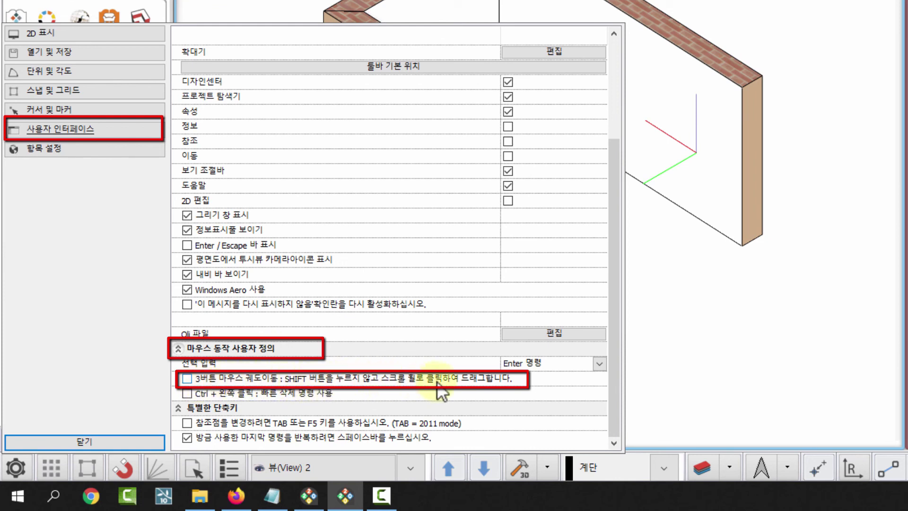
pyautogui.click(187, 378)
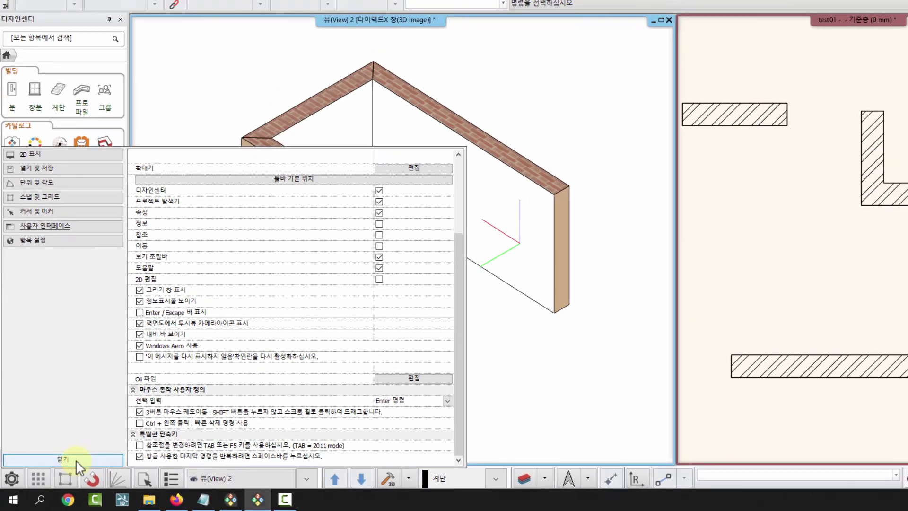
pyautogui.click(84, 442)
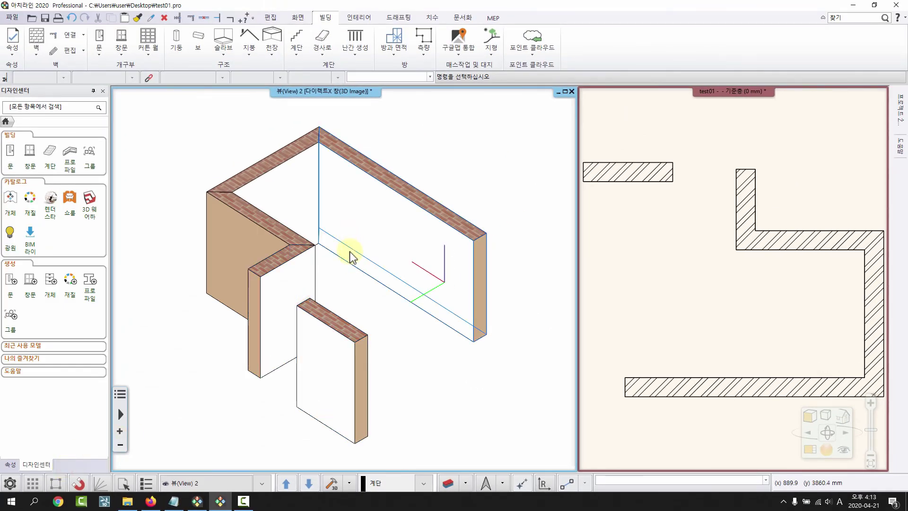
pyautogui.moveTo(355, 295); pyautogui.dragTo(387, 268, button='middle')
pyautogui.moveTo(385, 230); pyautogui.dragTo(336, 301, button='middle')
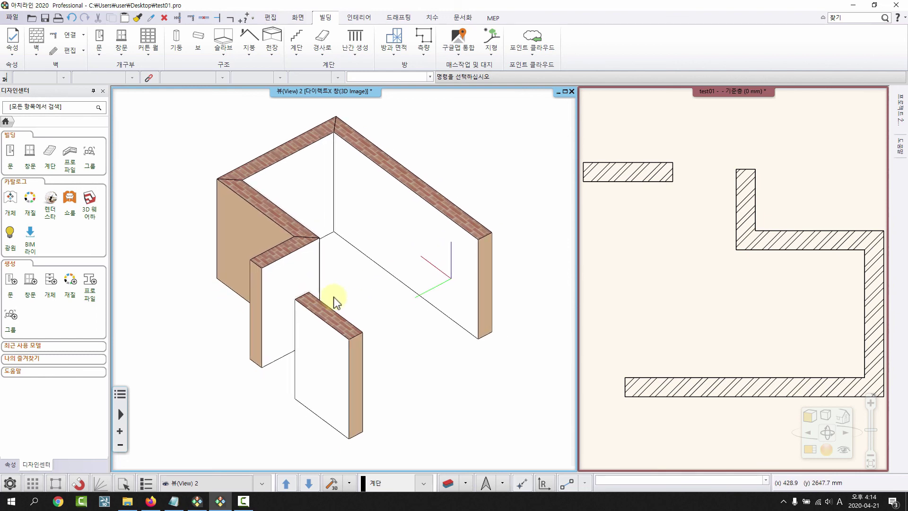